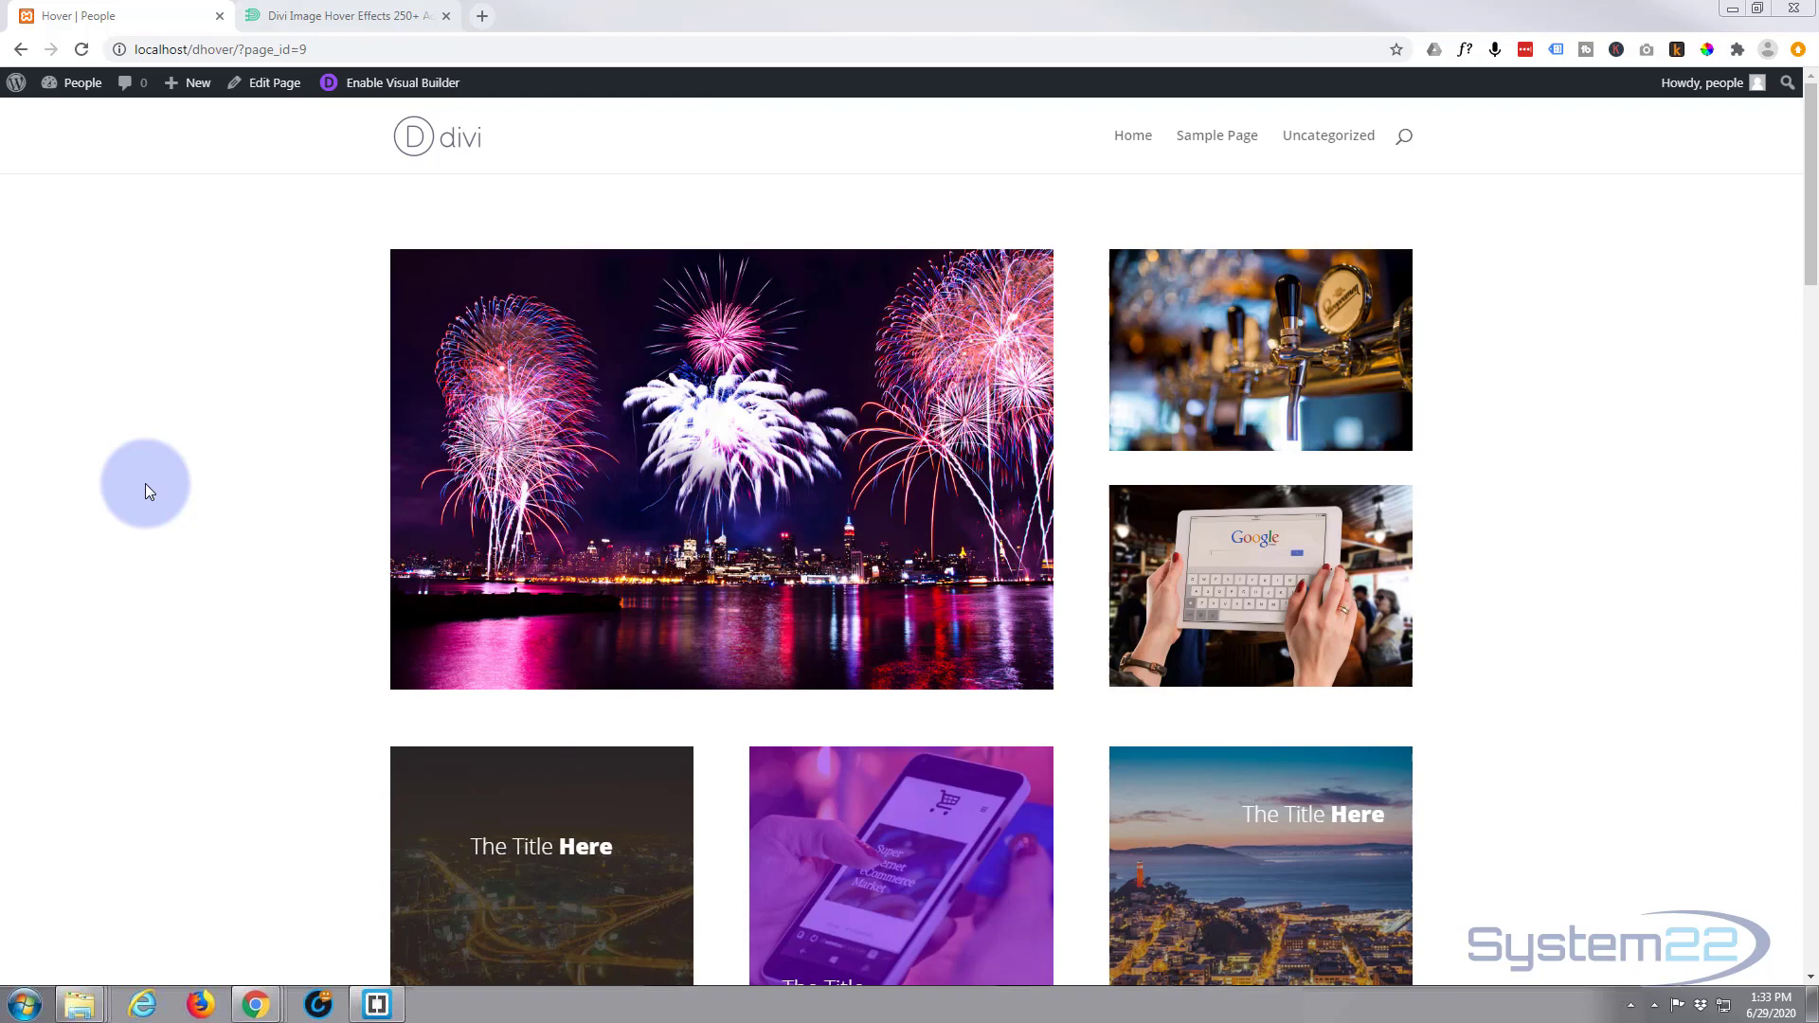
- Switch to the 'Divi Image Hover Effects' tab showing the Divizoom $15.00 product page
left_click(351, 15)
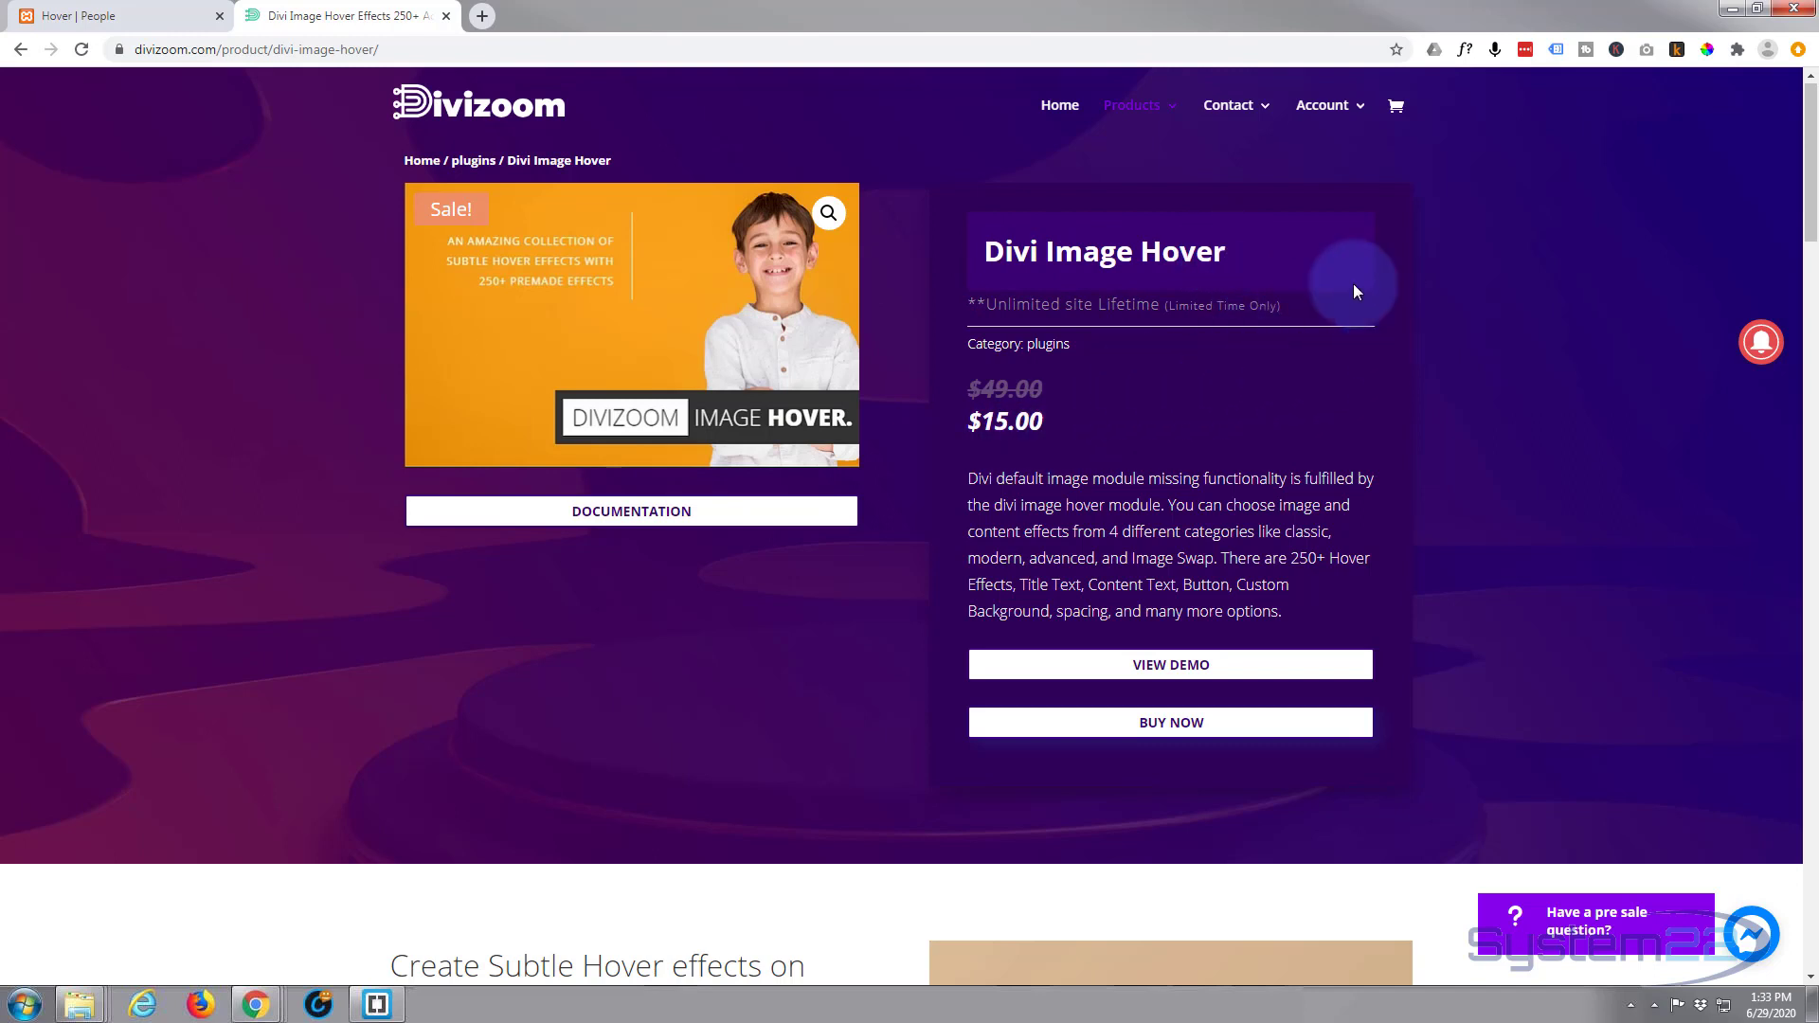
- Go back to the 'Hover | People' tab with the localhost Divi demo page
left_click(131, 19)
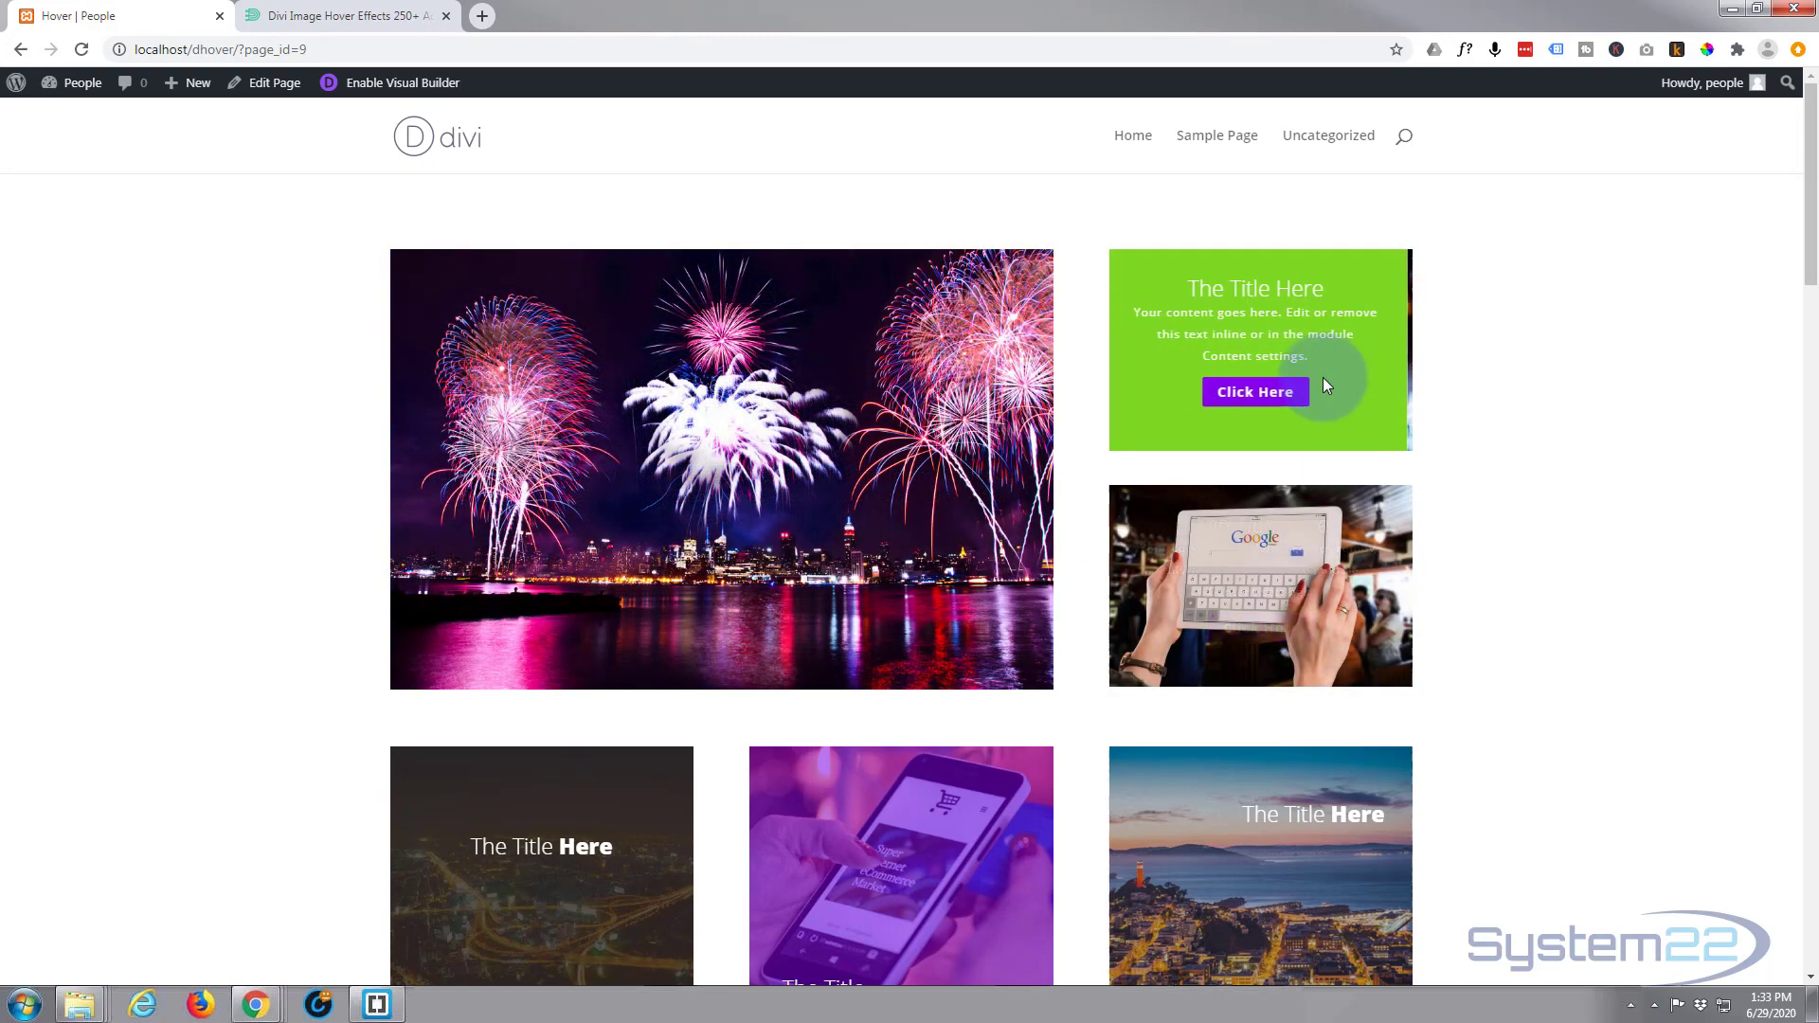
scroll(41, 497, "down", 4)
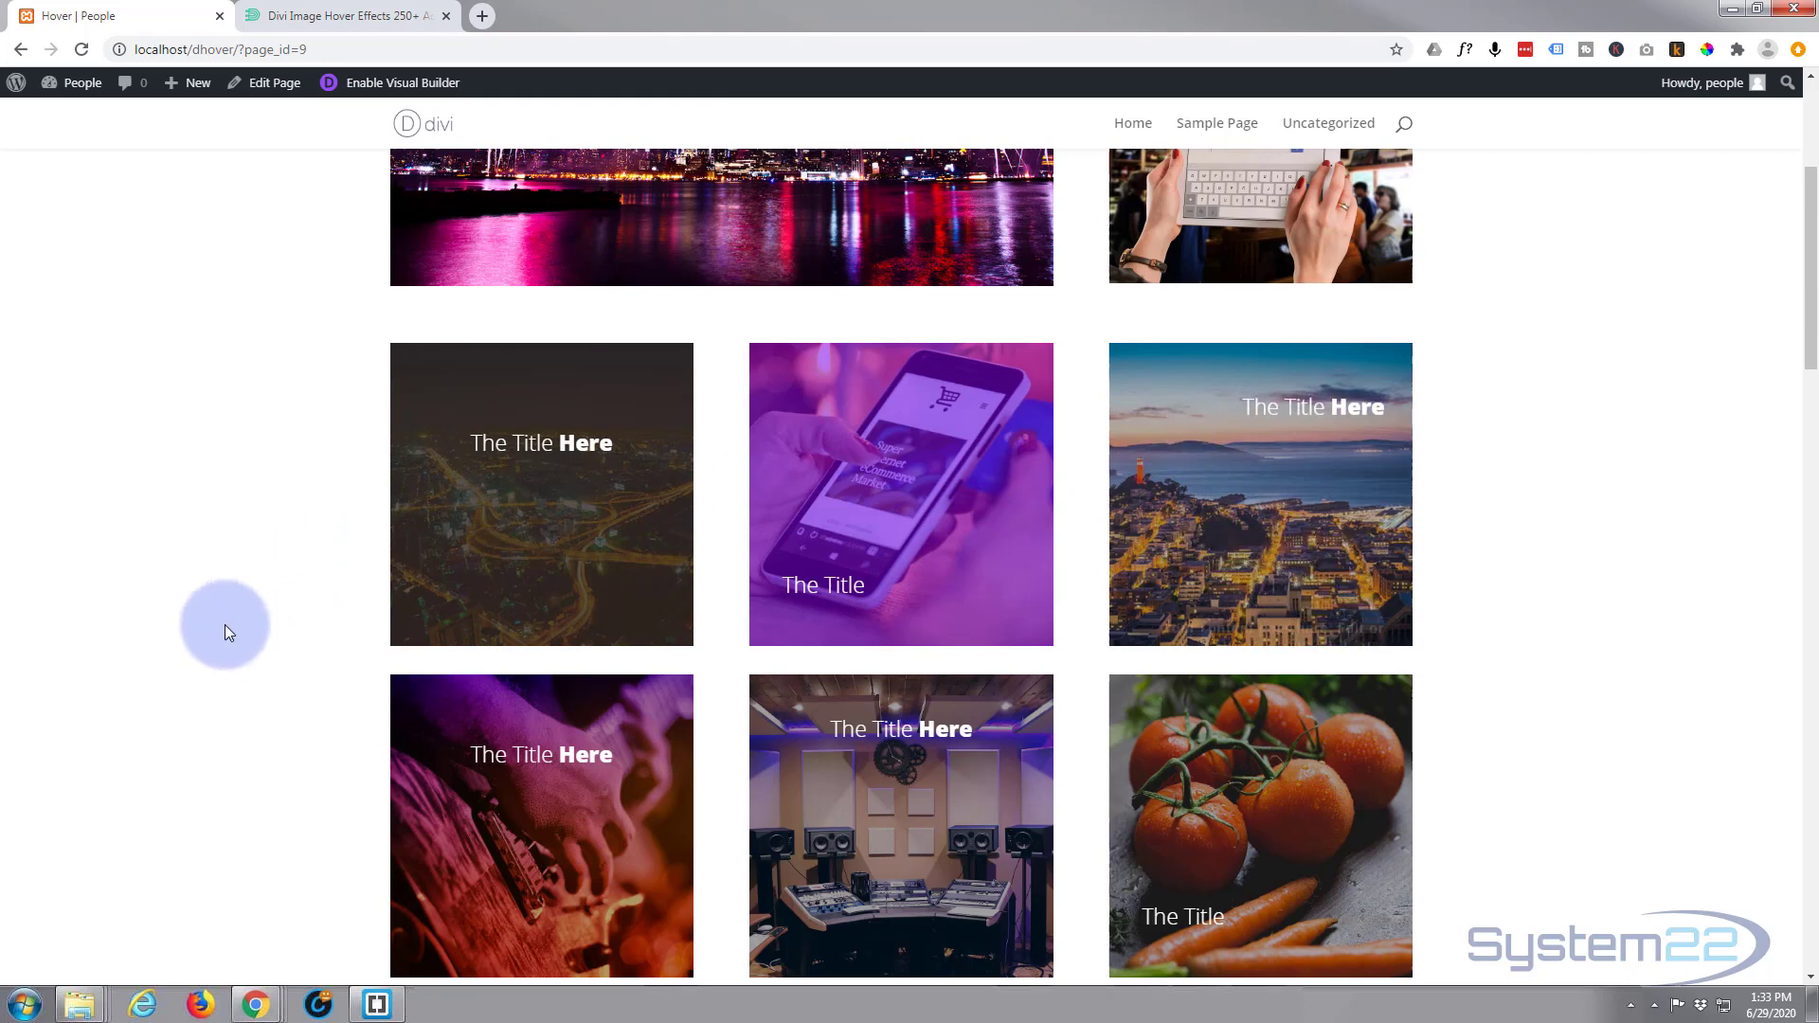
scroll(225, 623, "down", 2)
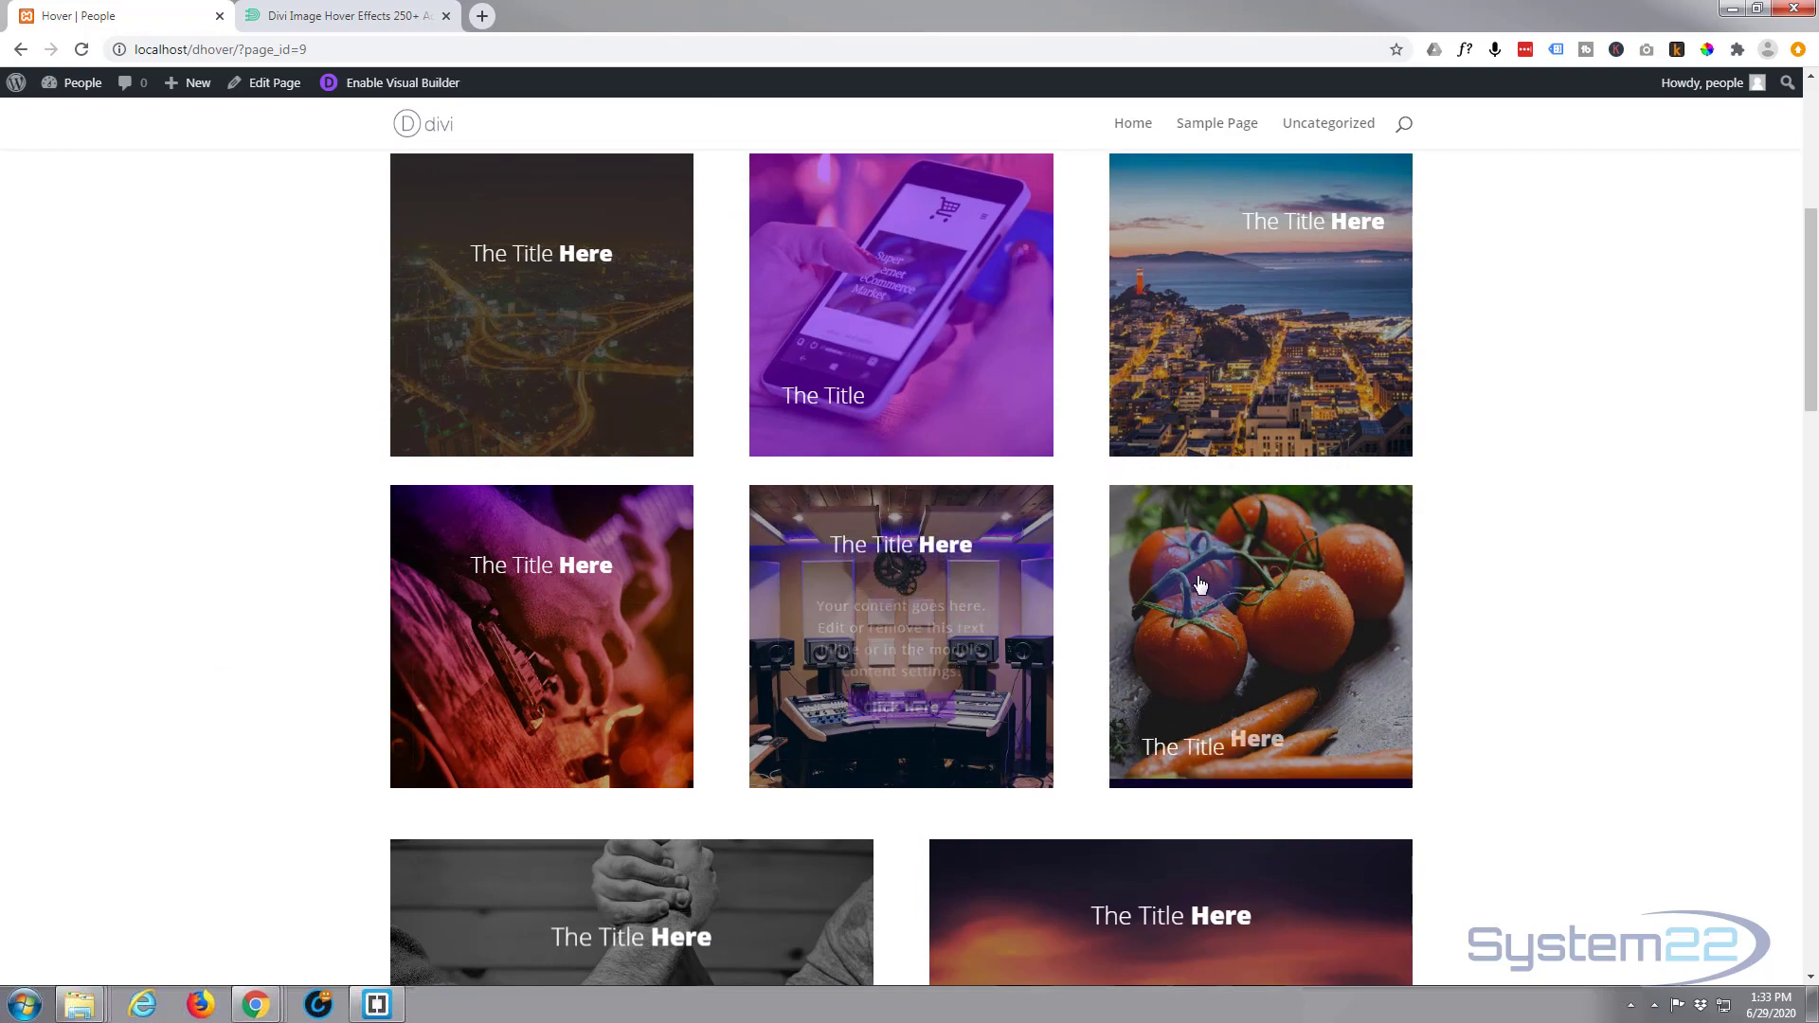
scroll(1203, 597, "down", 5)
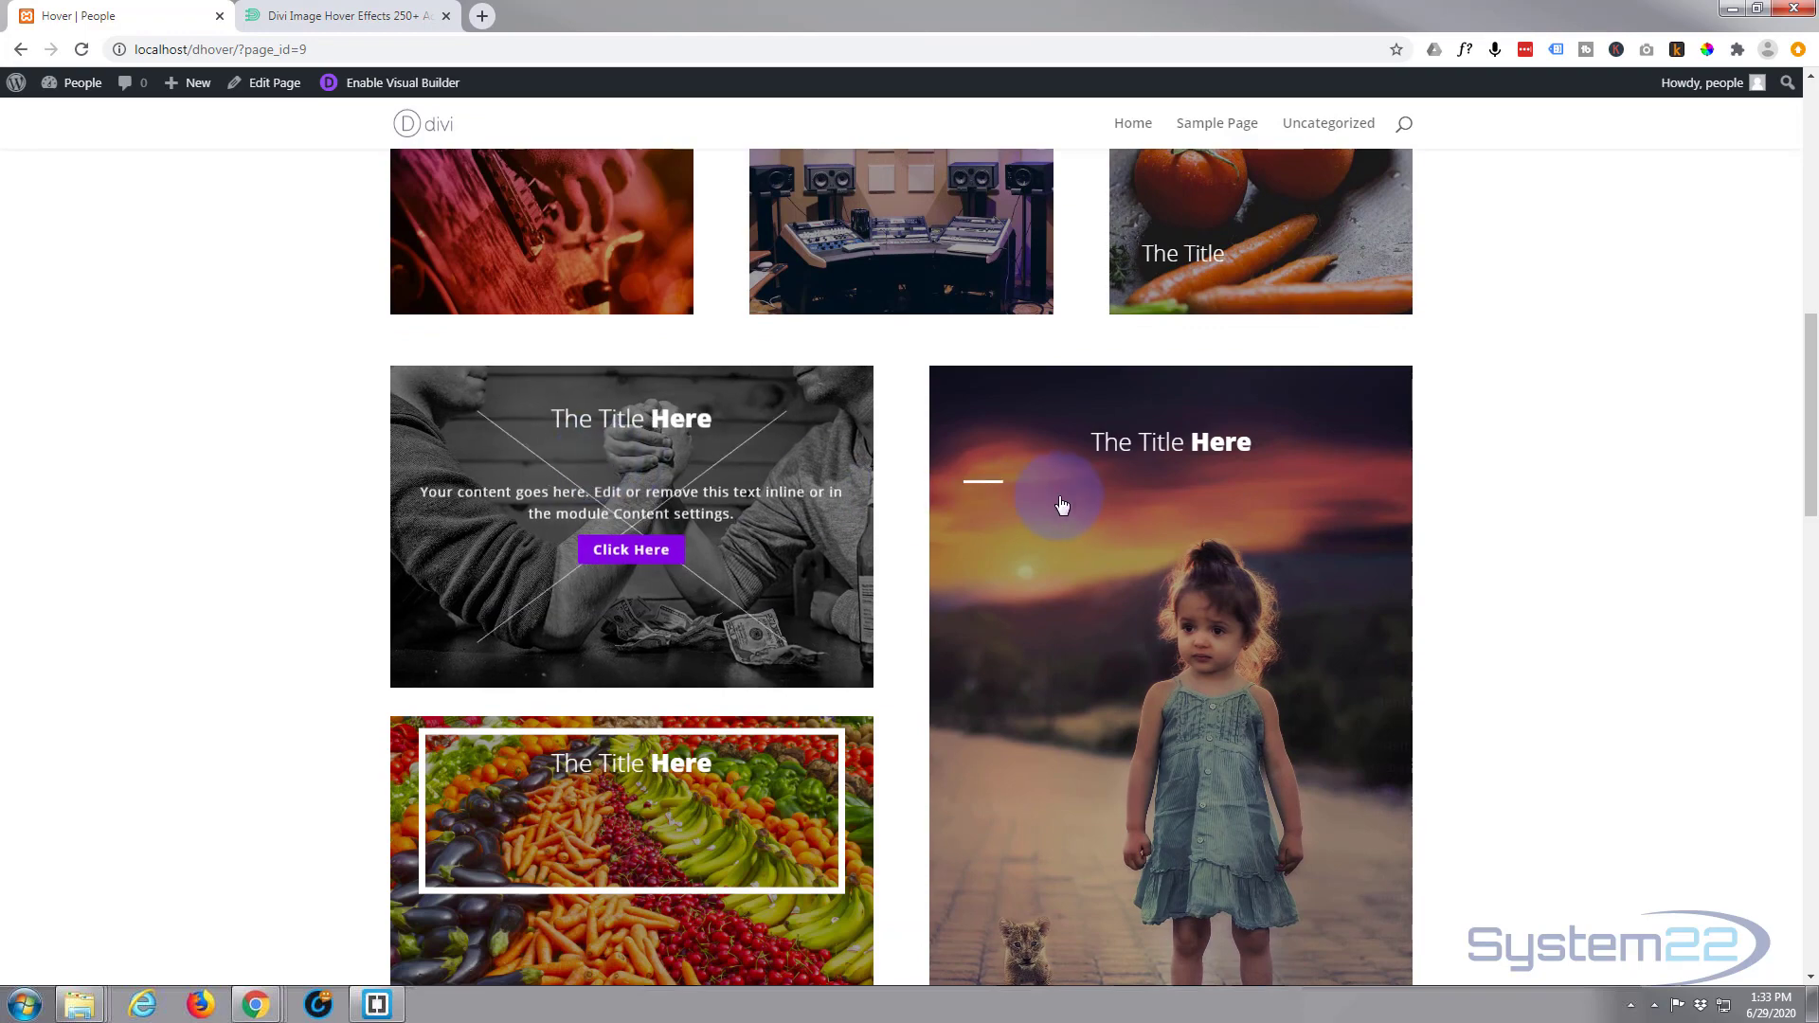
scroll(1070, 512, "down", 3)
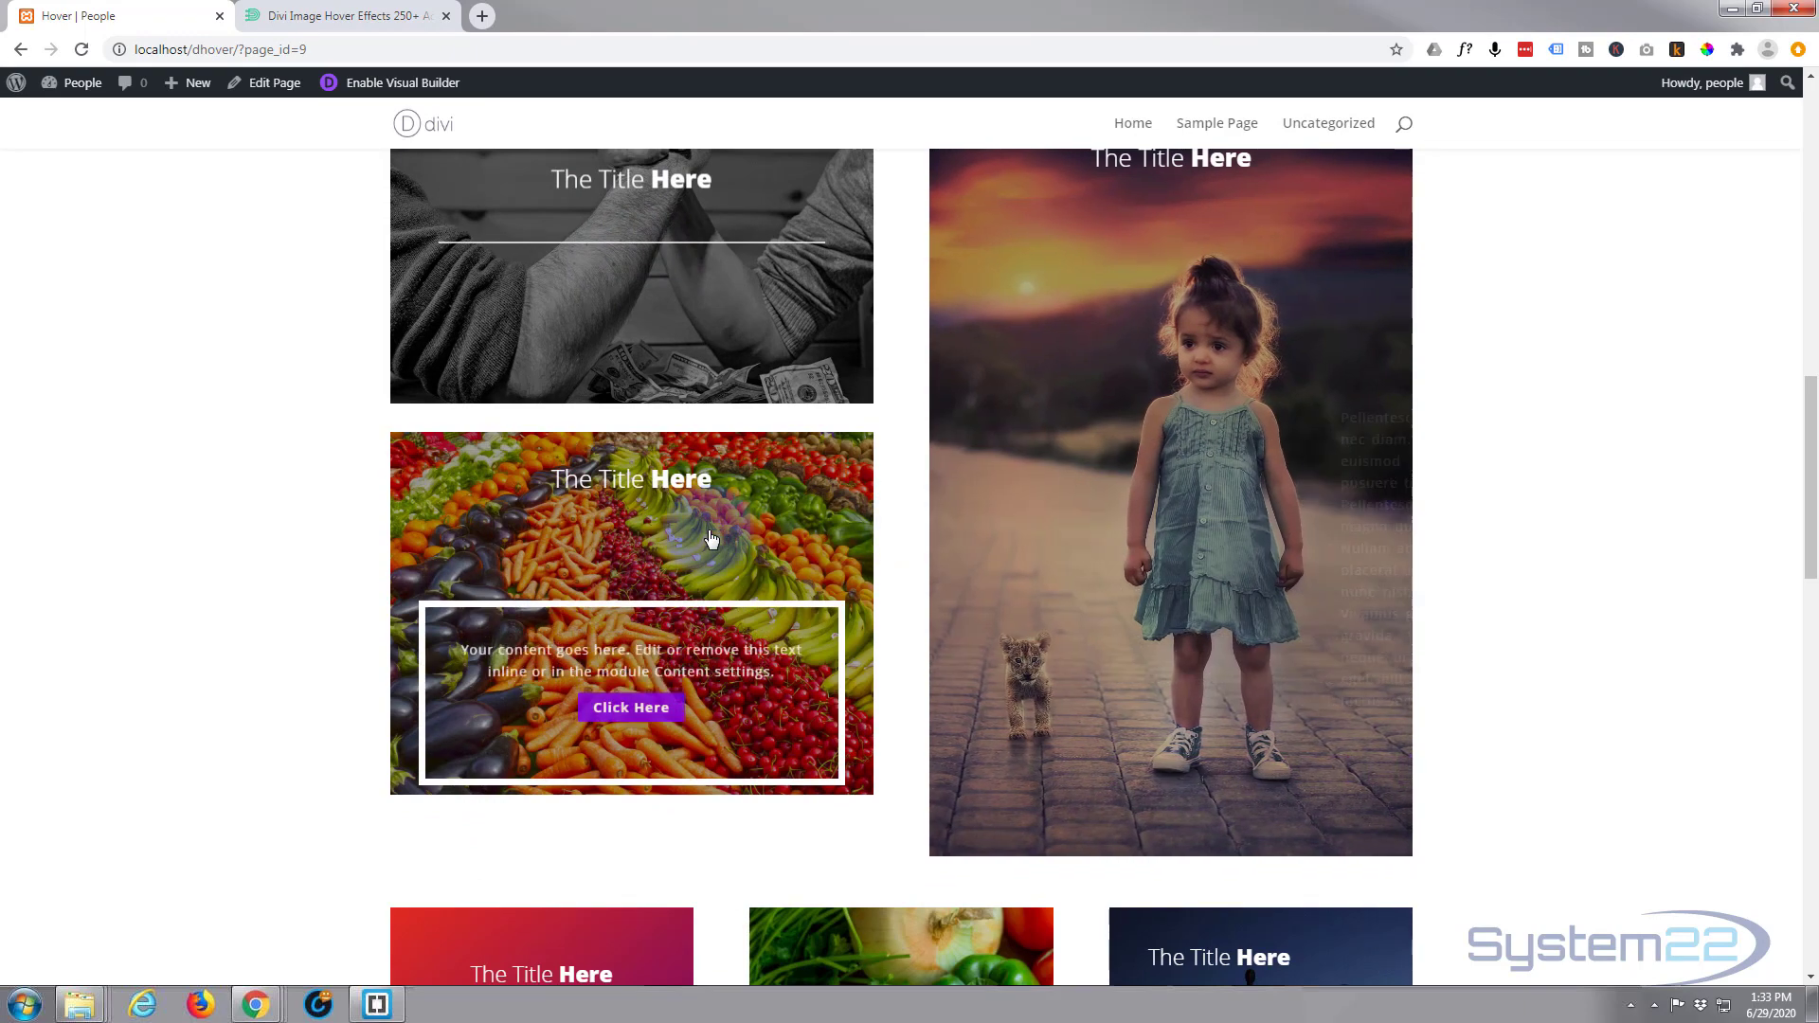
scroll(711, 531, "down", 2)
scroll(709, 538, "down", 3)
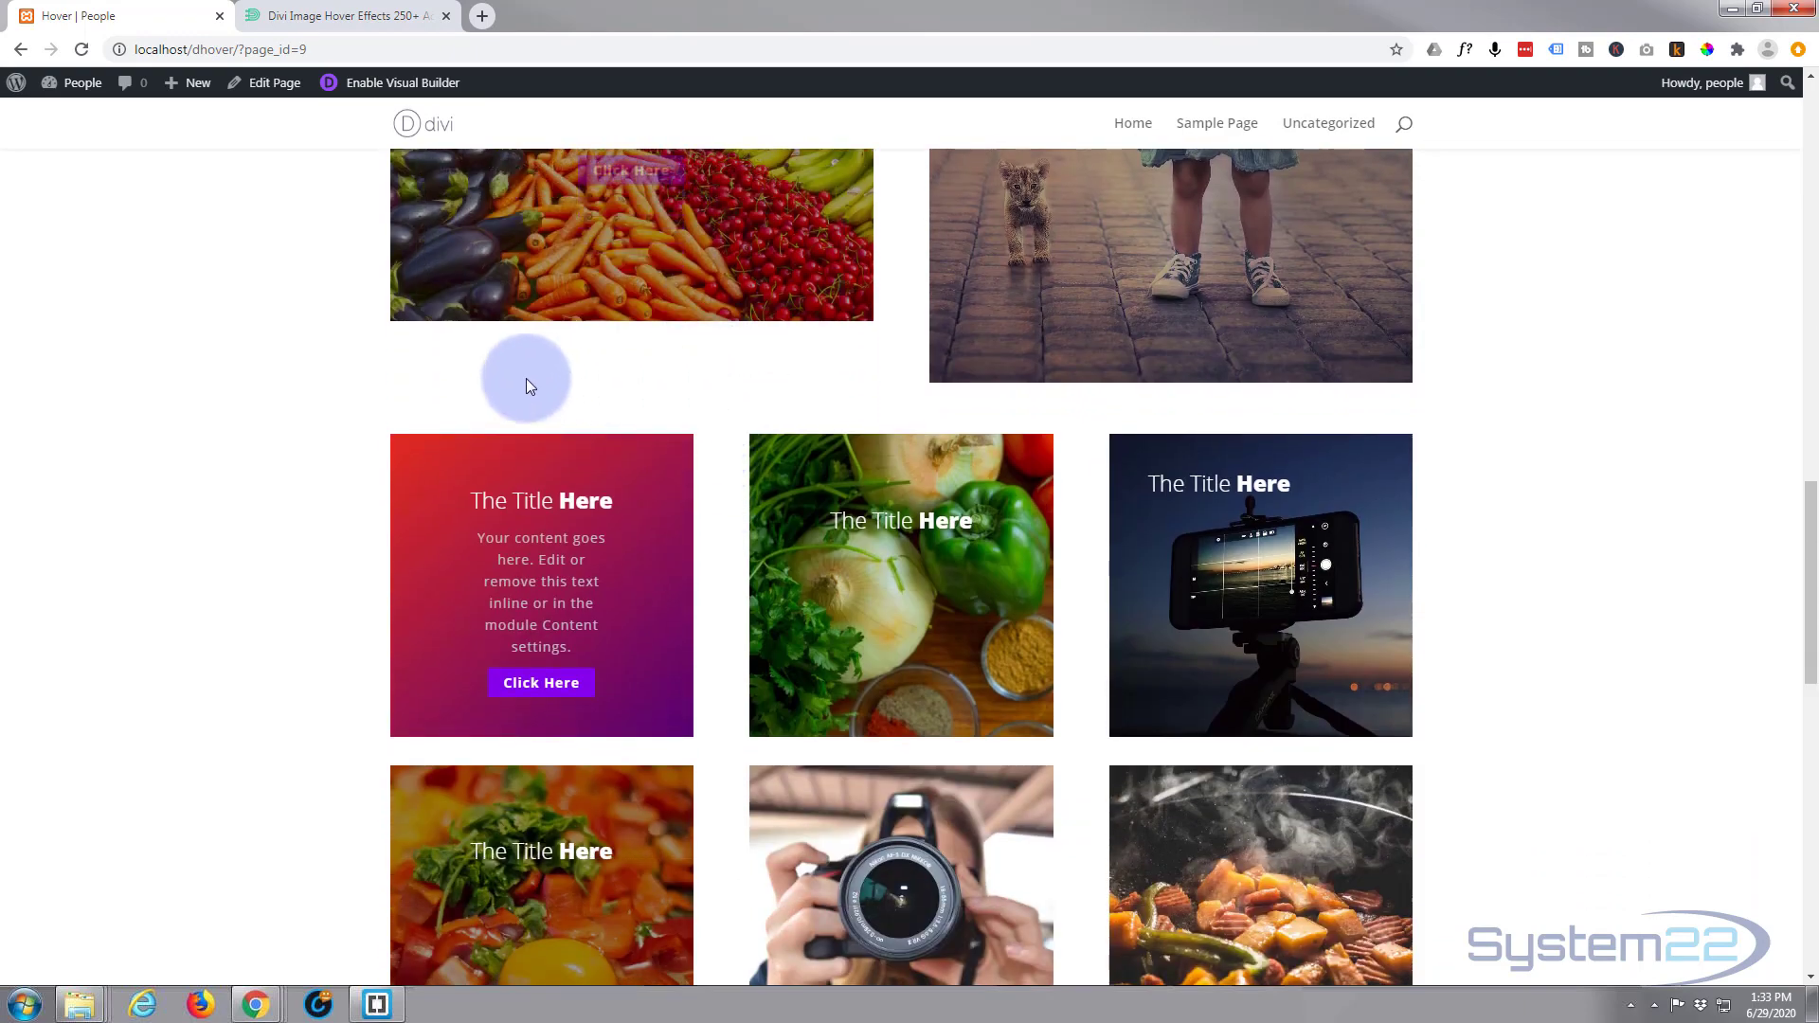
scroll(187, 538, "down", 1)
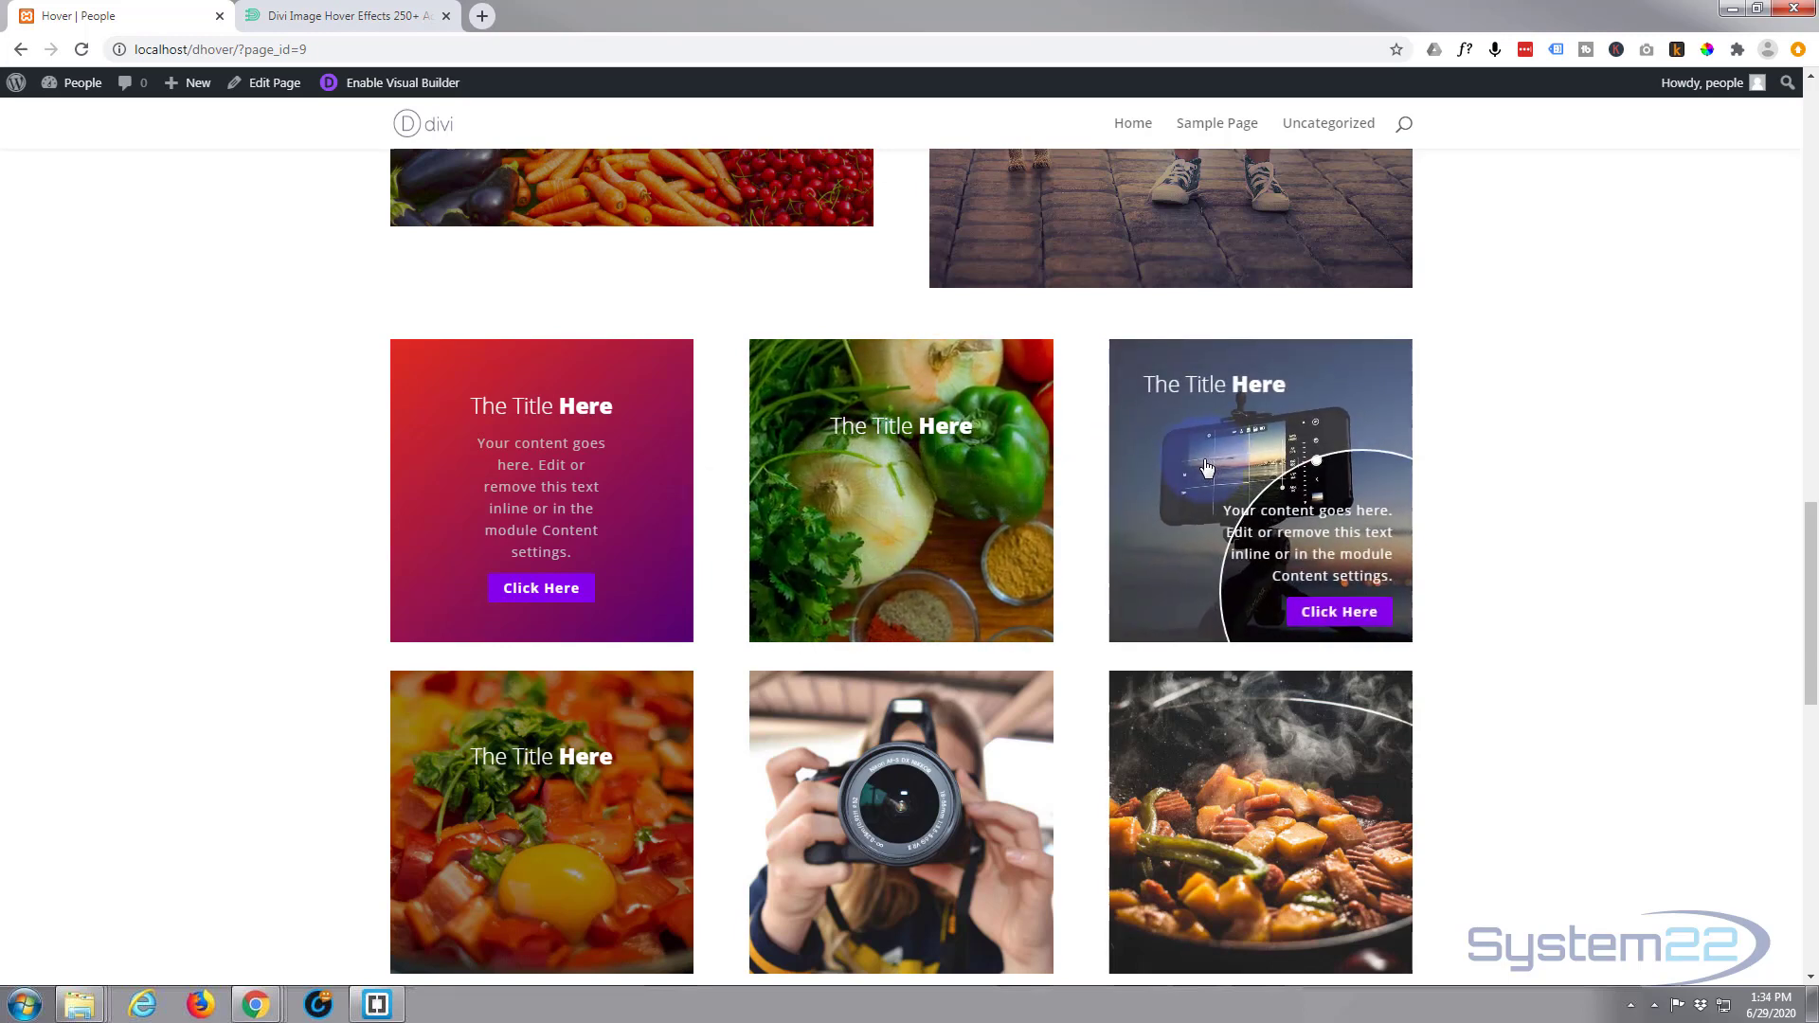
scroll(70, 669, "down", 2)
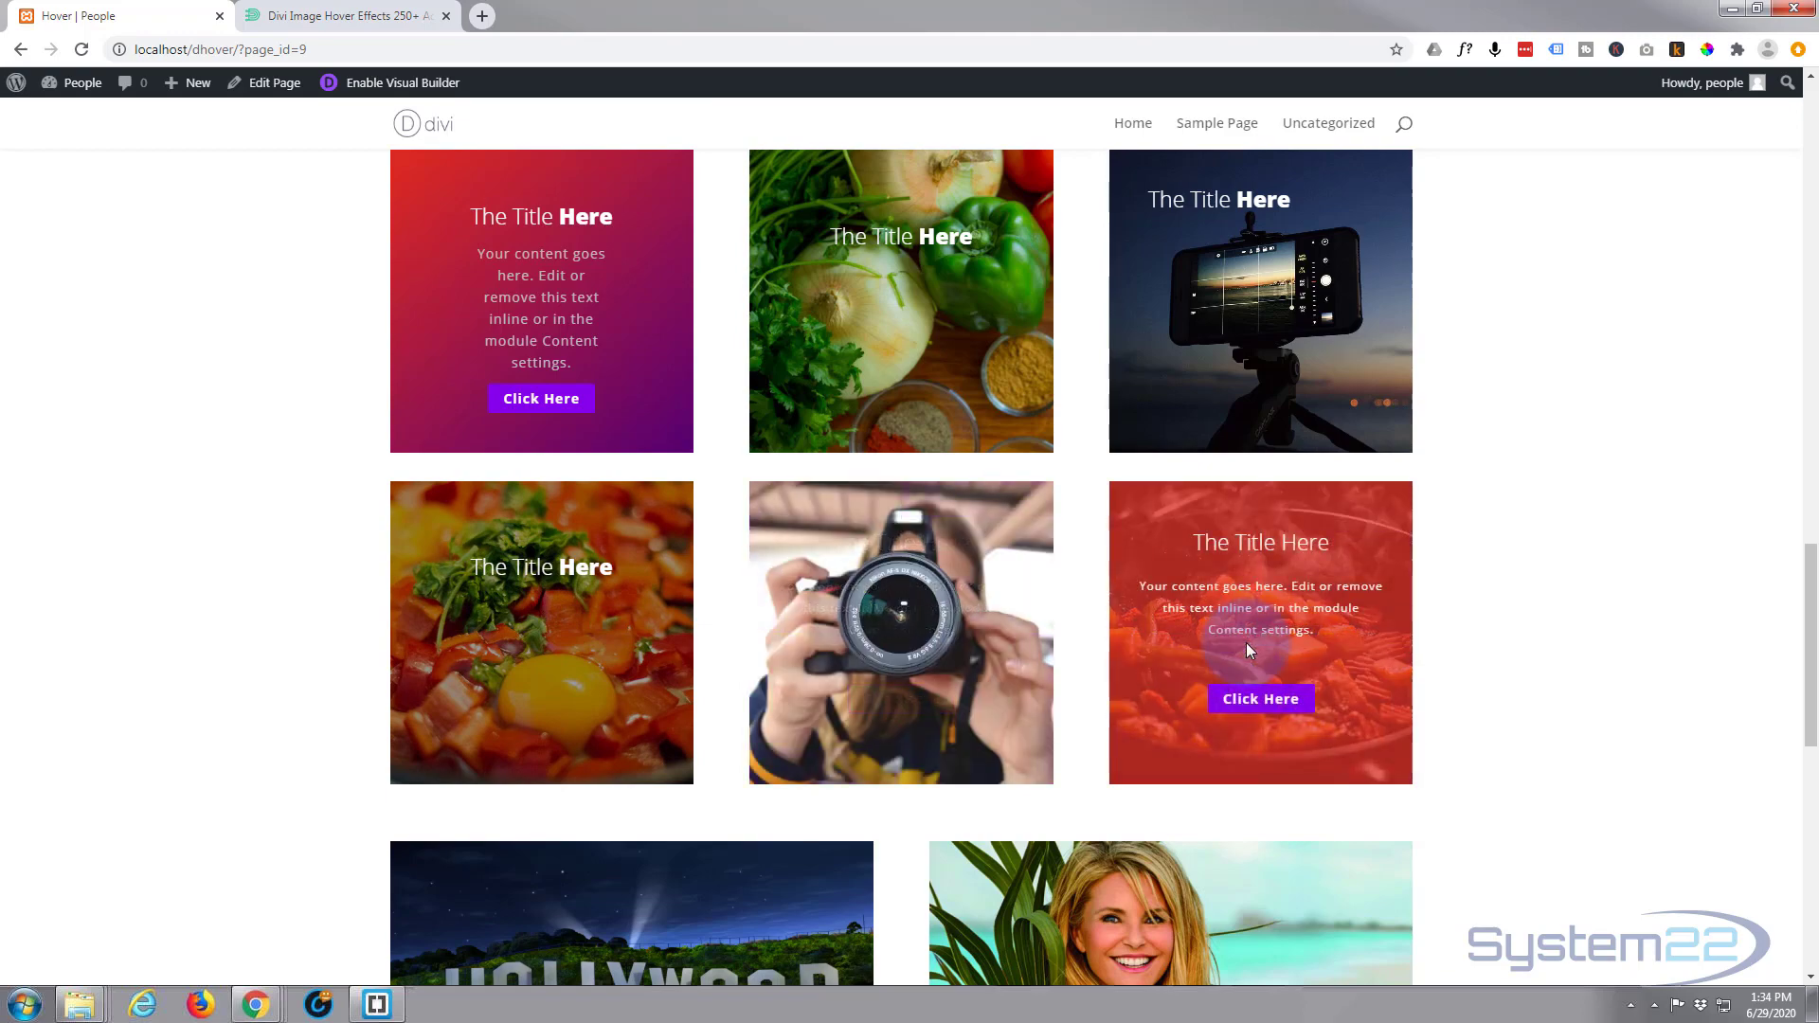
scroll(75, 630, "down", 5)
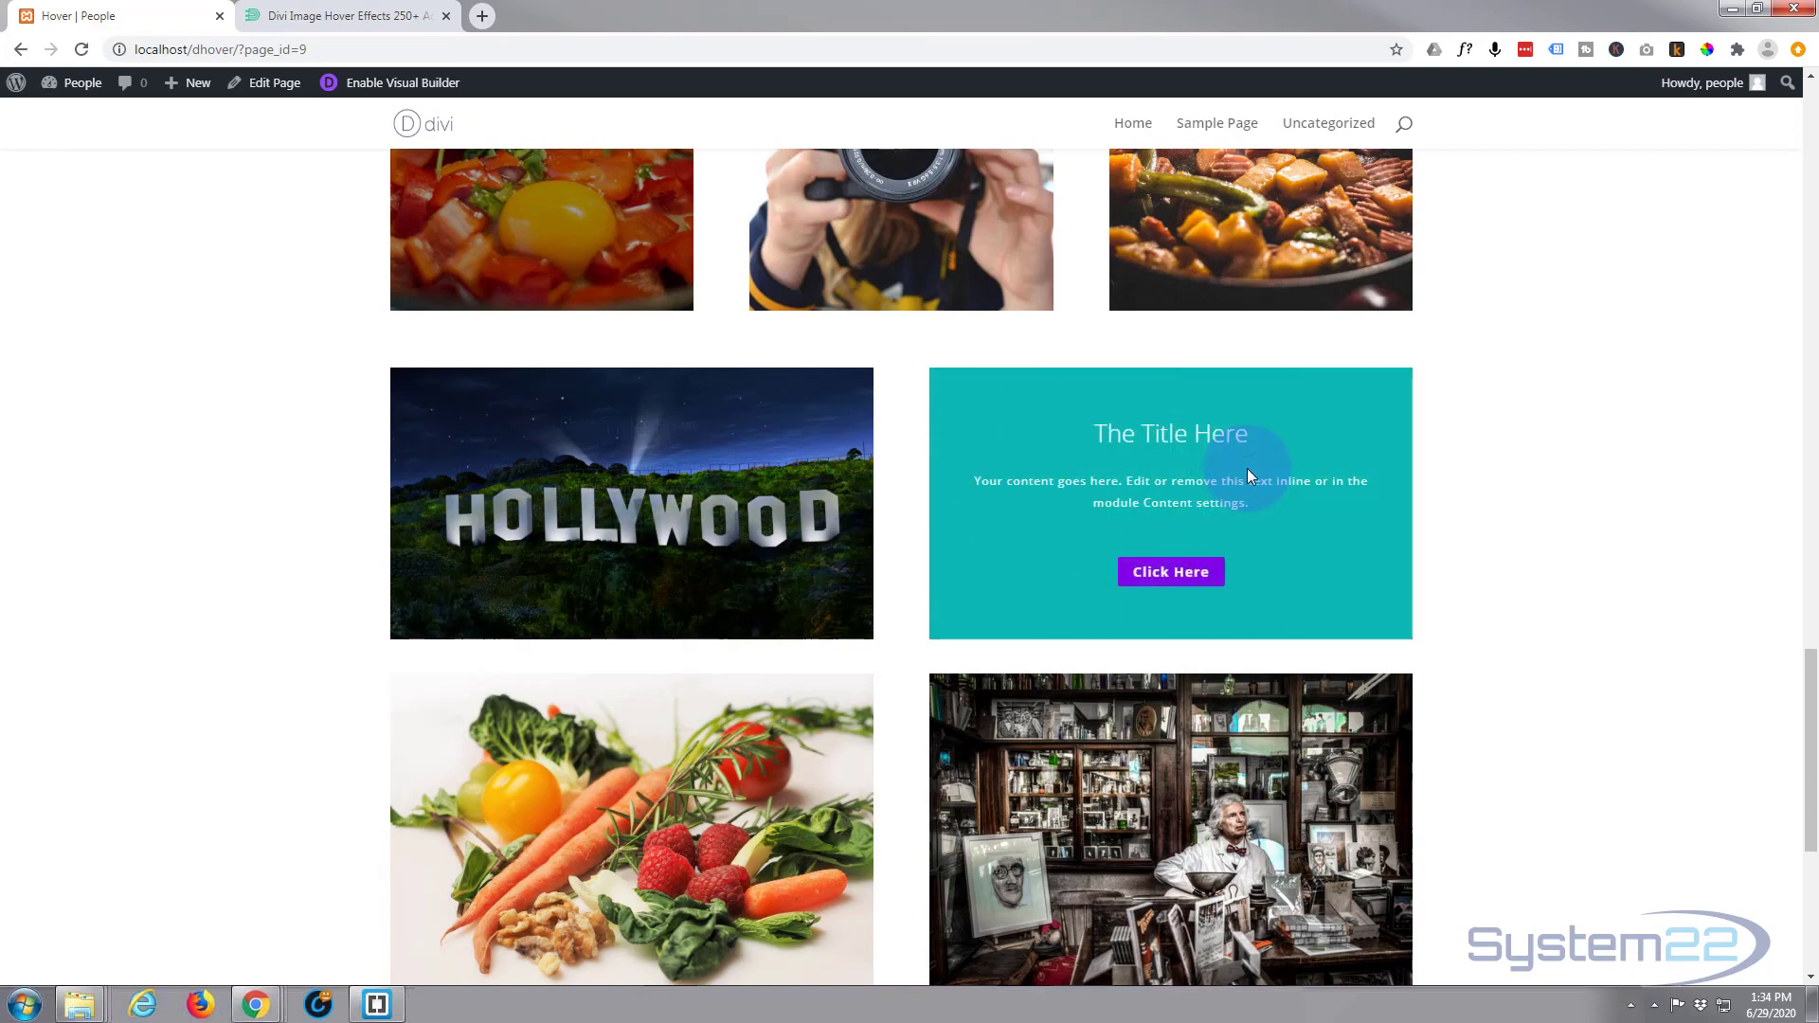
scroll(259, 598, "down", 2)
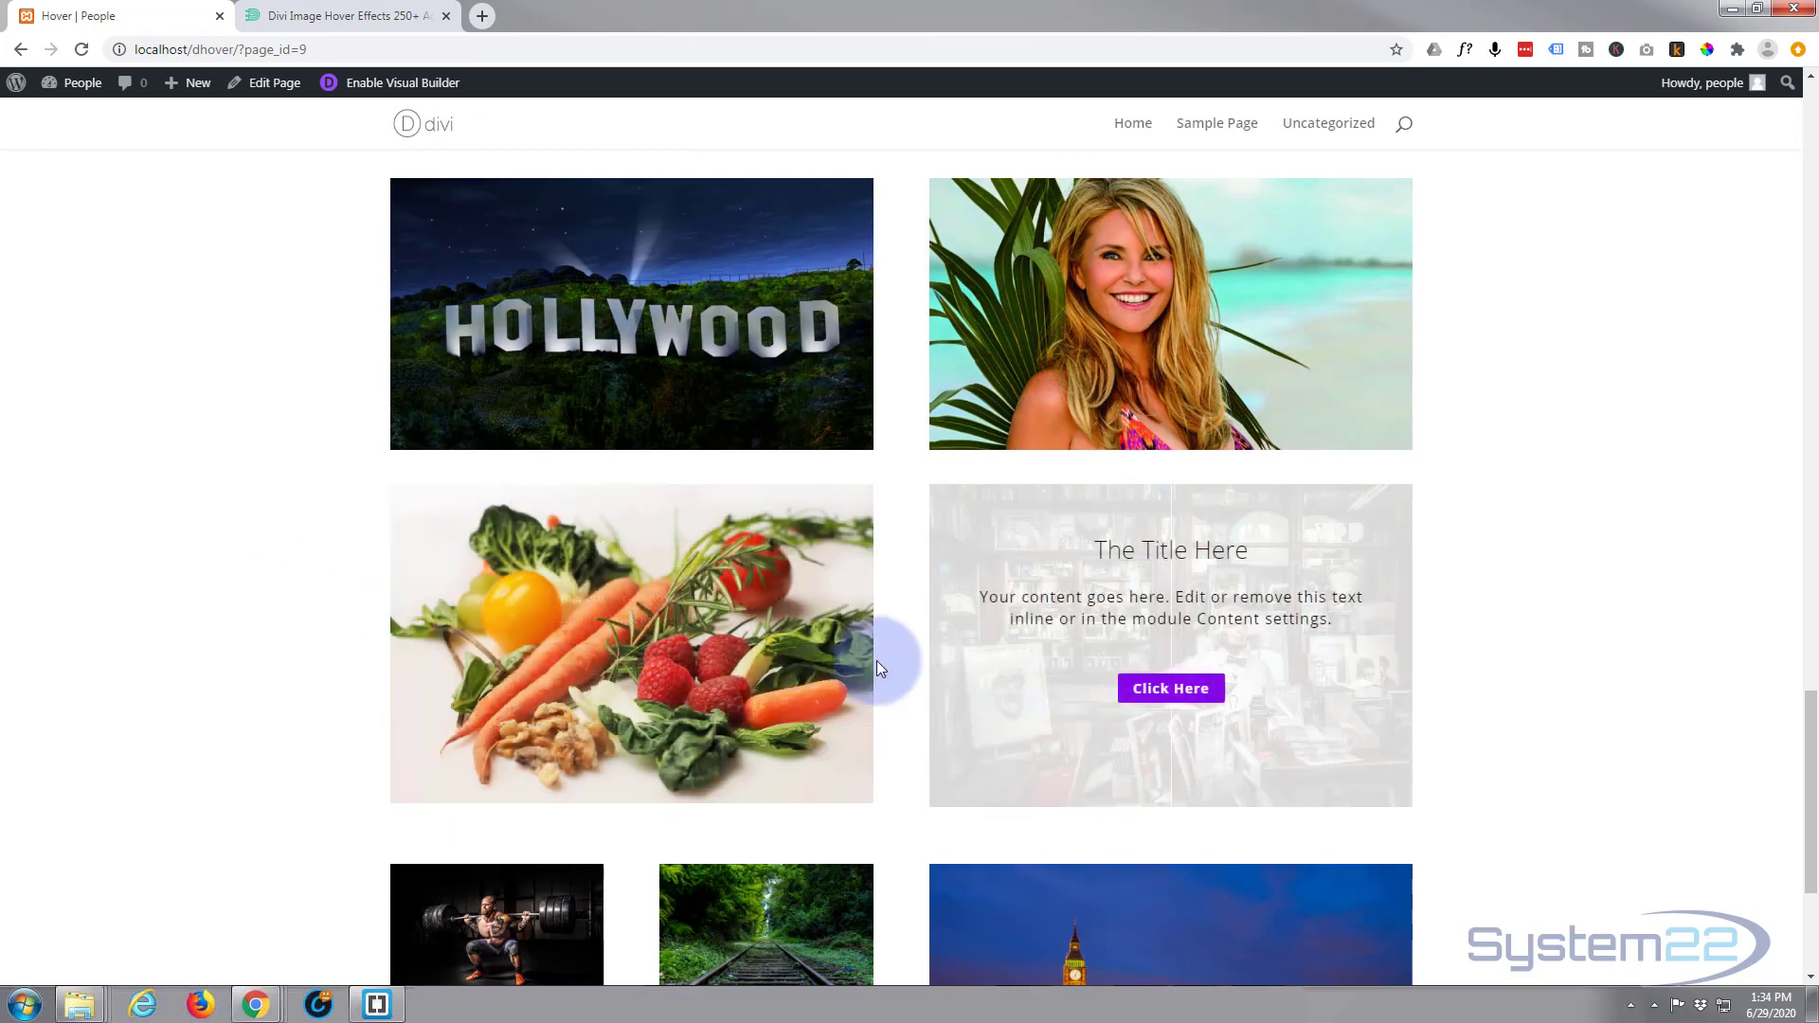
scroll(144, 579, "down", 3)
scroll(144, 580, "down", 1)
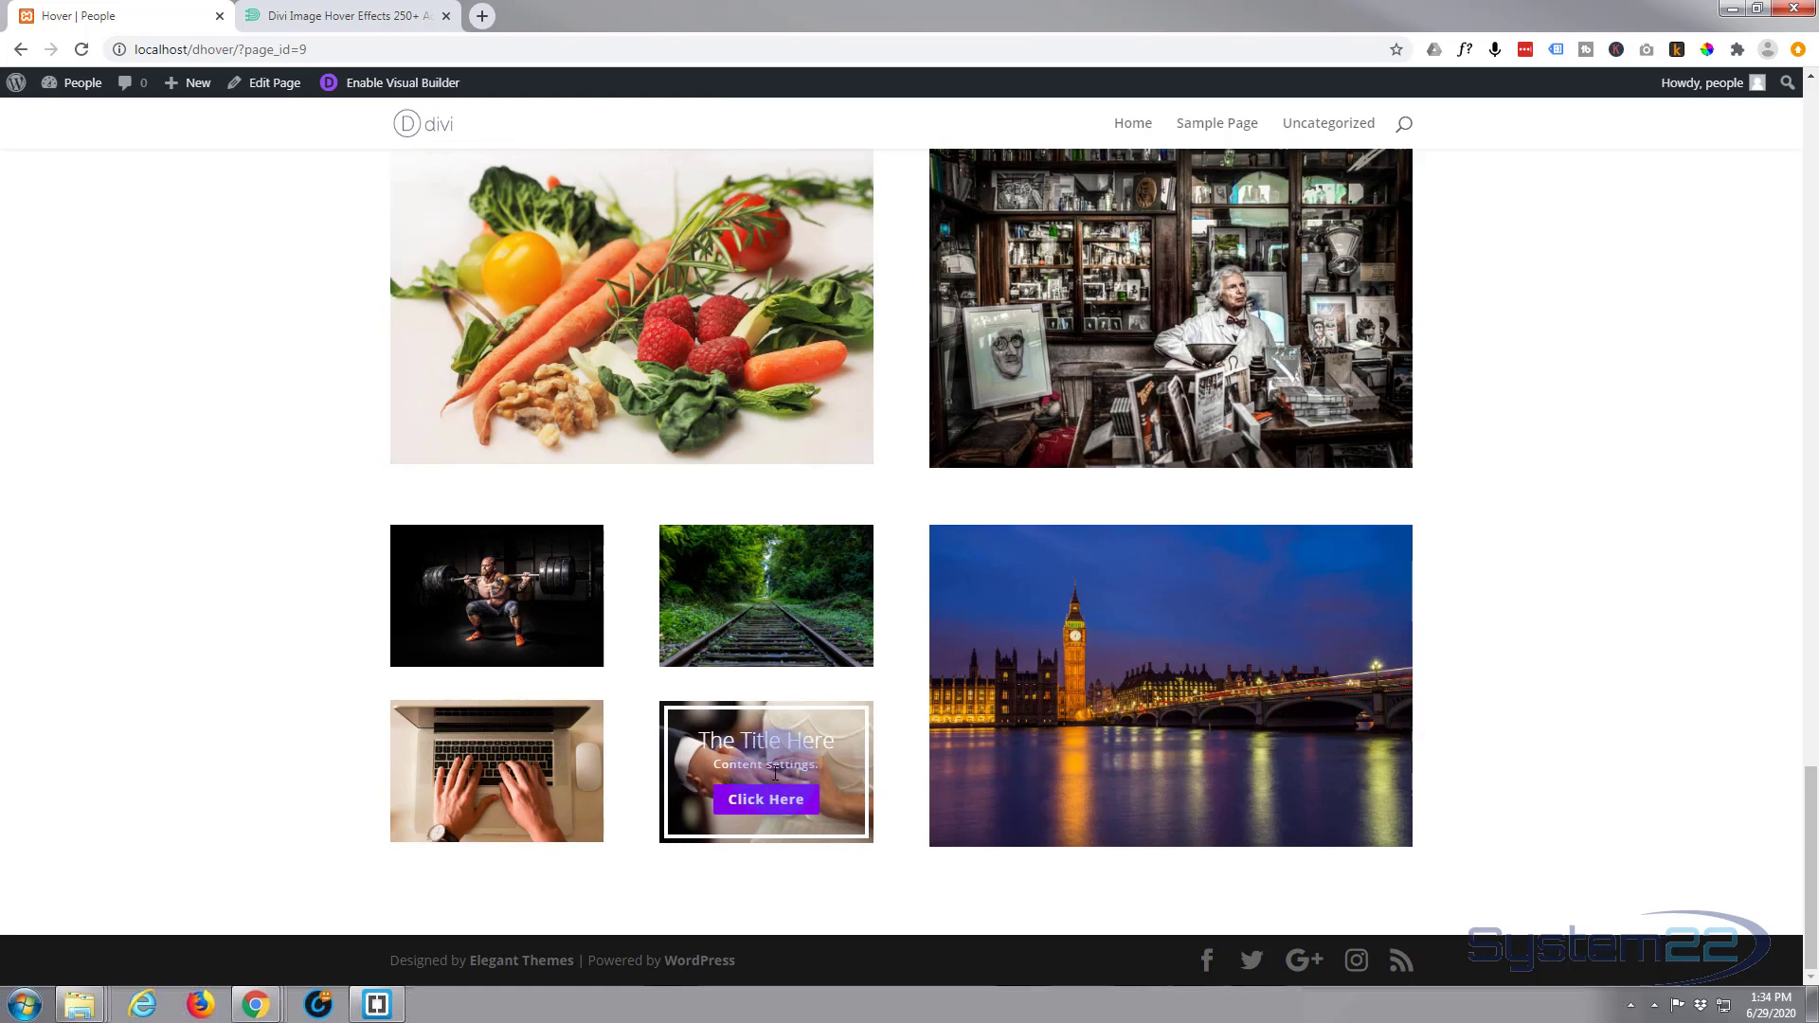
left_click(674, 753)
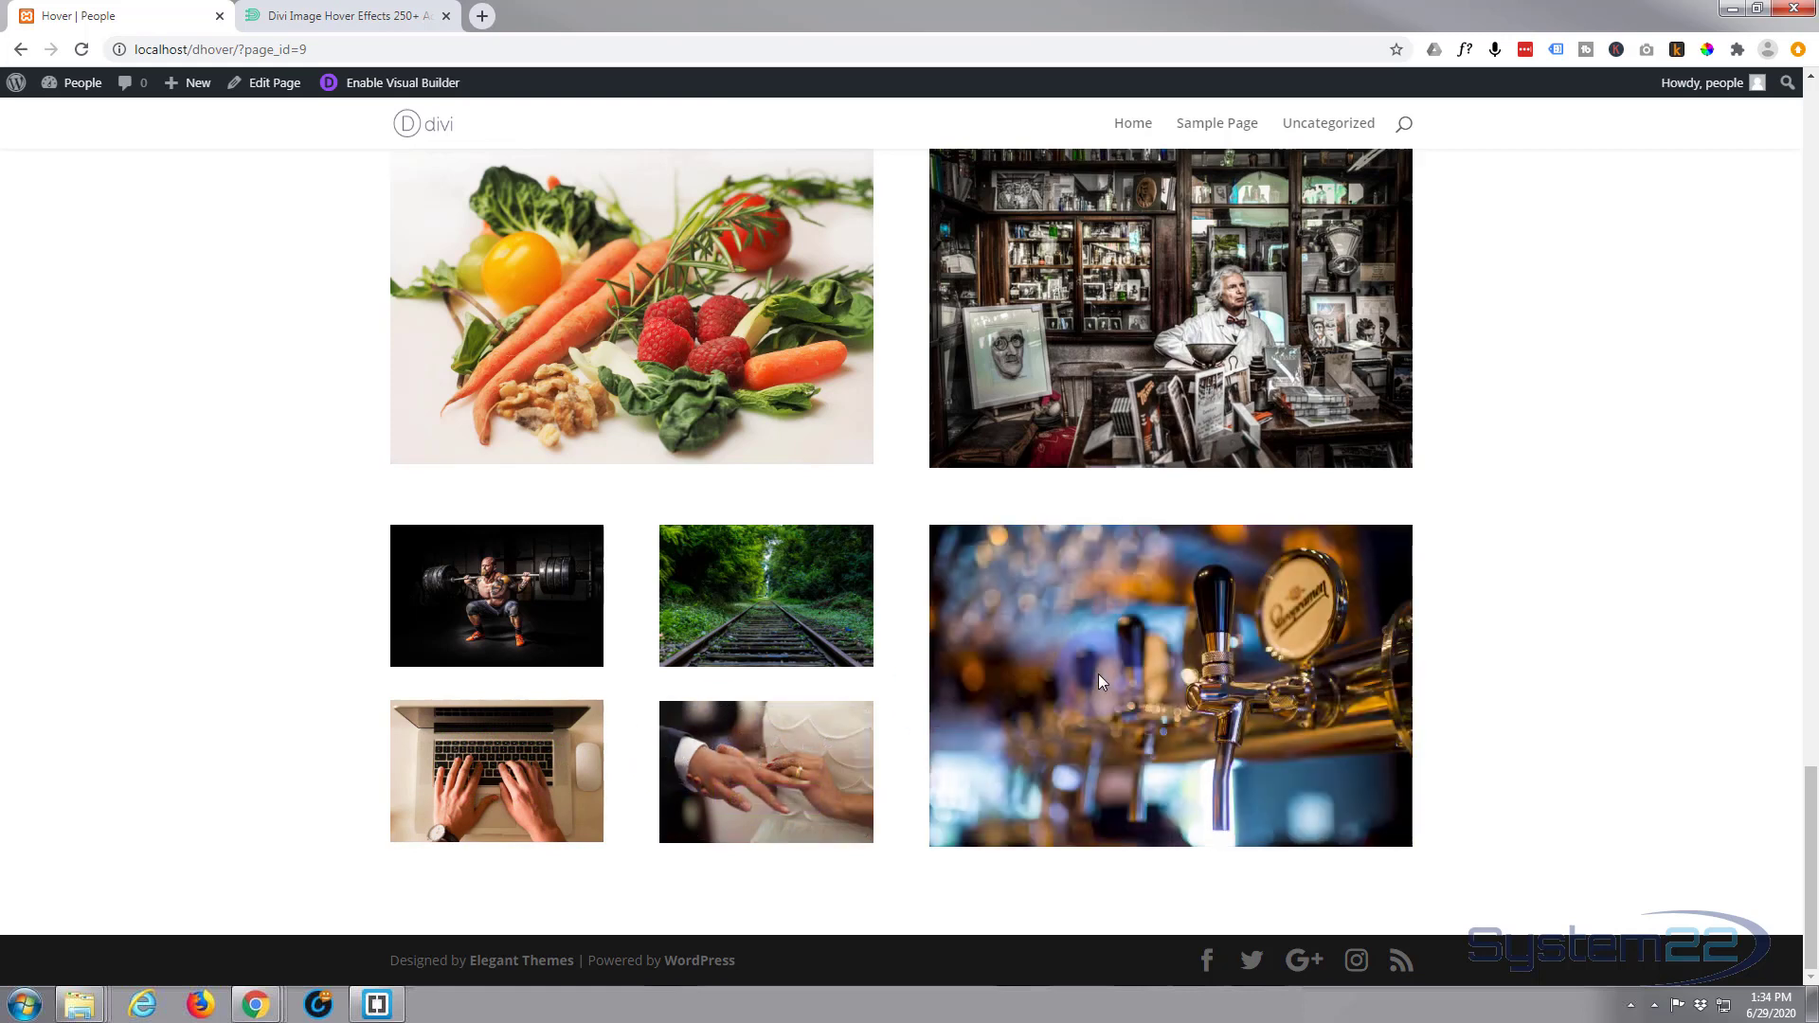
left_click(1538, 661)
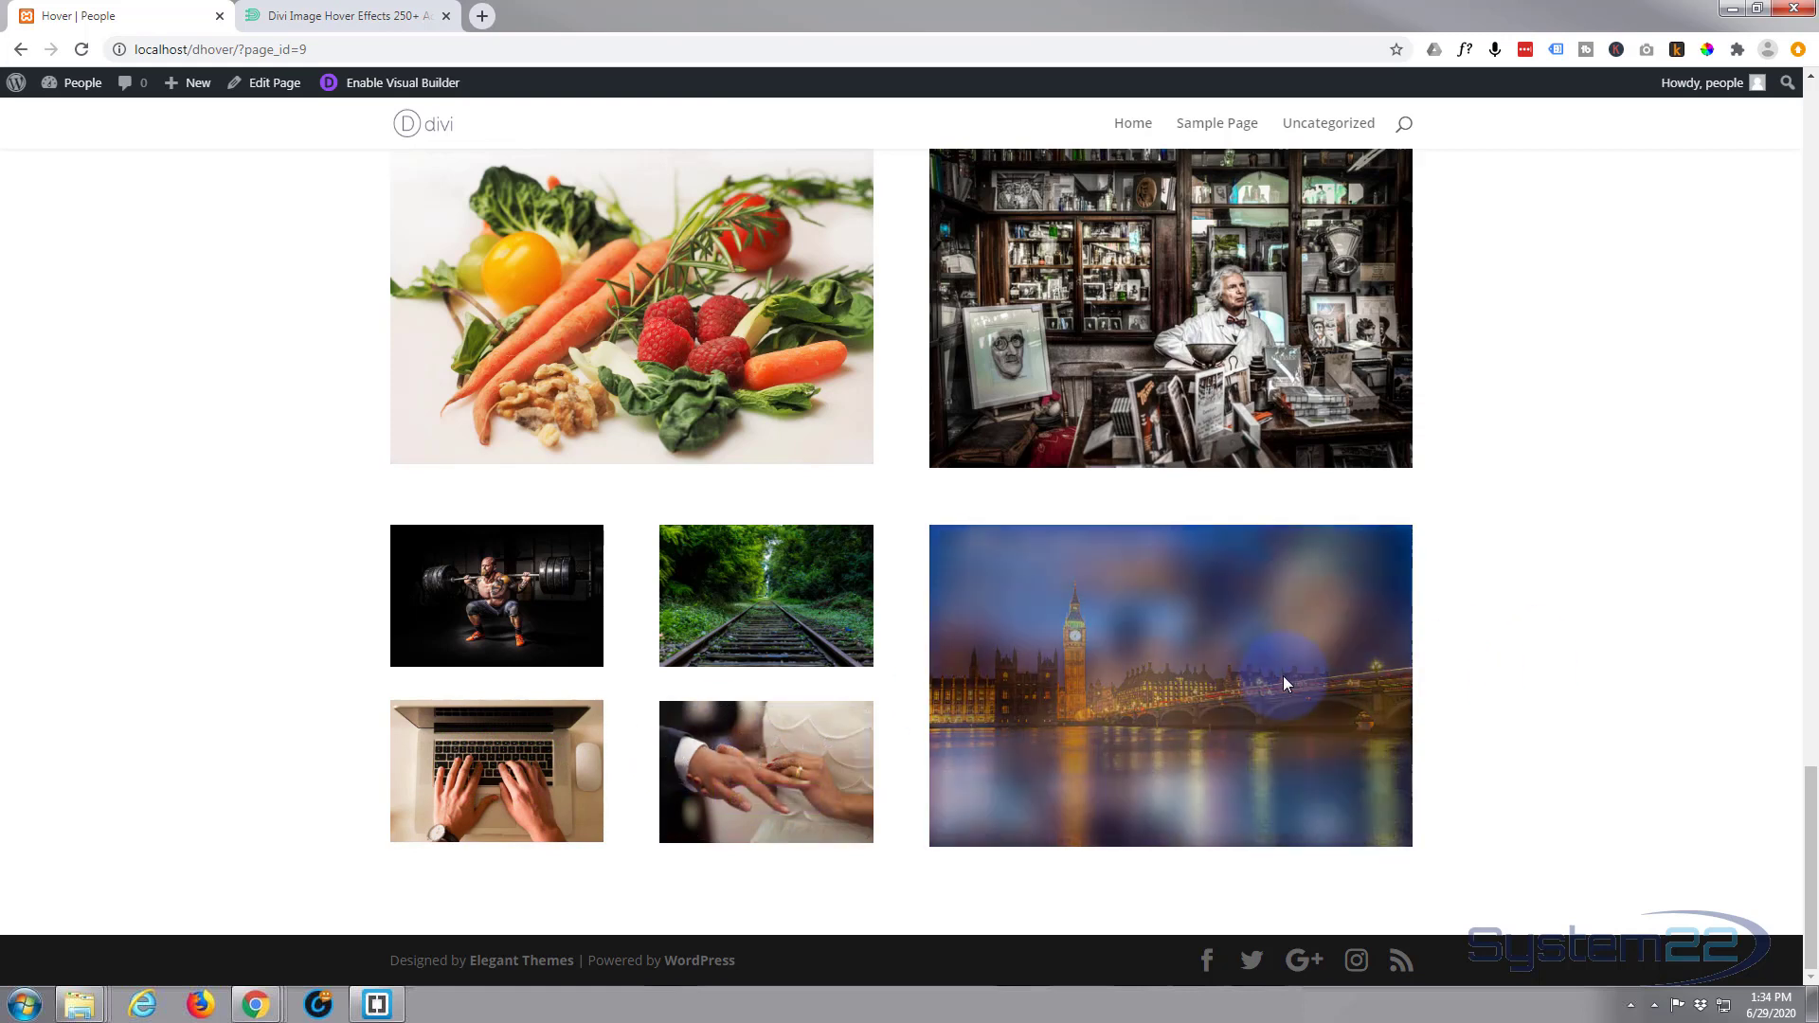
left_click(1457, 658)
left_click(1527, 650)
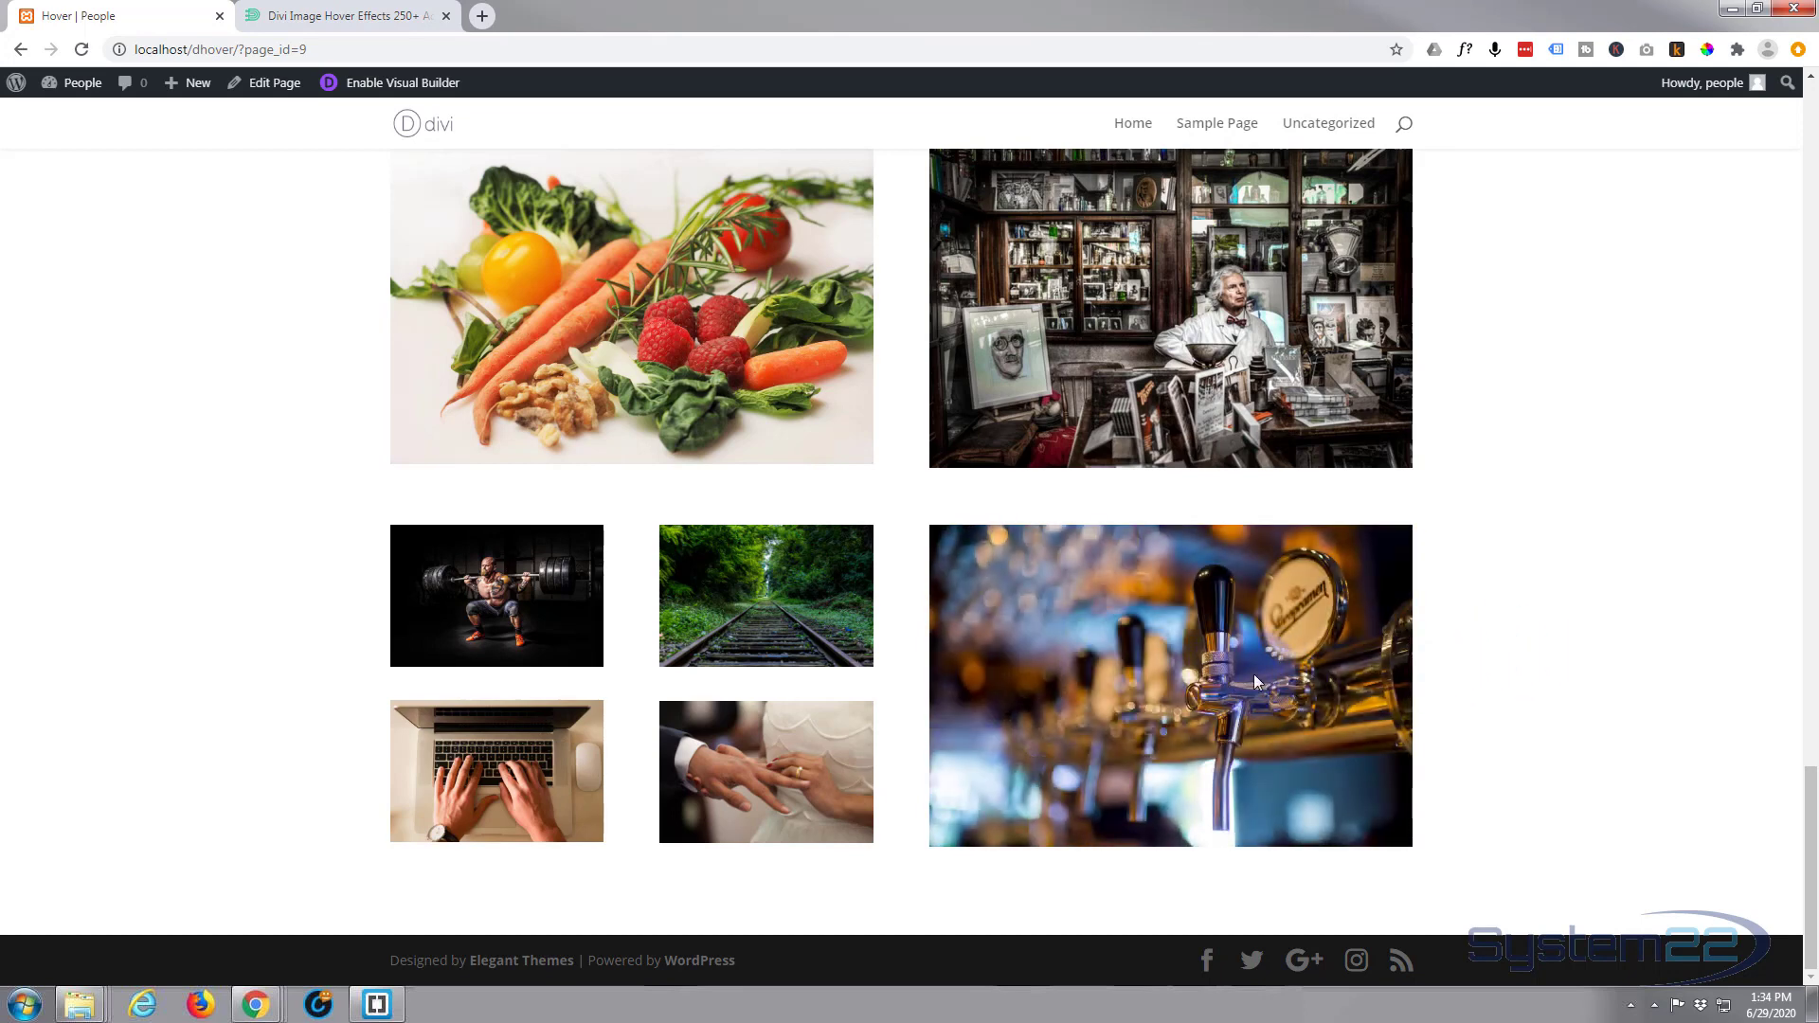
left_click(1504, 653)
left_click(1298, 673)
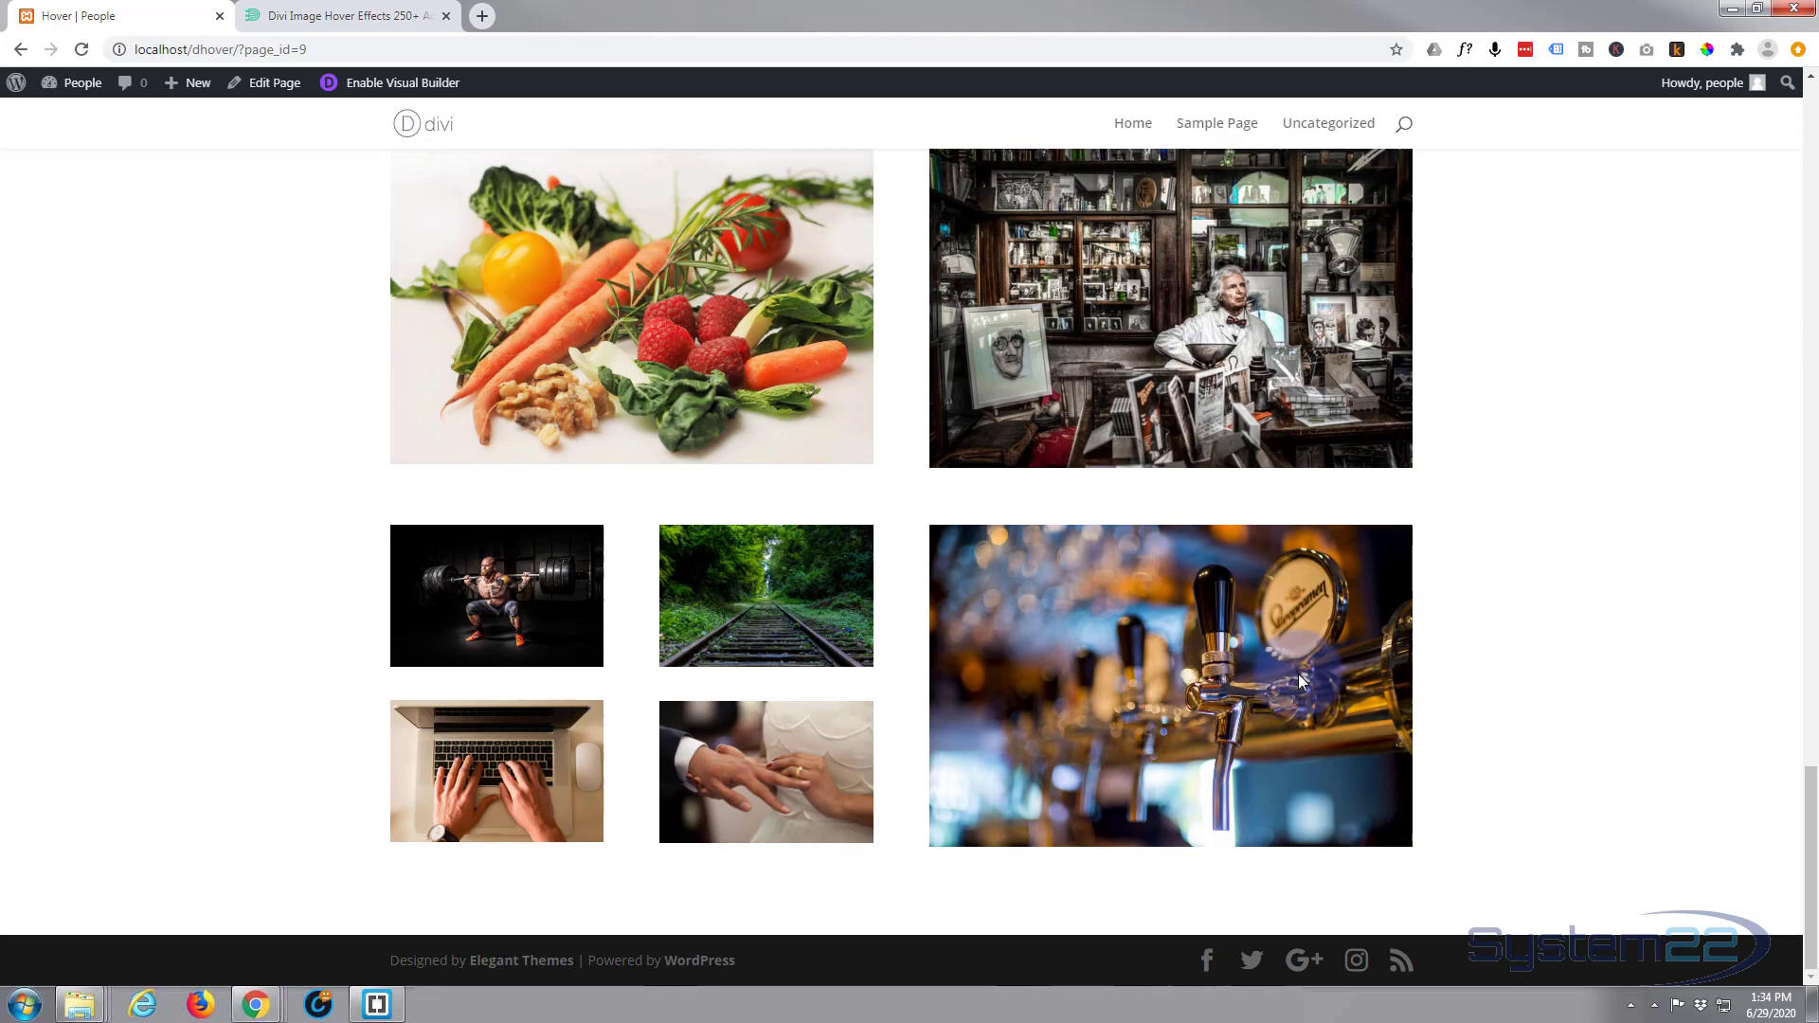
left_click(1577, 659)
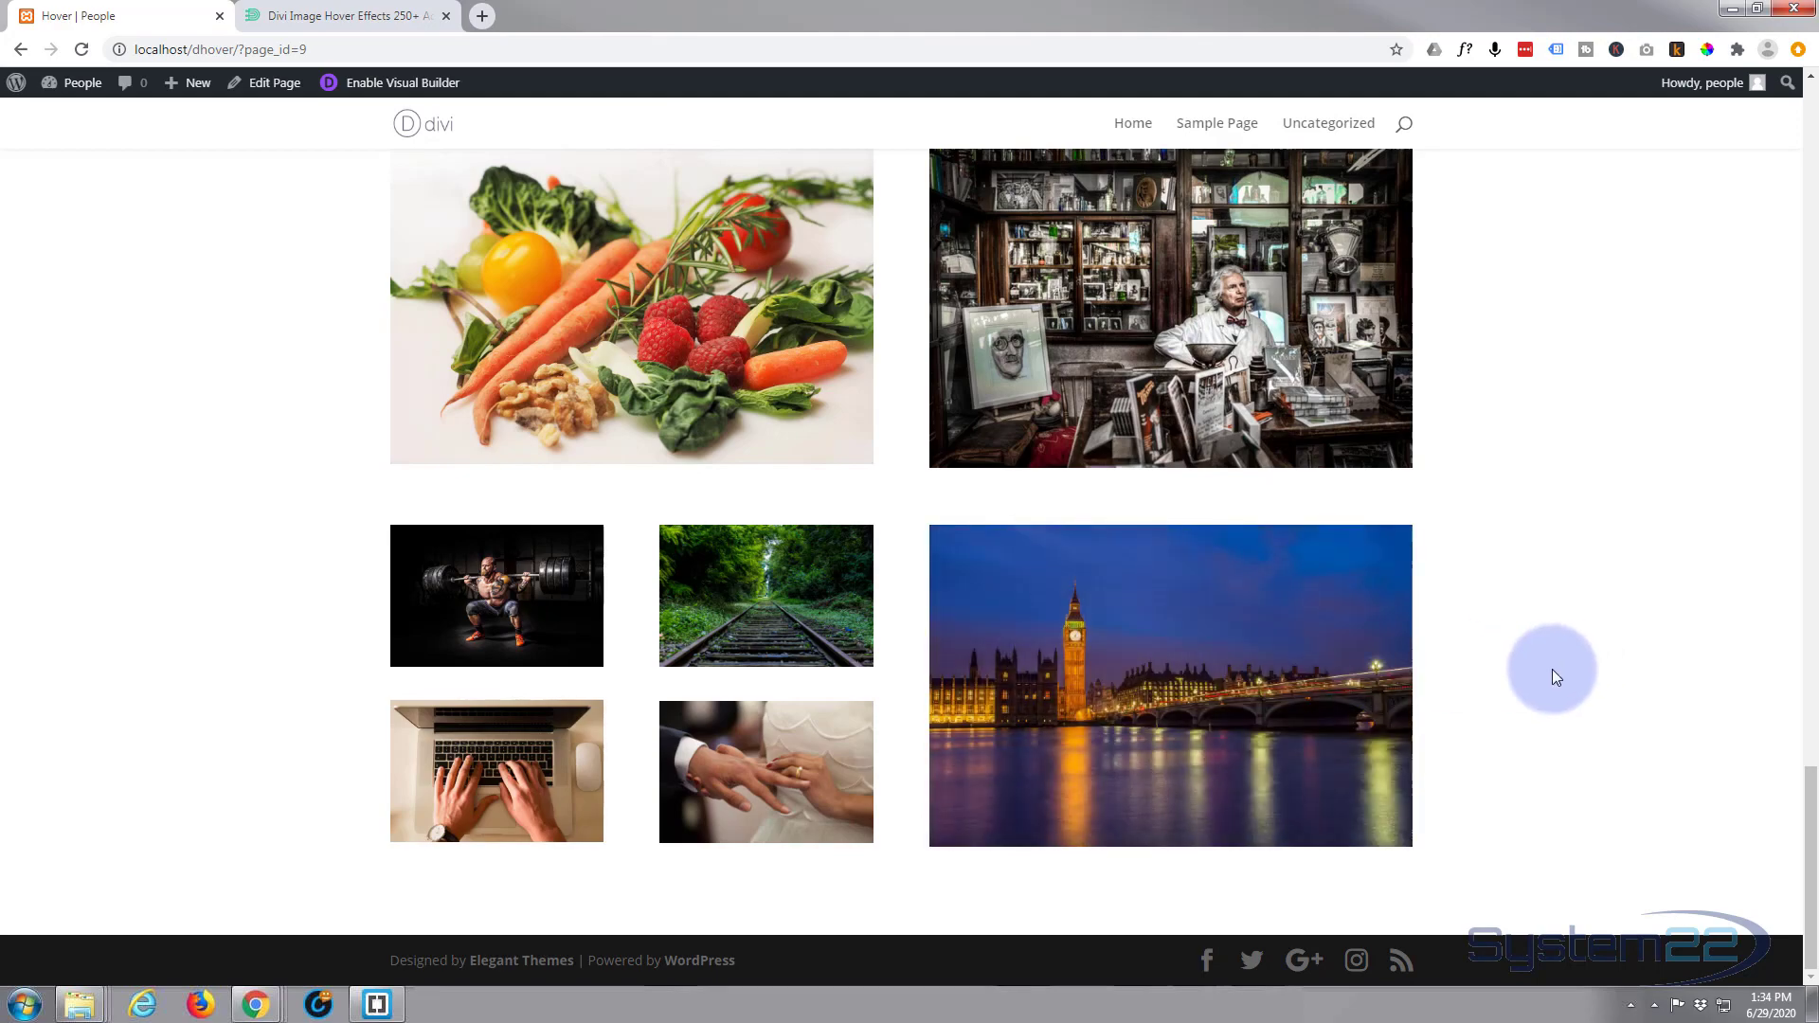
scroll(1552, 671, "up", 12)
scroll(1552, 671, "up", 10)
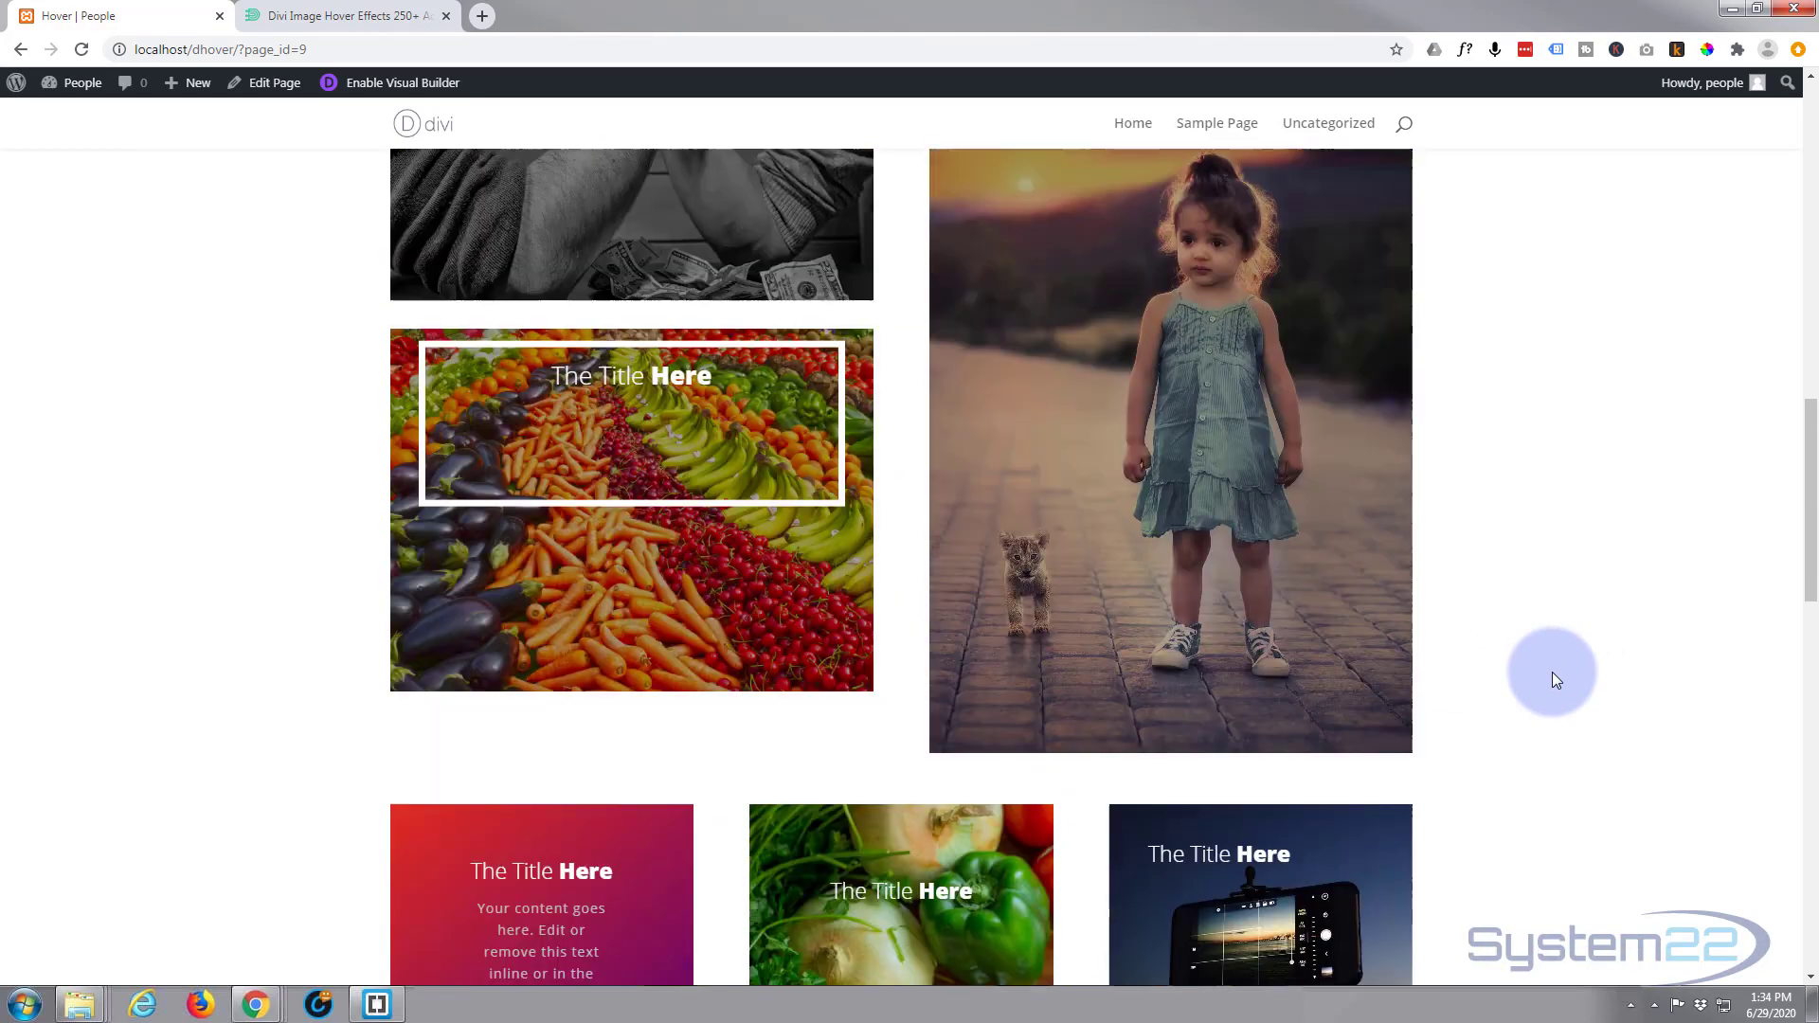
scroll(1552, 673, "up", 5)
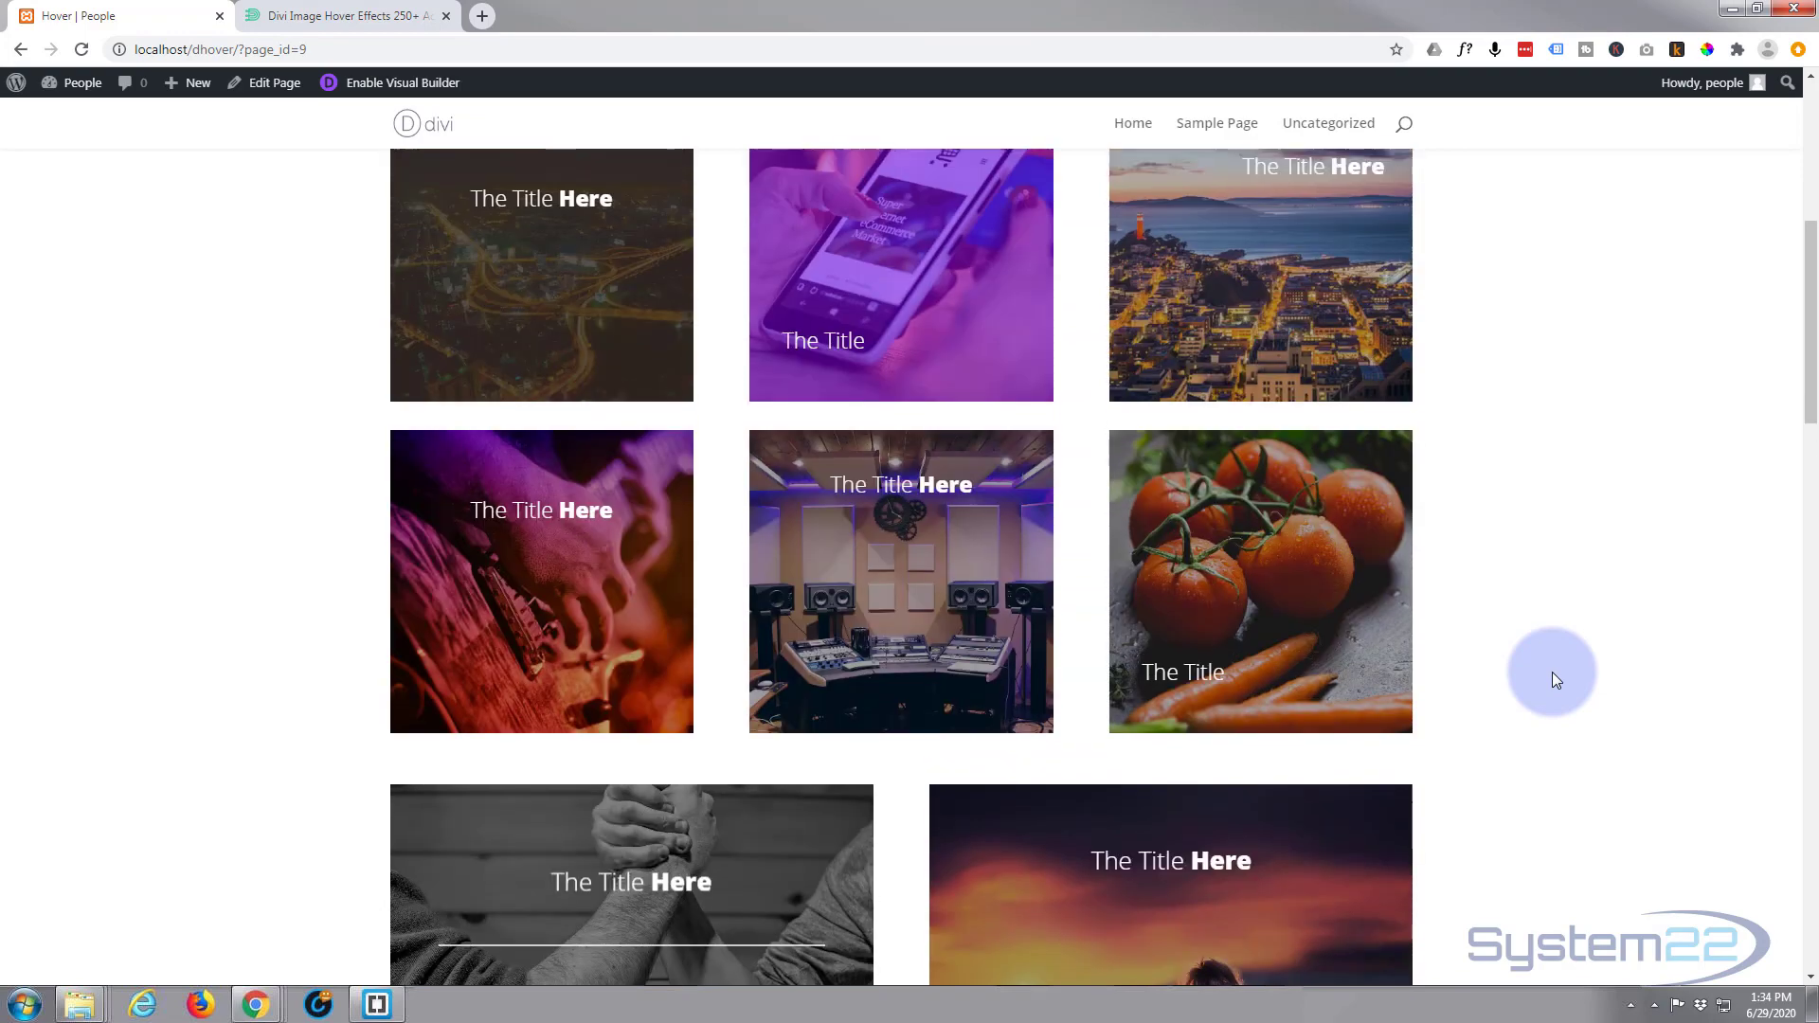
scroll(1562, 578, "up", 4)
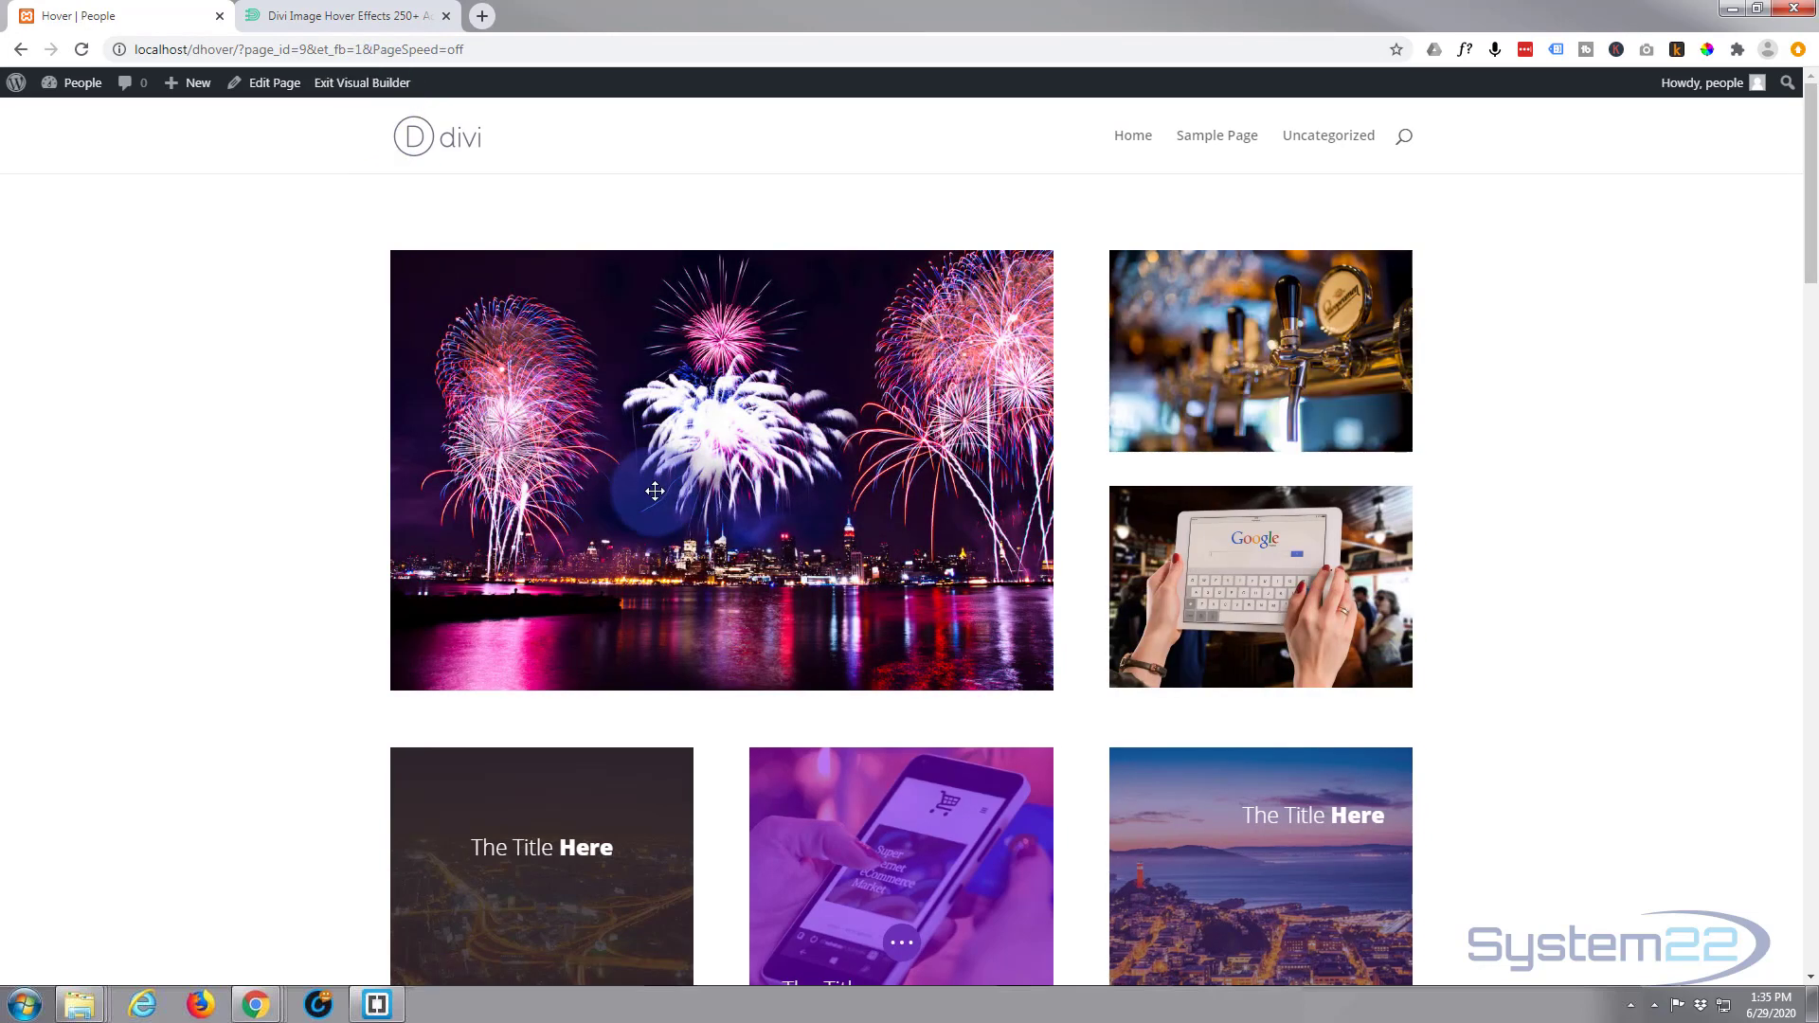
- Replace the fireworks image module with a new Divi Image Hover module in the column
mouse_move(699, 435)
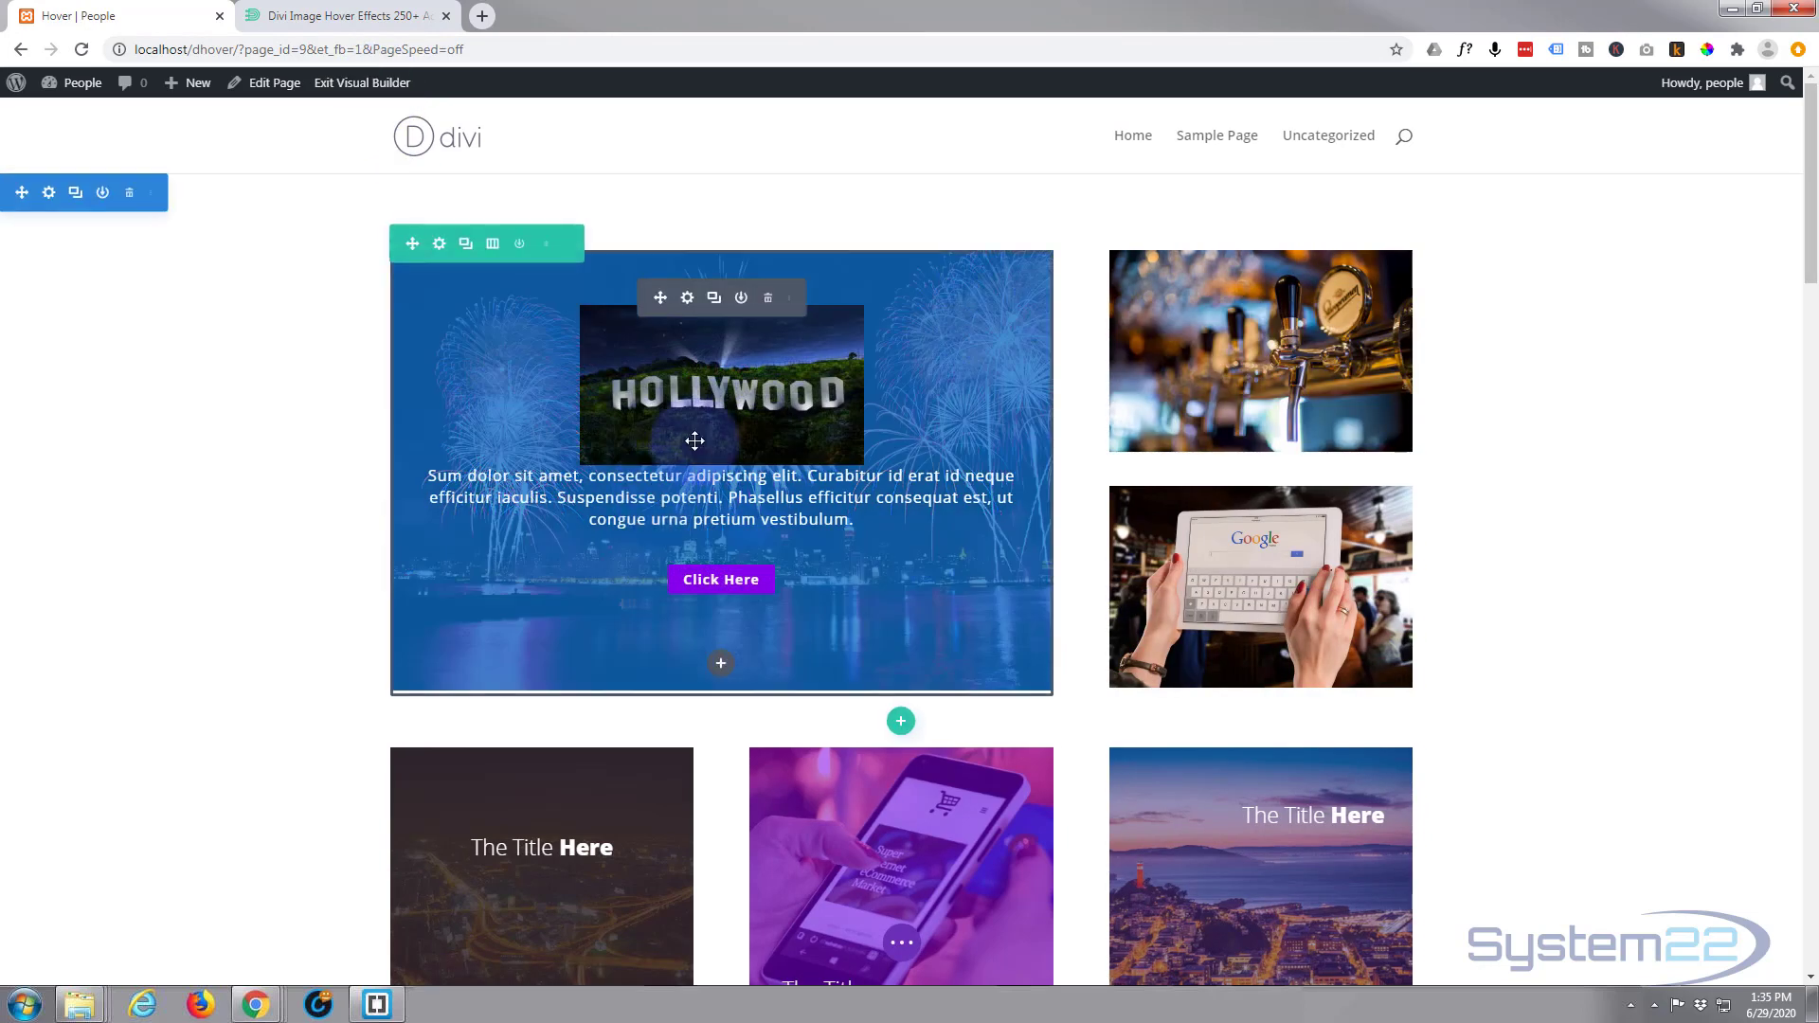
left_click(769, 300)
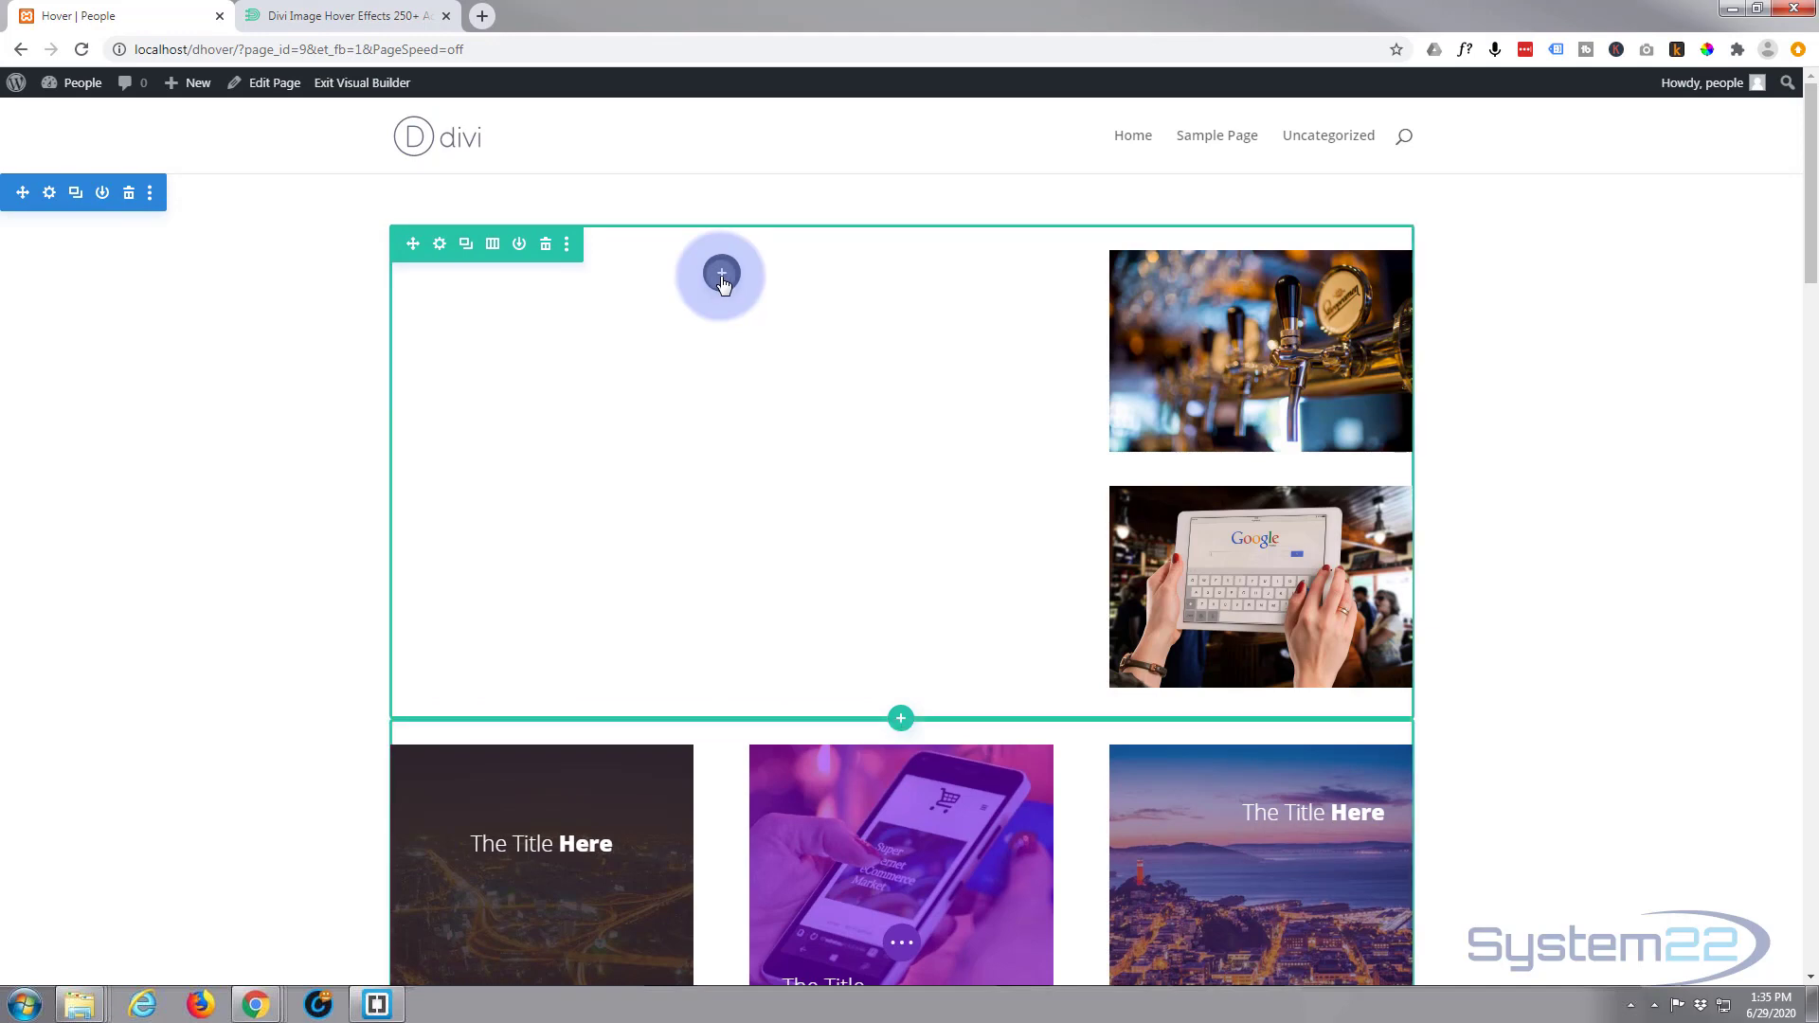
left_click(722, 276)
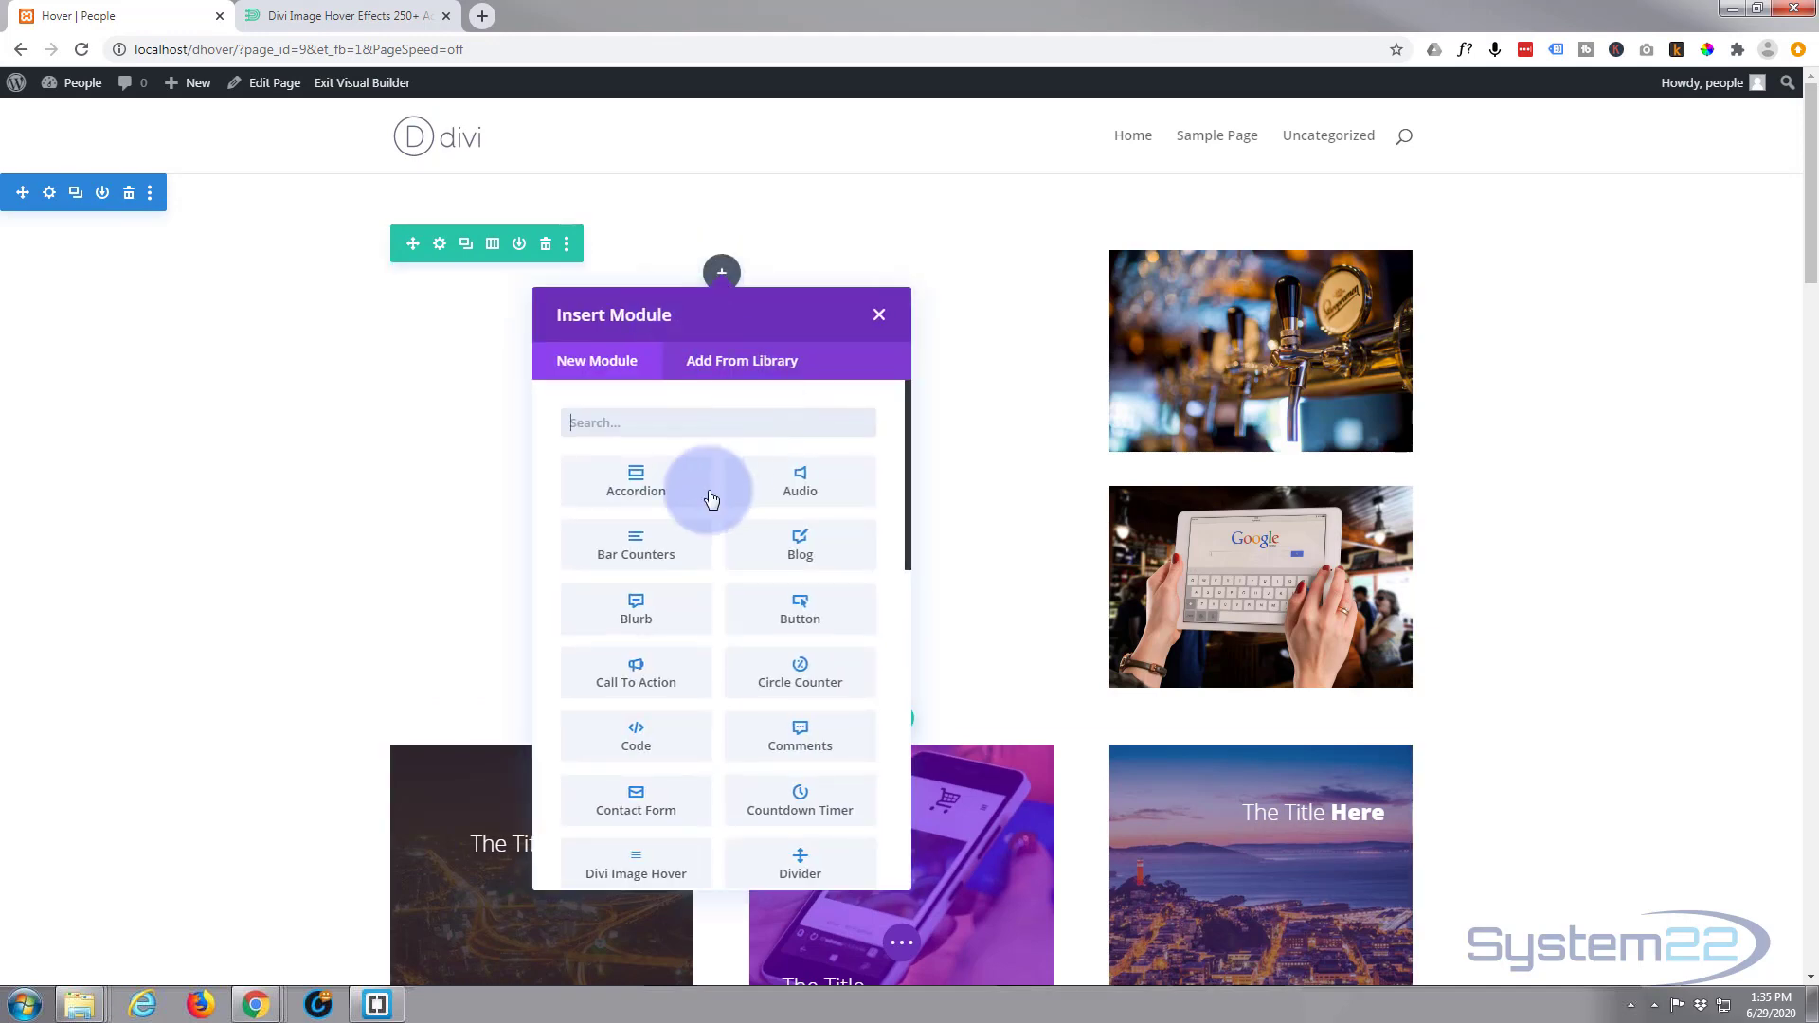
scroll(708, 550, "down", 1)
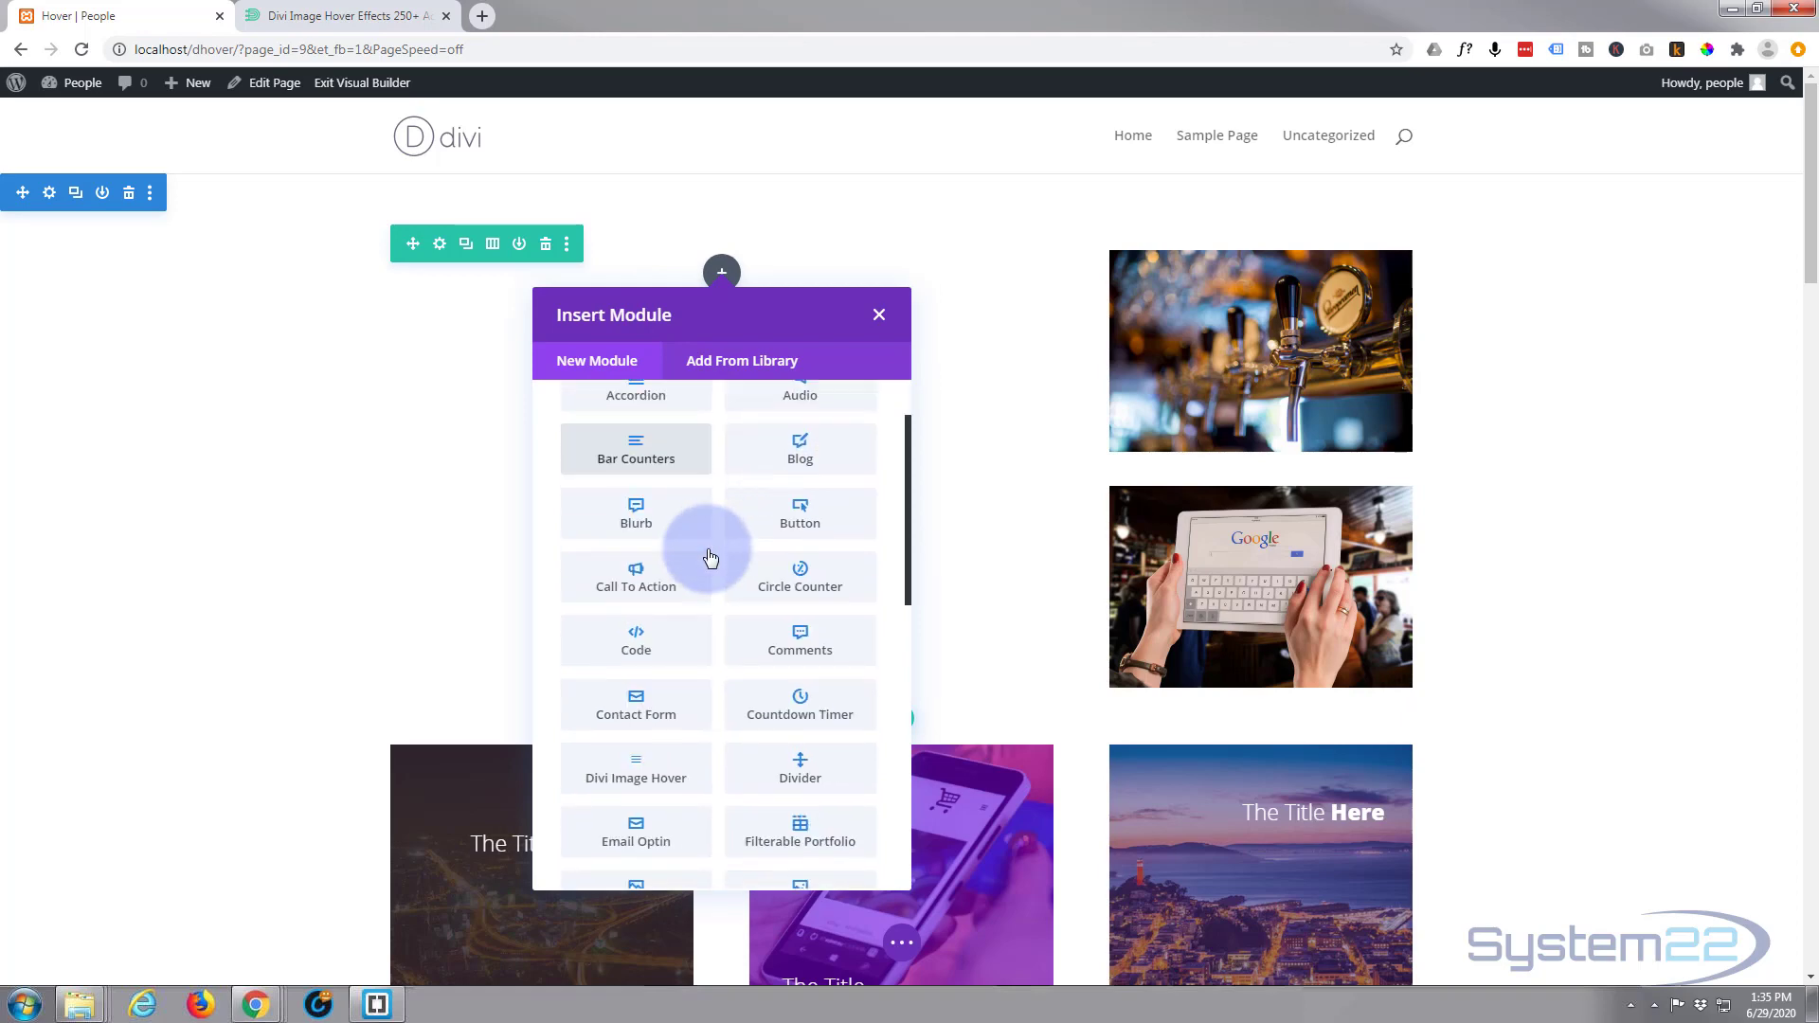
scroll(708, 557, "down", 1)
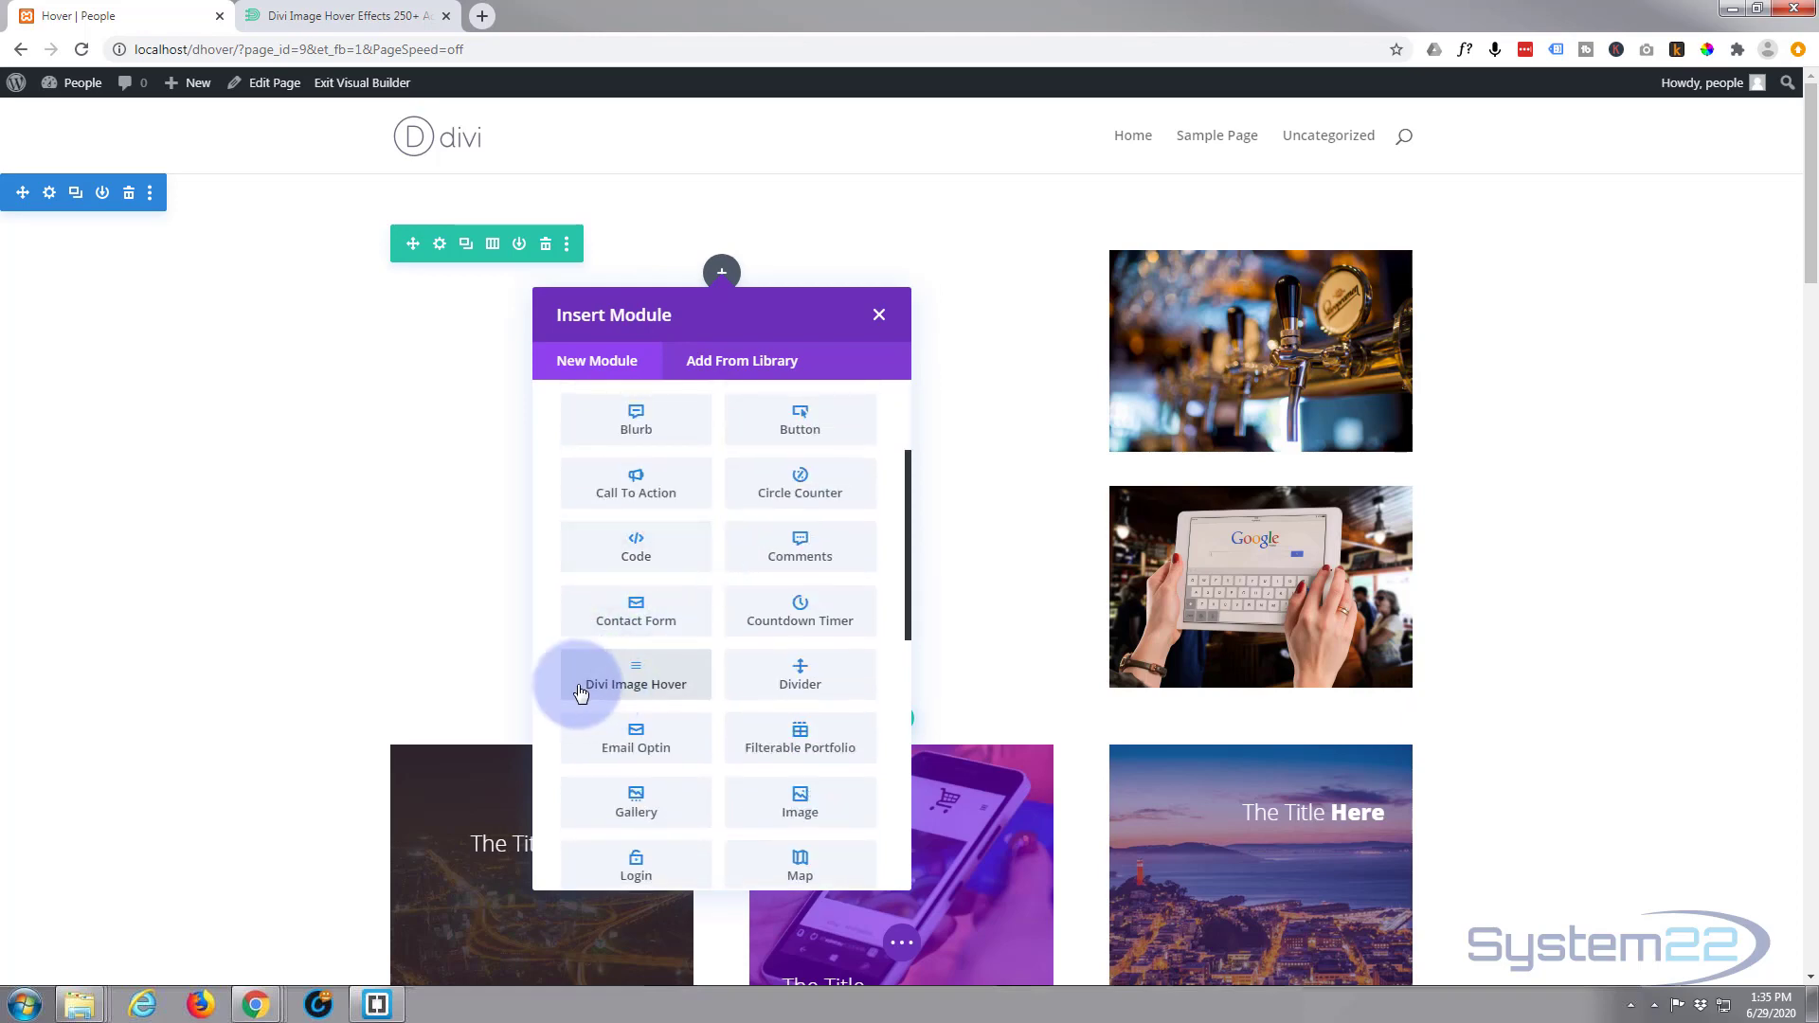
left_click(640, 692)
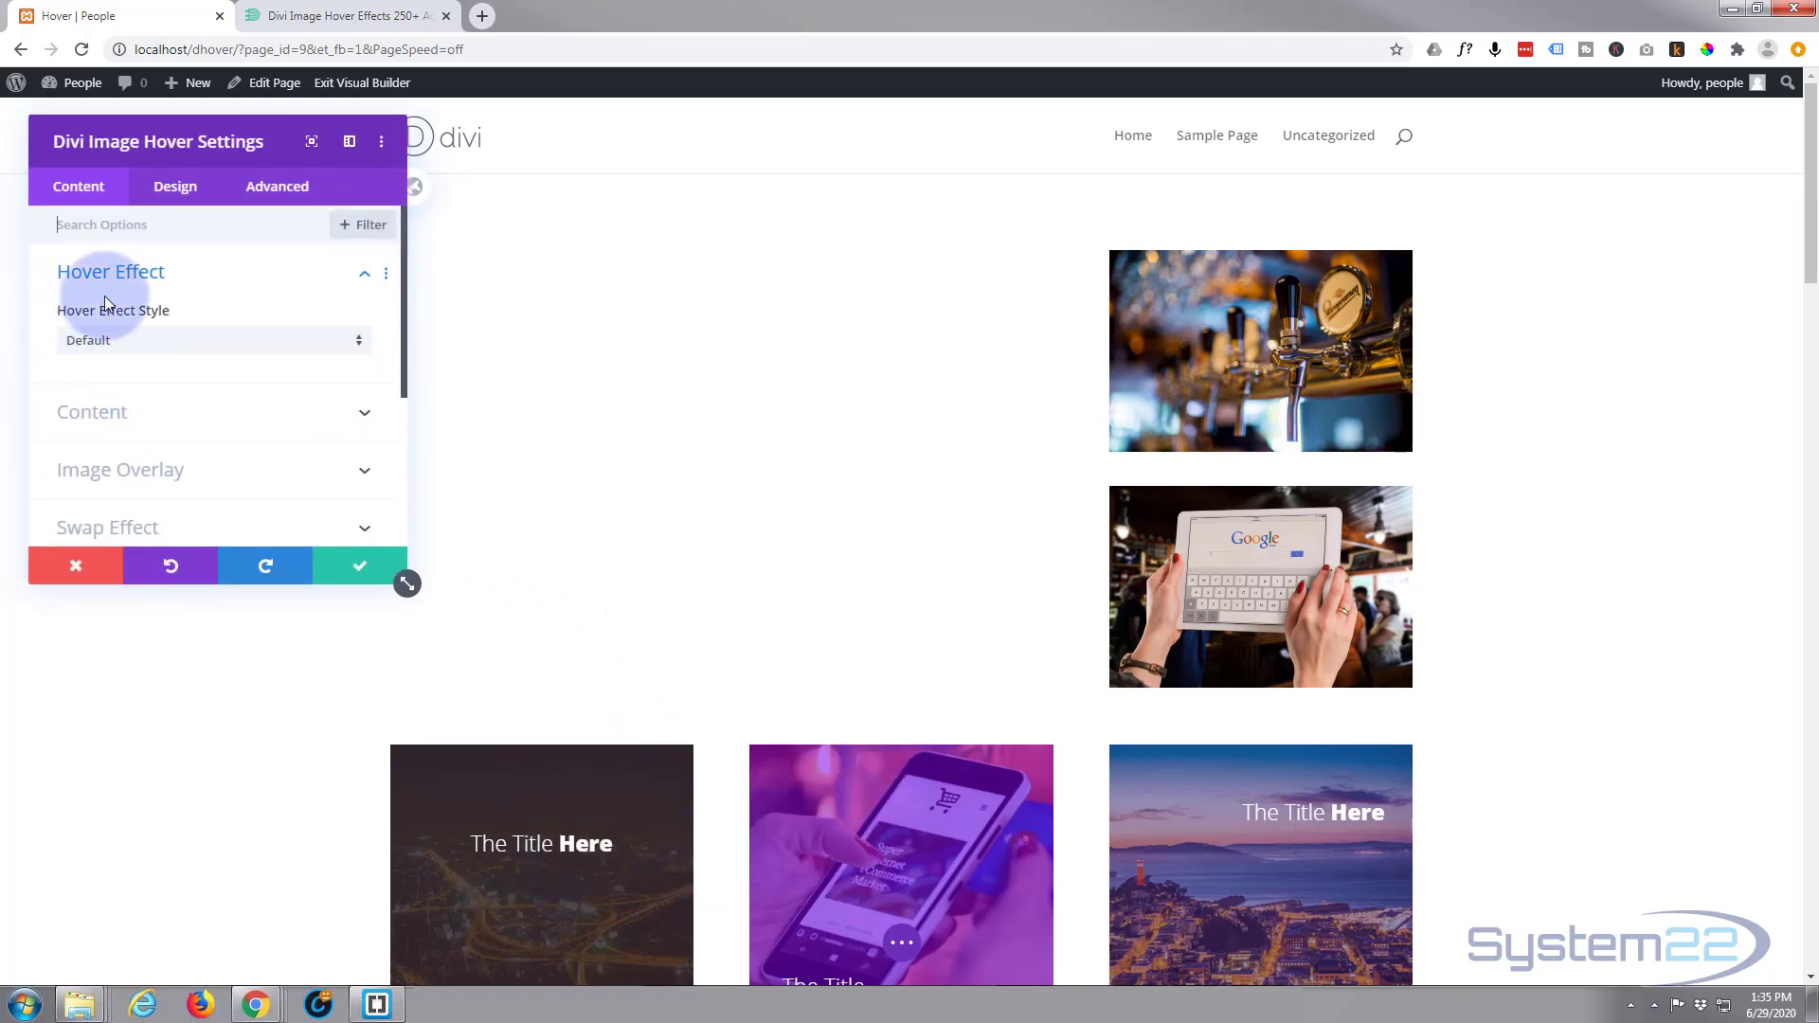
- Set the fireworks photo from the Media Library as the module's image
left_click(190, 343)
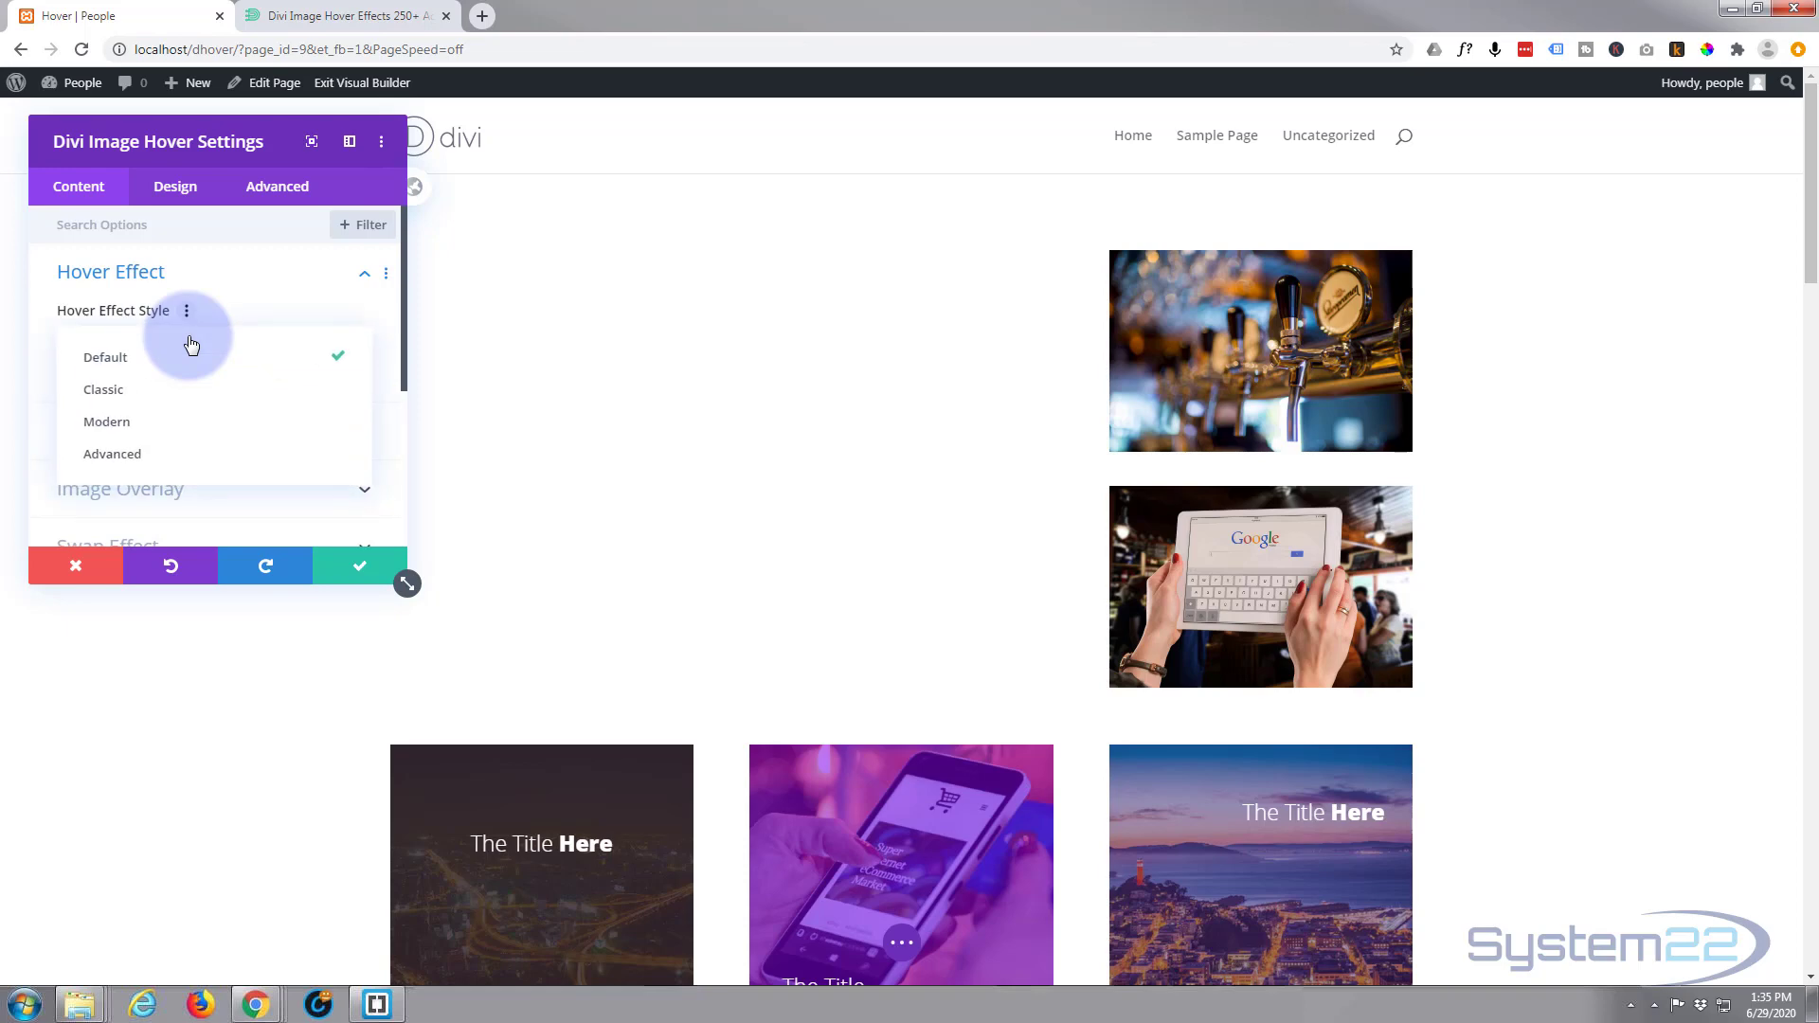
left_click(268, 299)
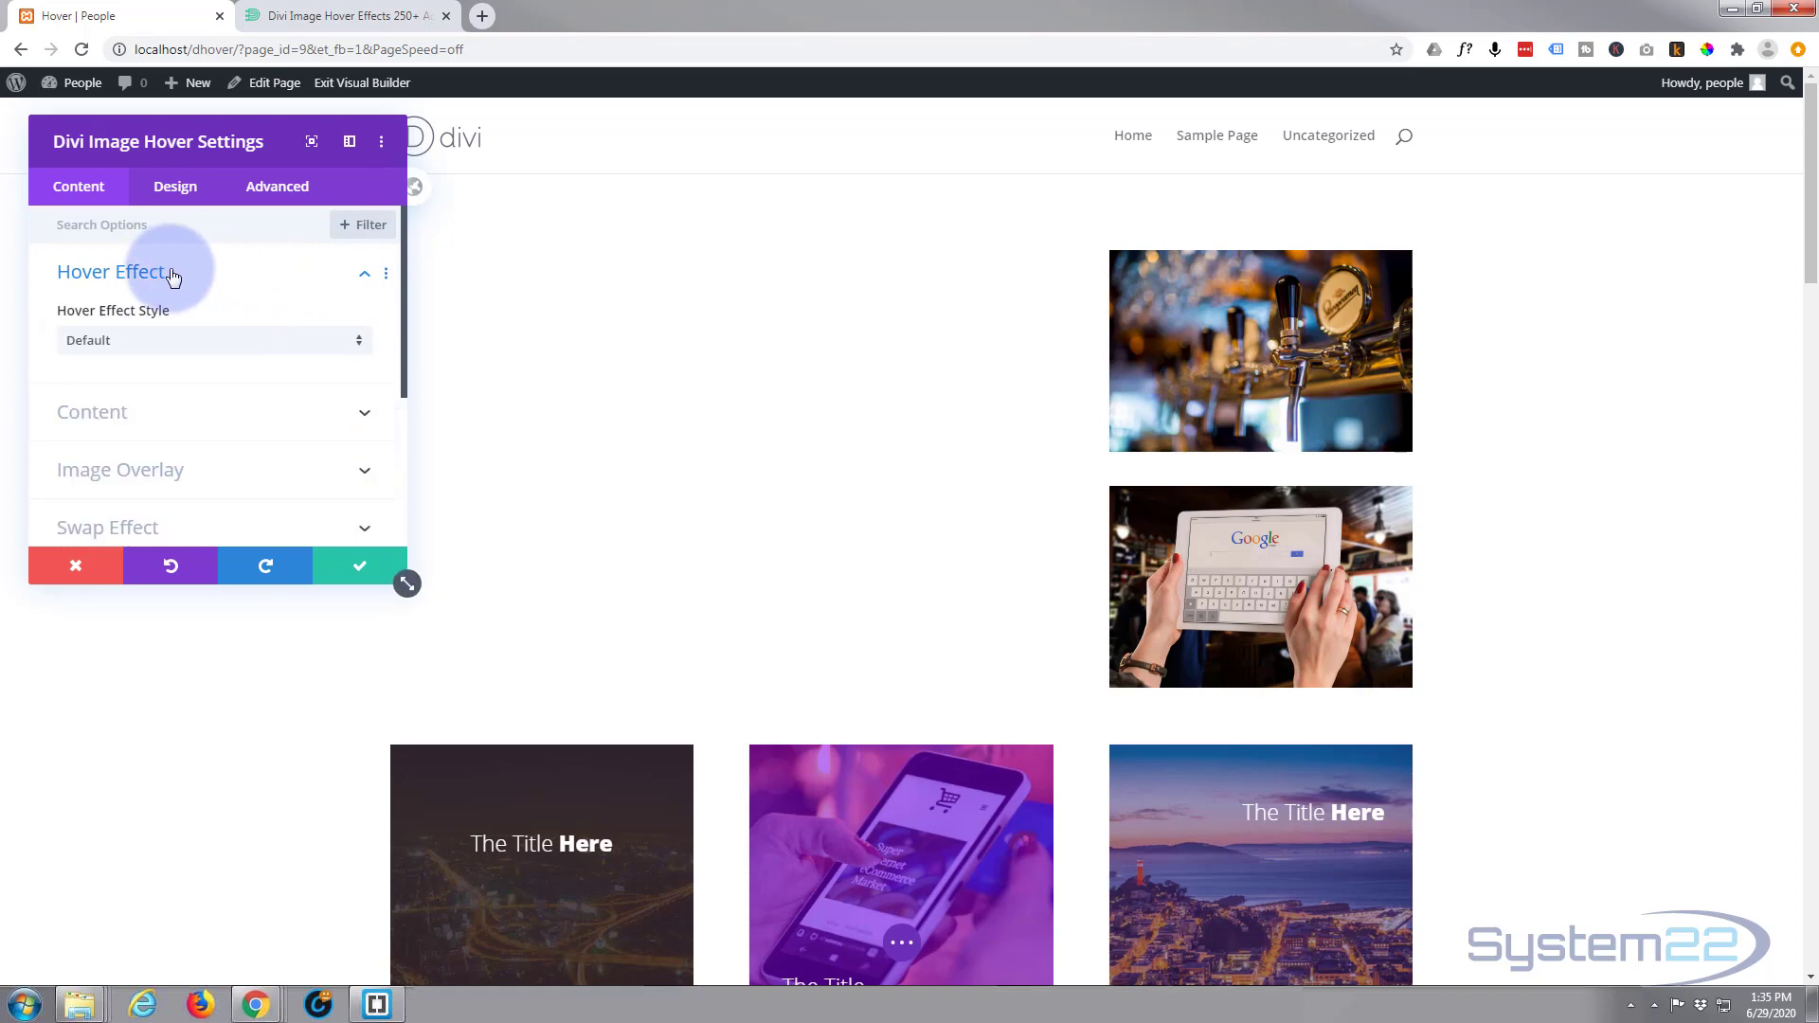
left_click(243, 424)
left_click(216, 381)
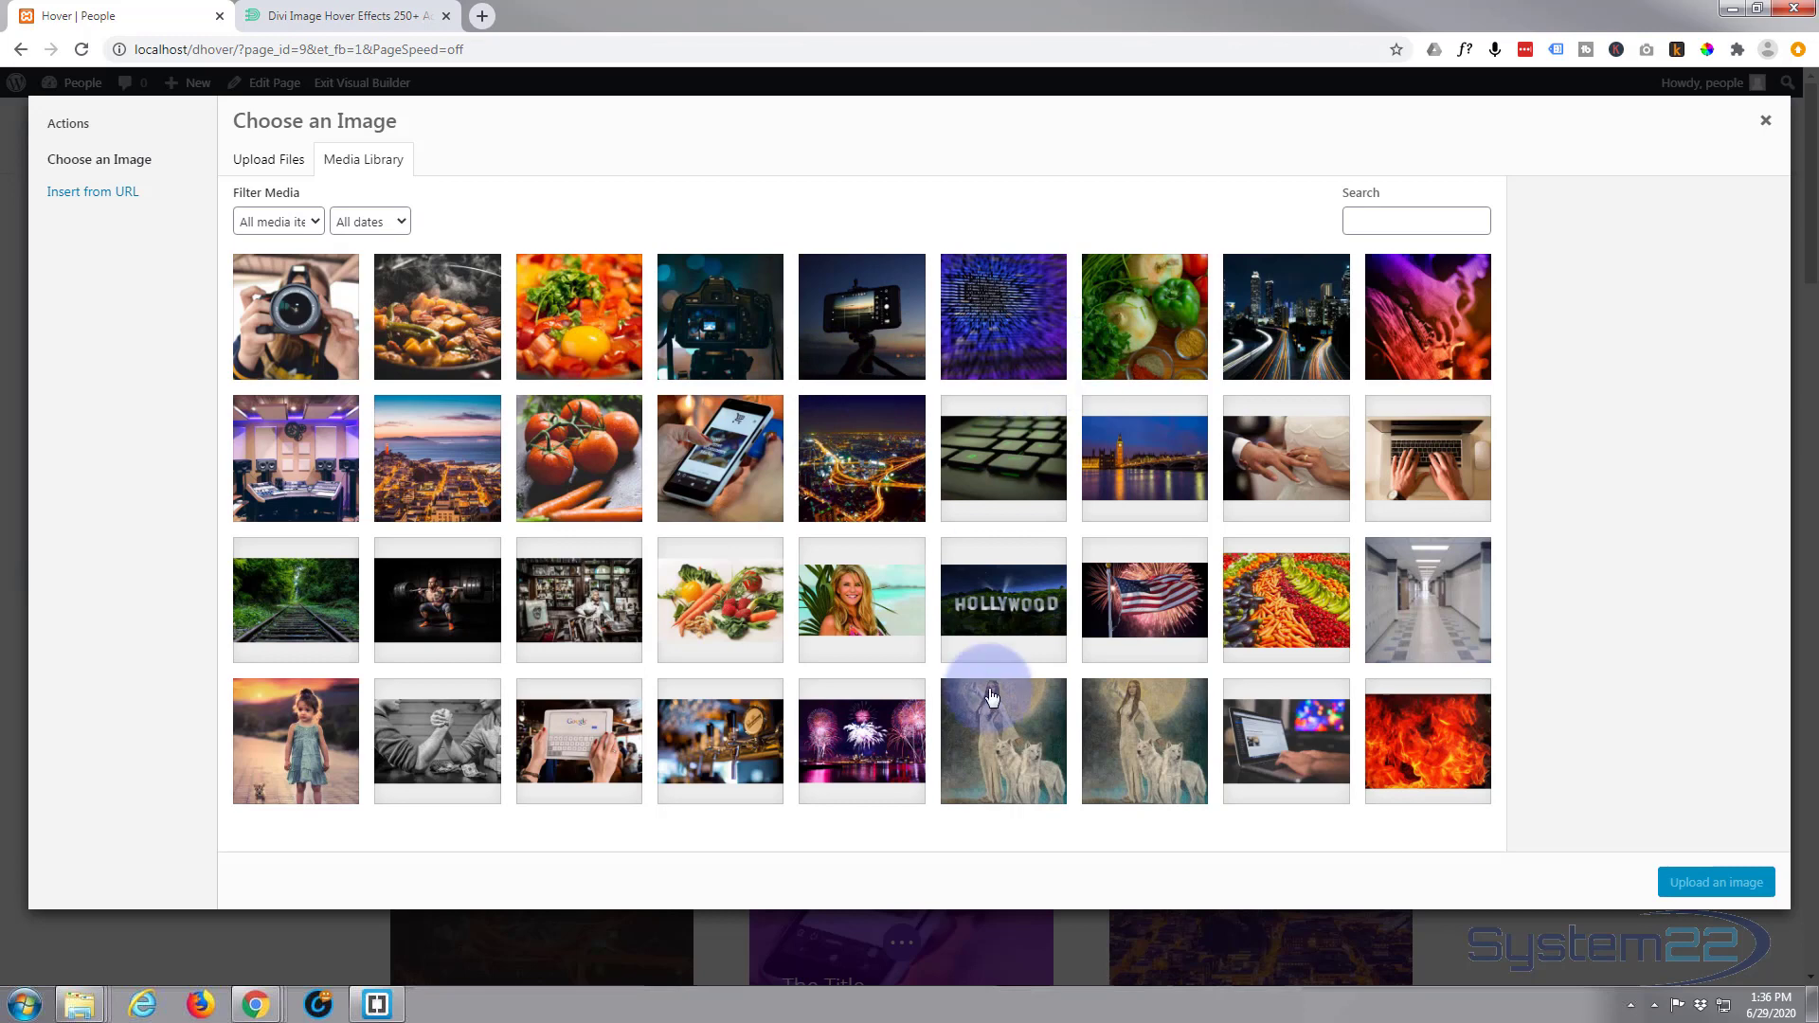
left_click(864, 753)
left_click(1705, 883)
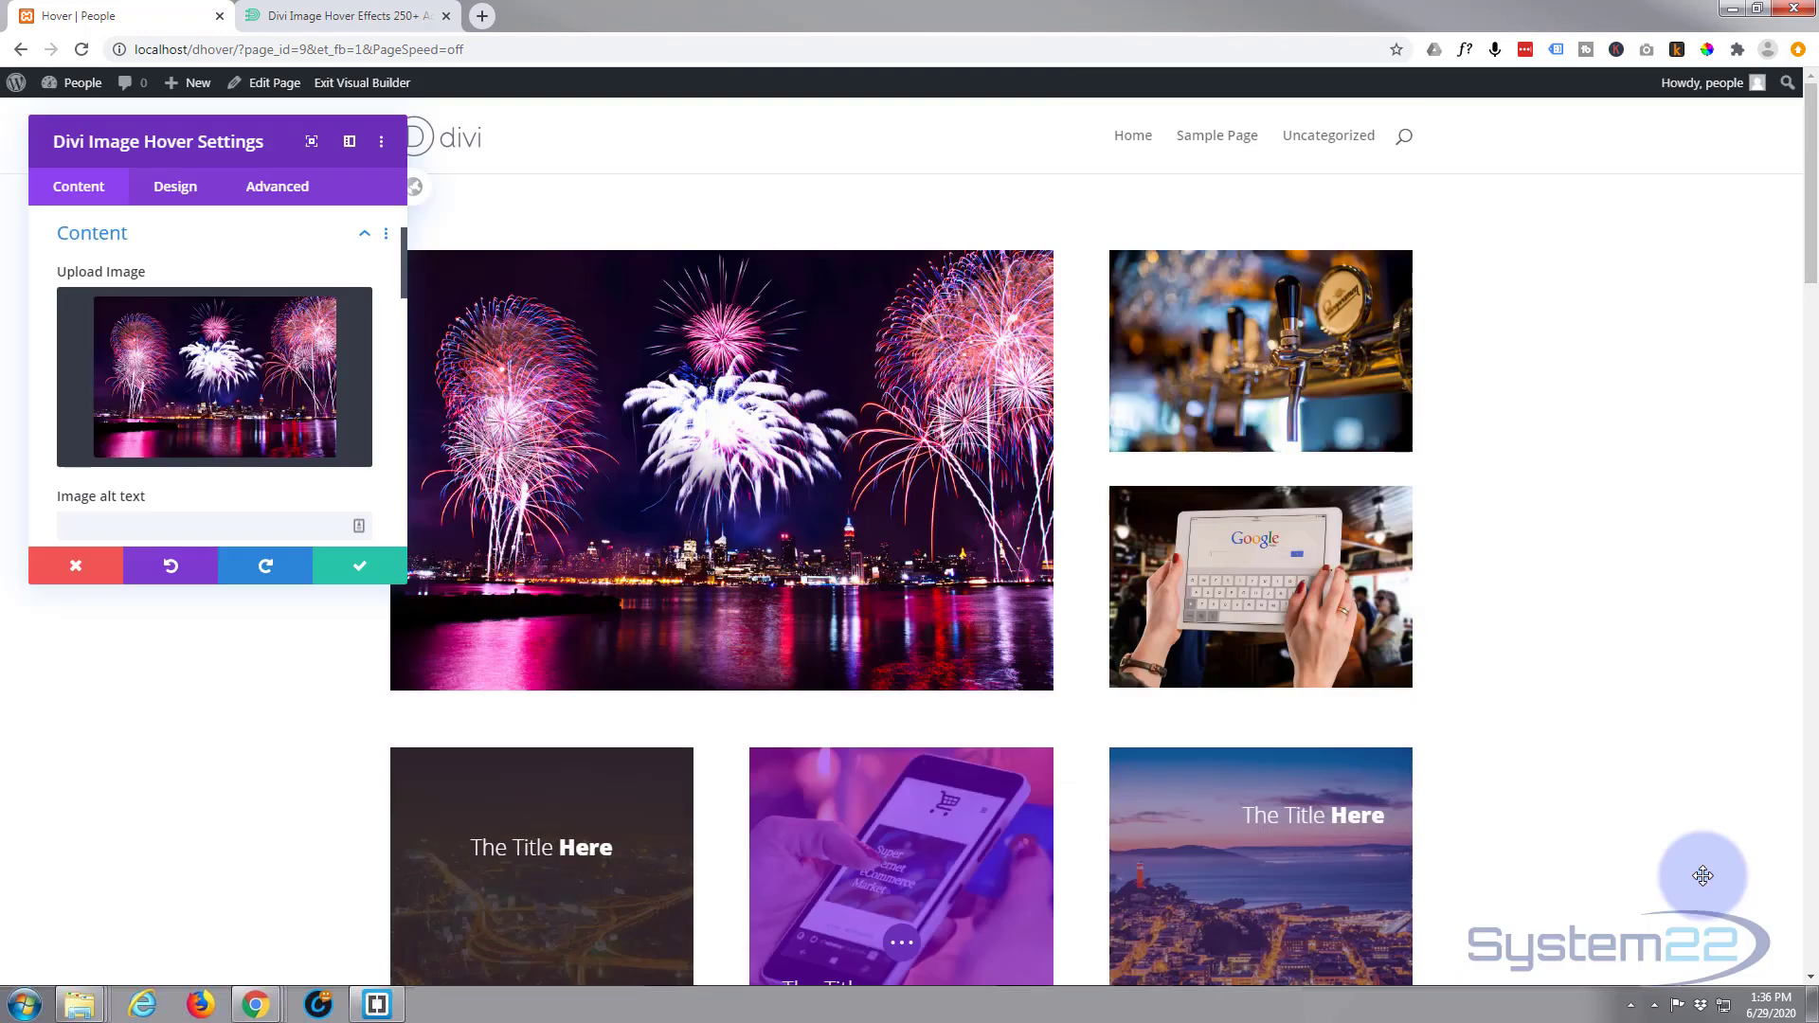
- Check the Hover Effect Style choices and keep it on Default
scroll(148, 470, "up", 1)
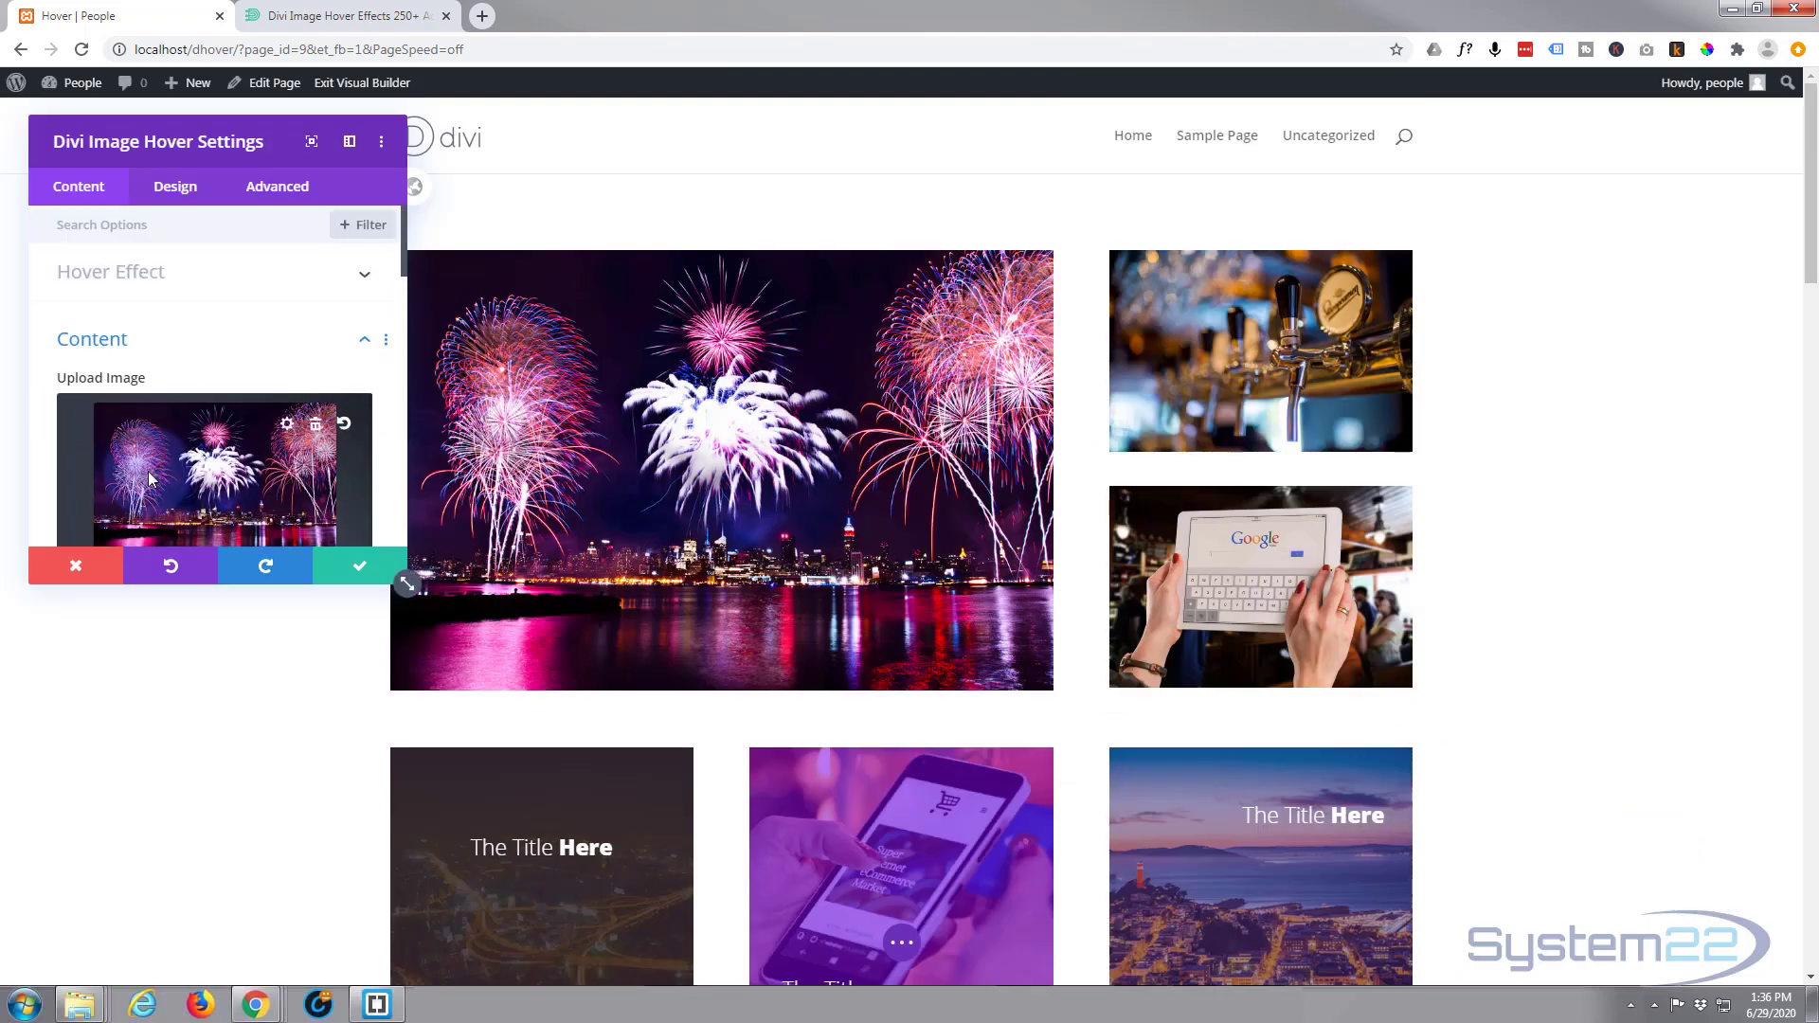
left_click(194, 276)
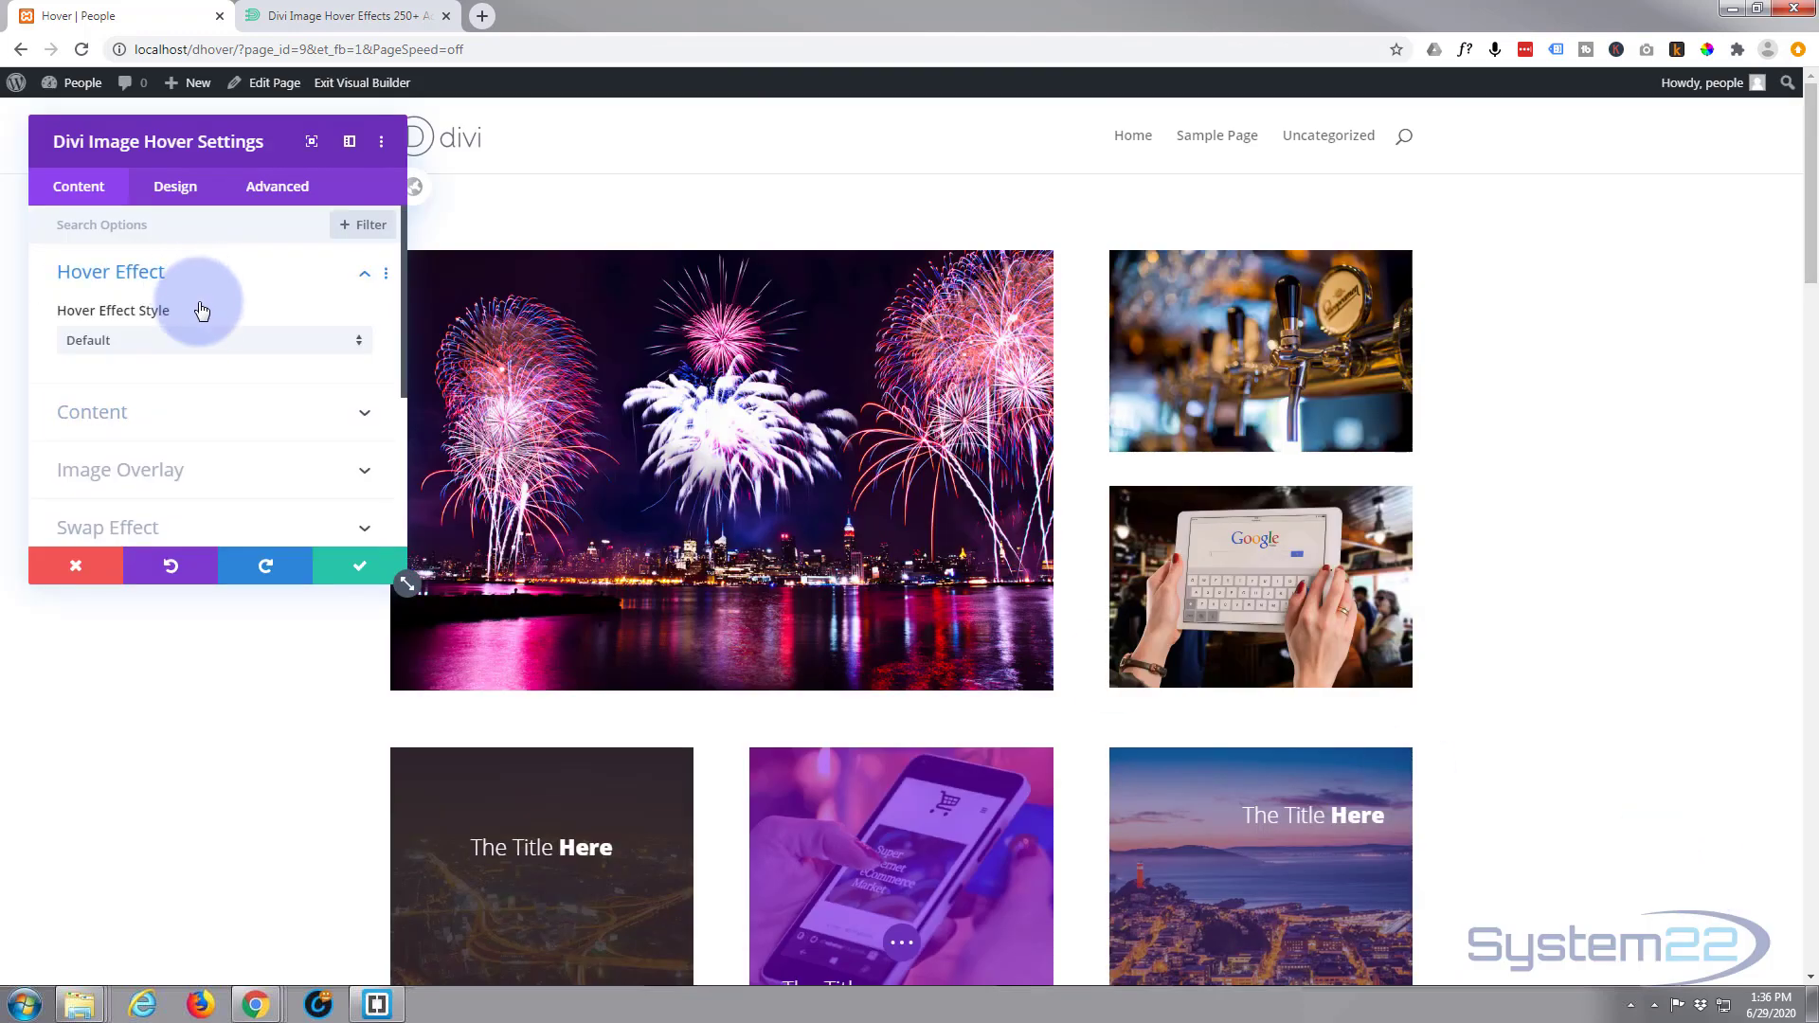
left_click(202, 353)
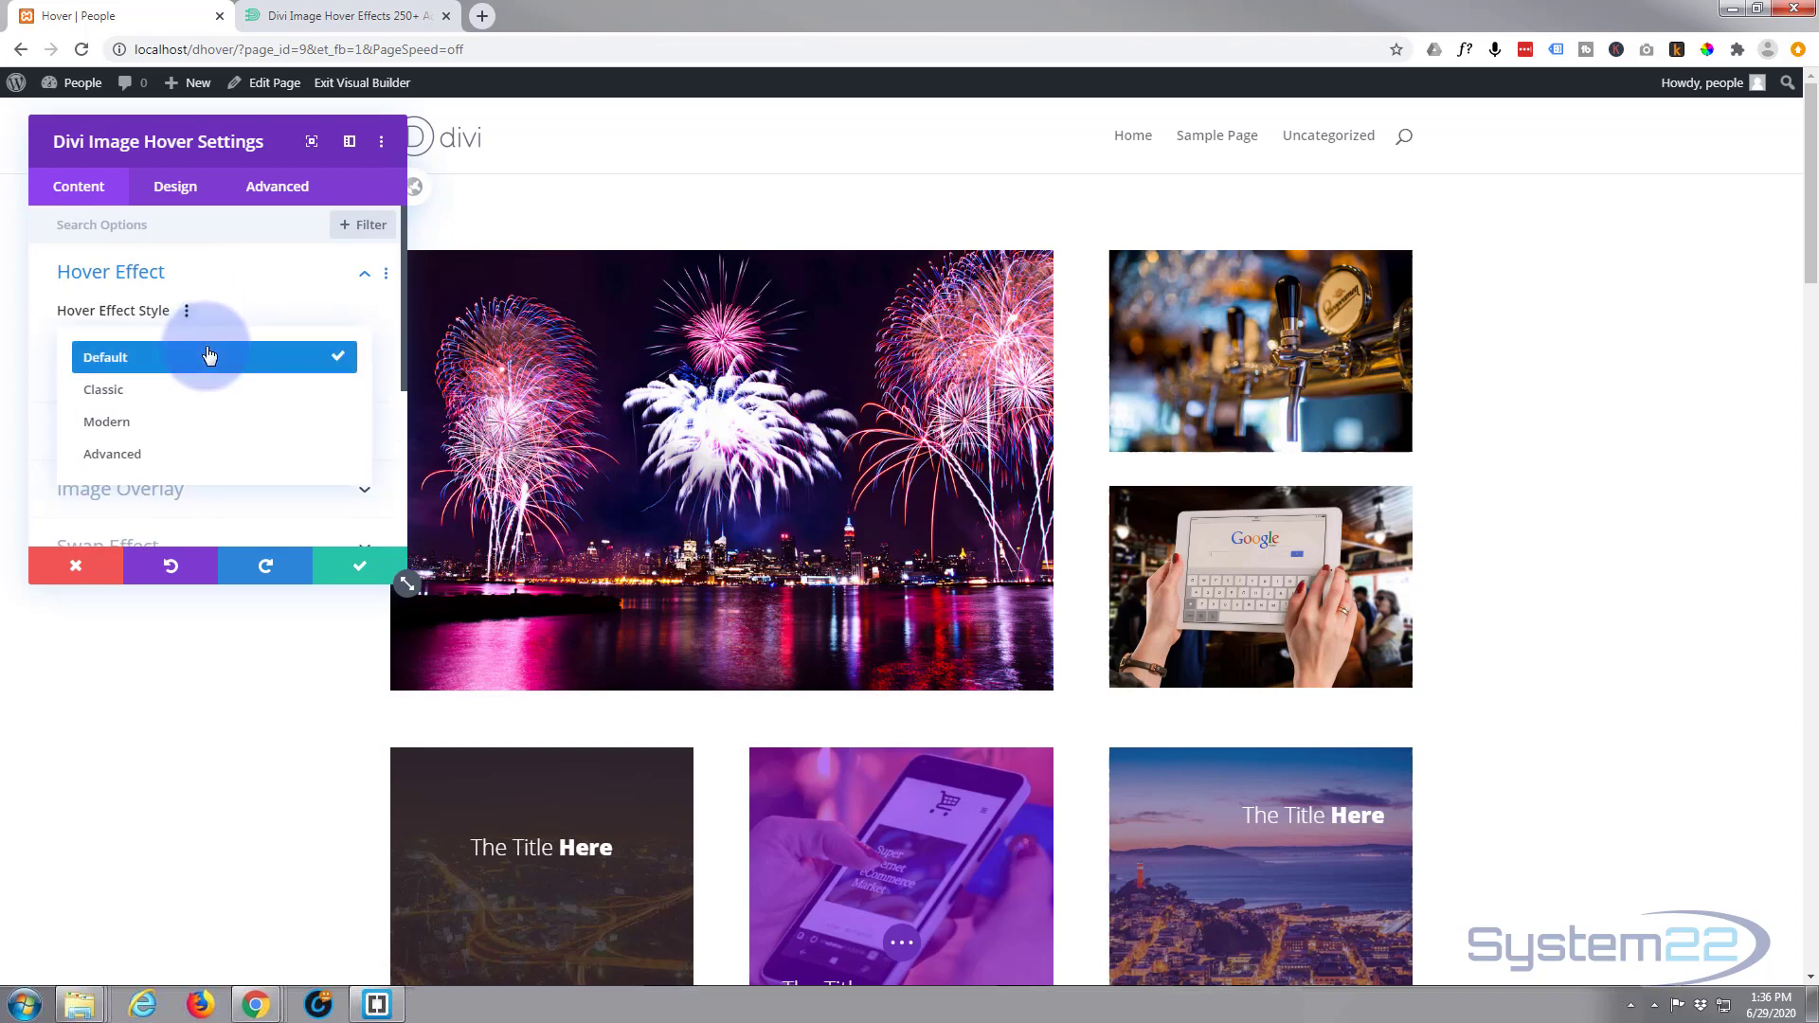
left_click(210, 358)
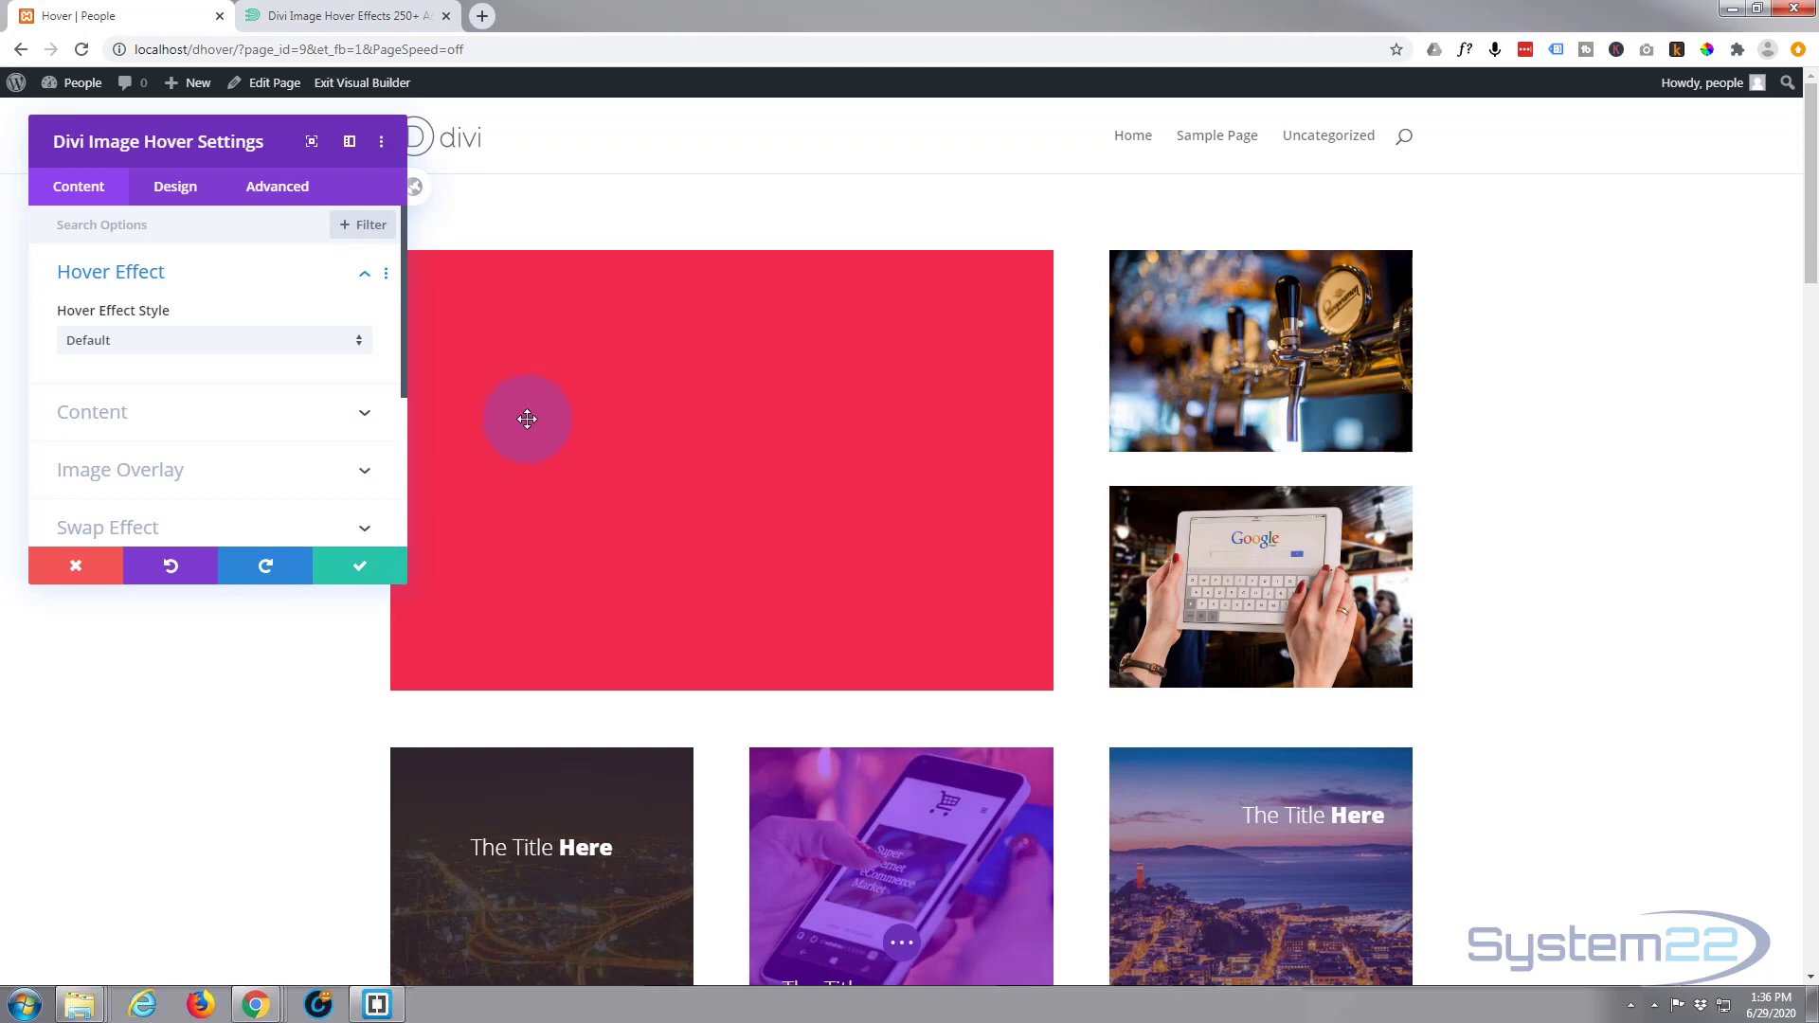
- Enter 'This', 'Title' and 'Heading' as the Title Prefix, Infix and Suffix
left_click(180, 412)
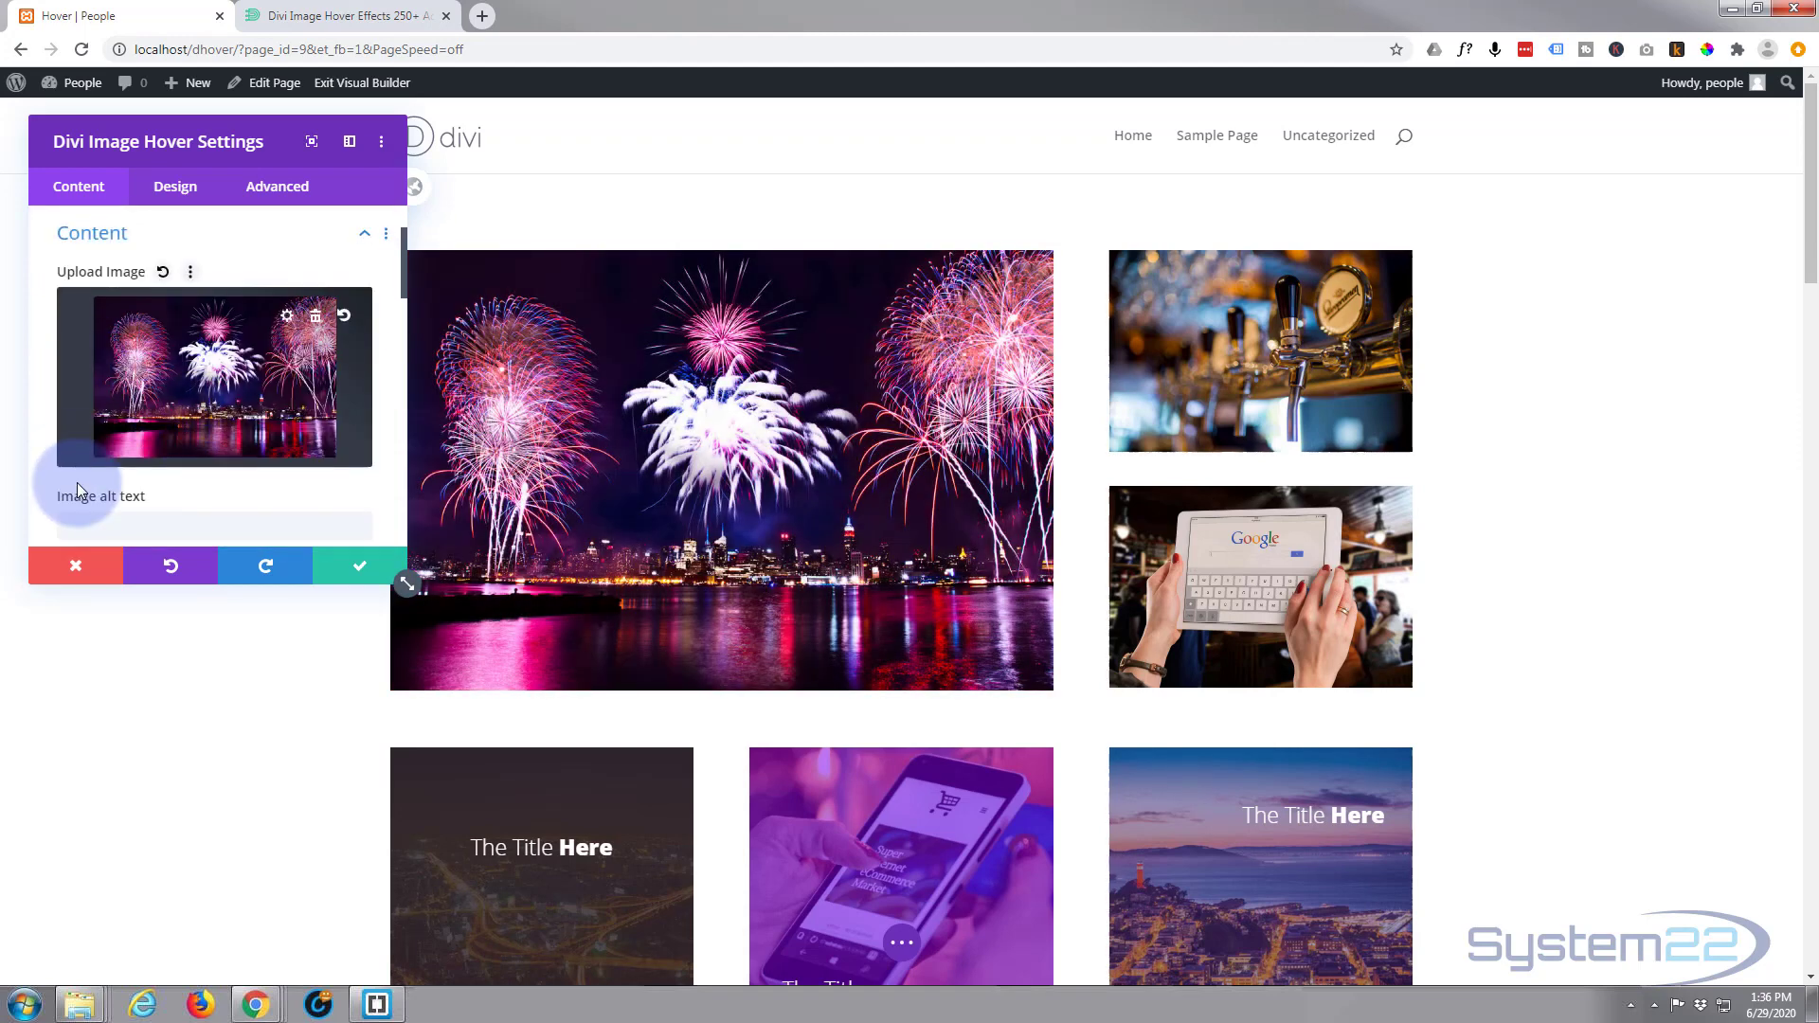
scroll(76, 482, "down", 3)
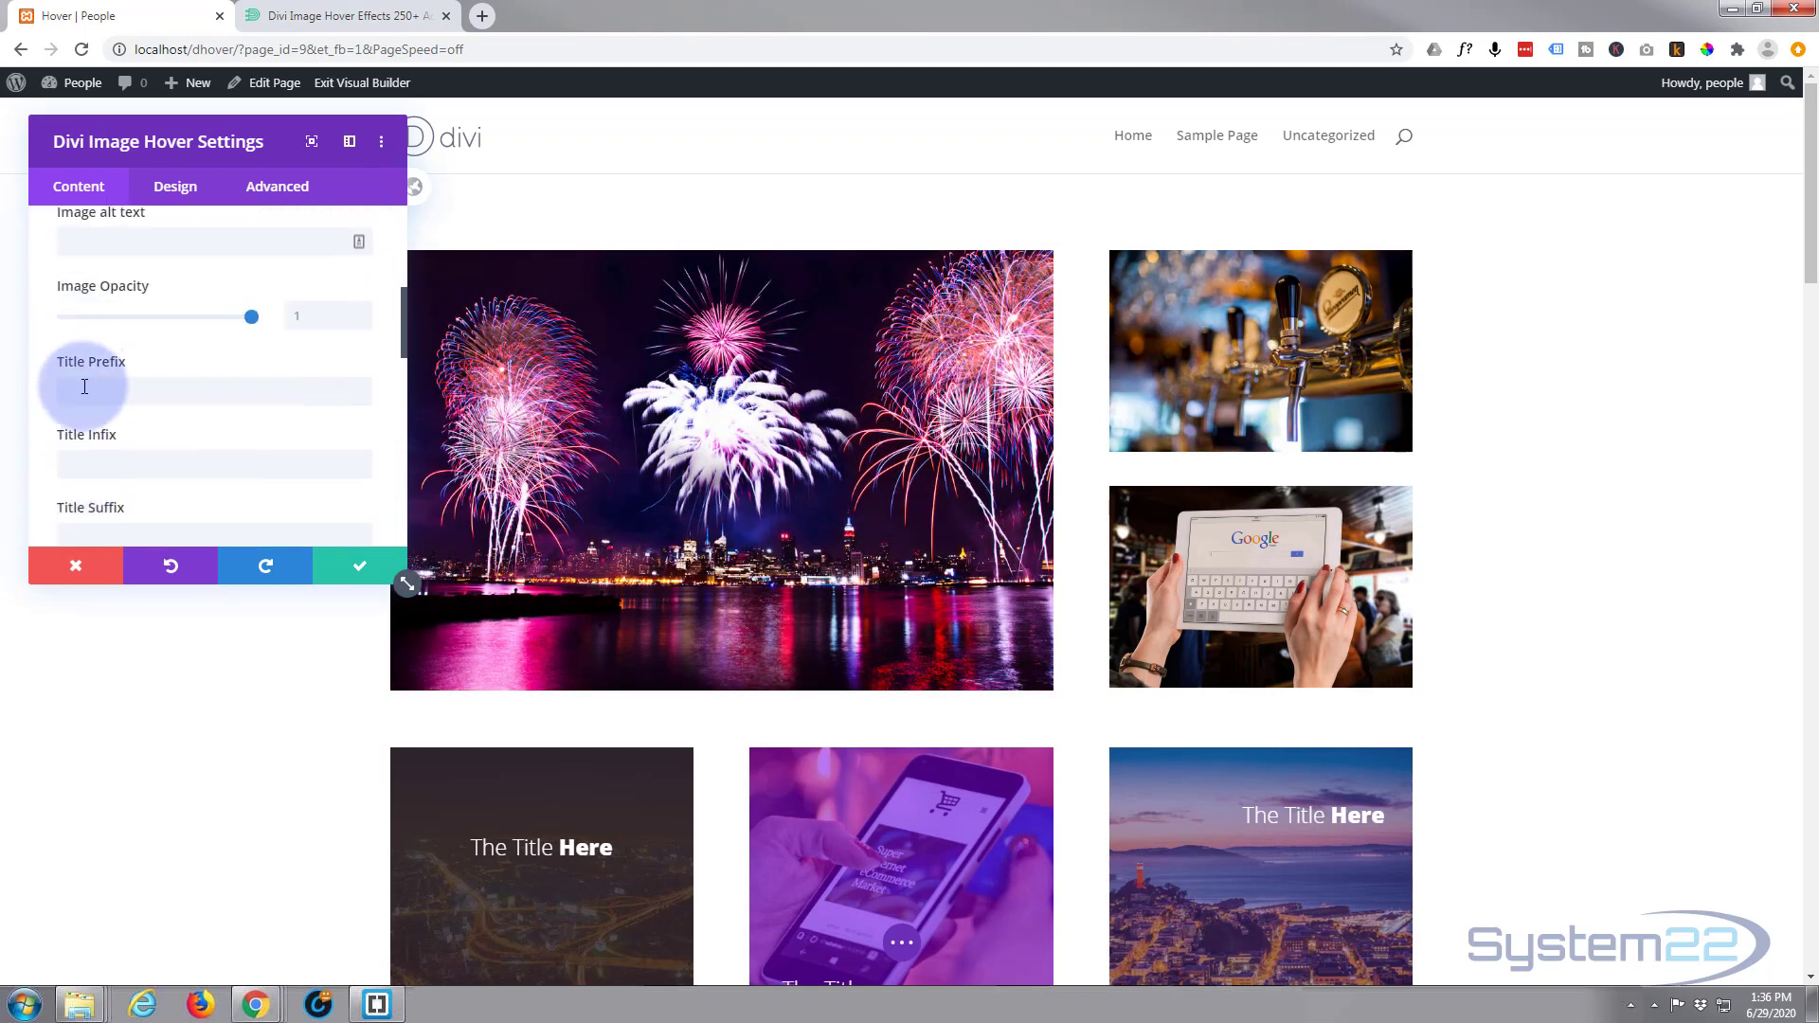
left_click(85, 387)
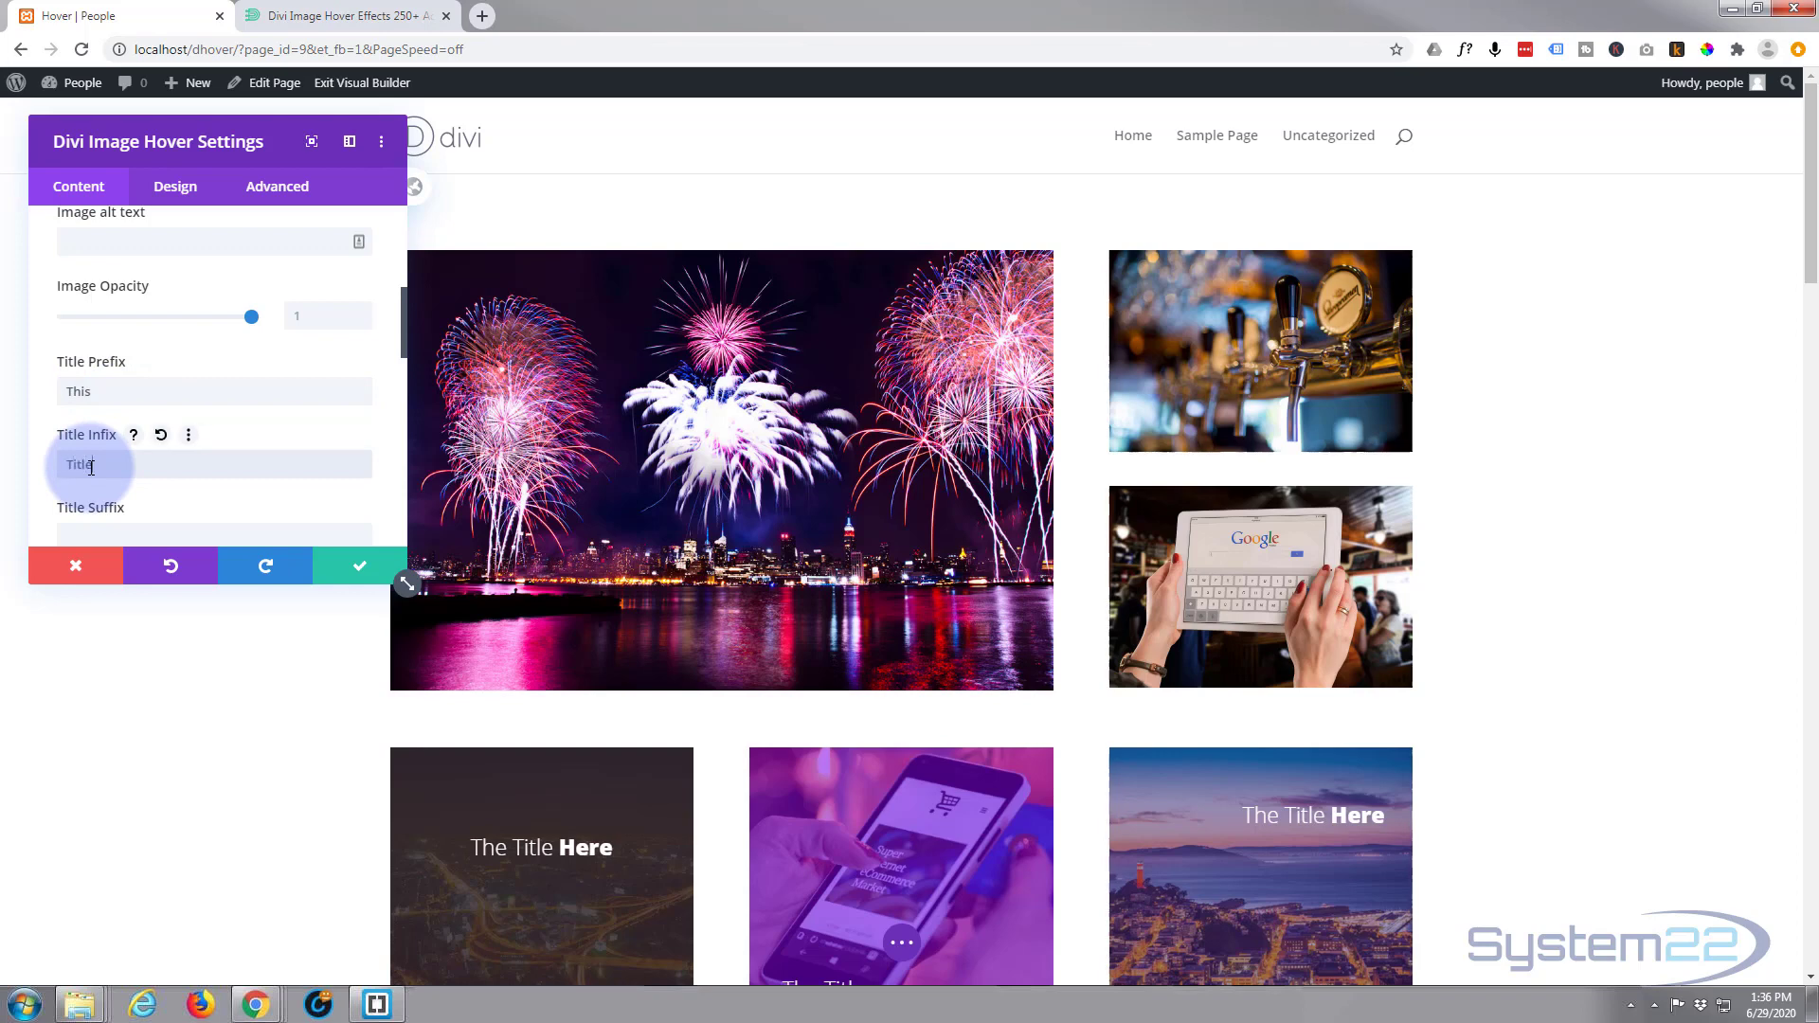
scroll(90, 499, "down", 1)
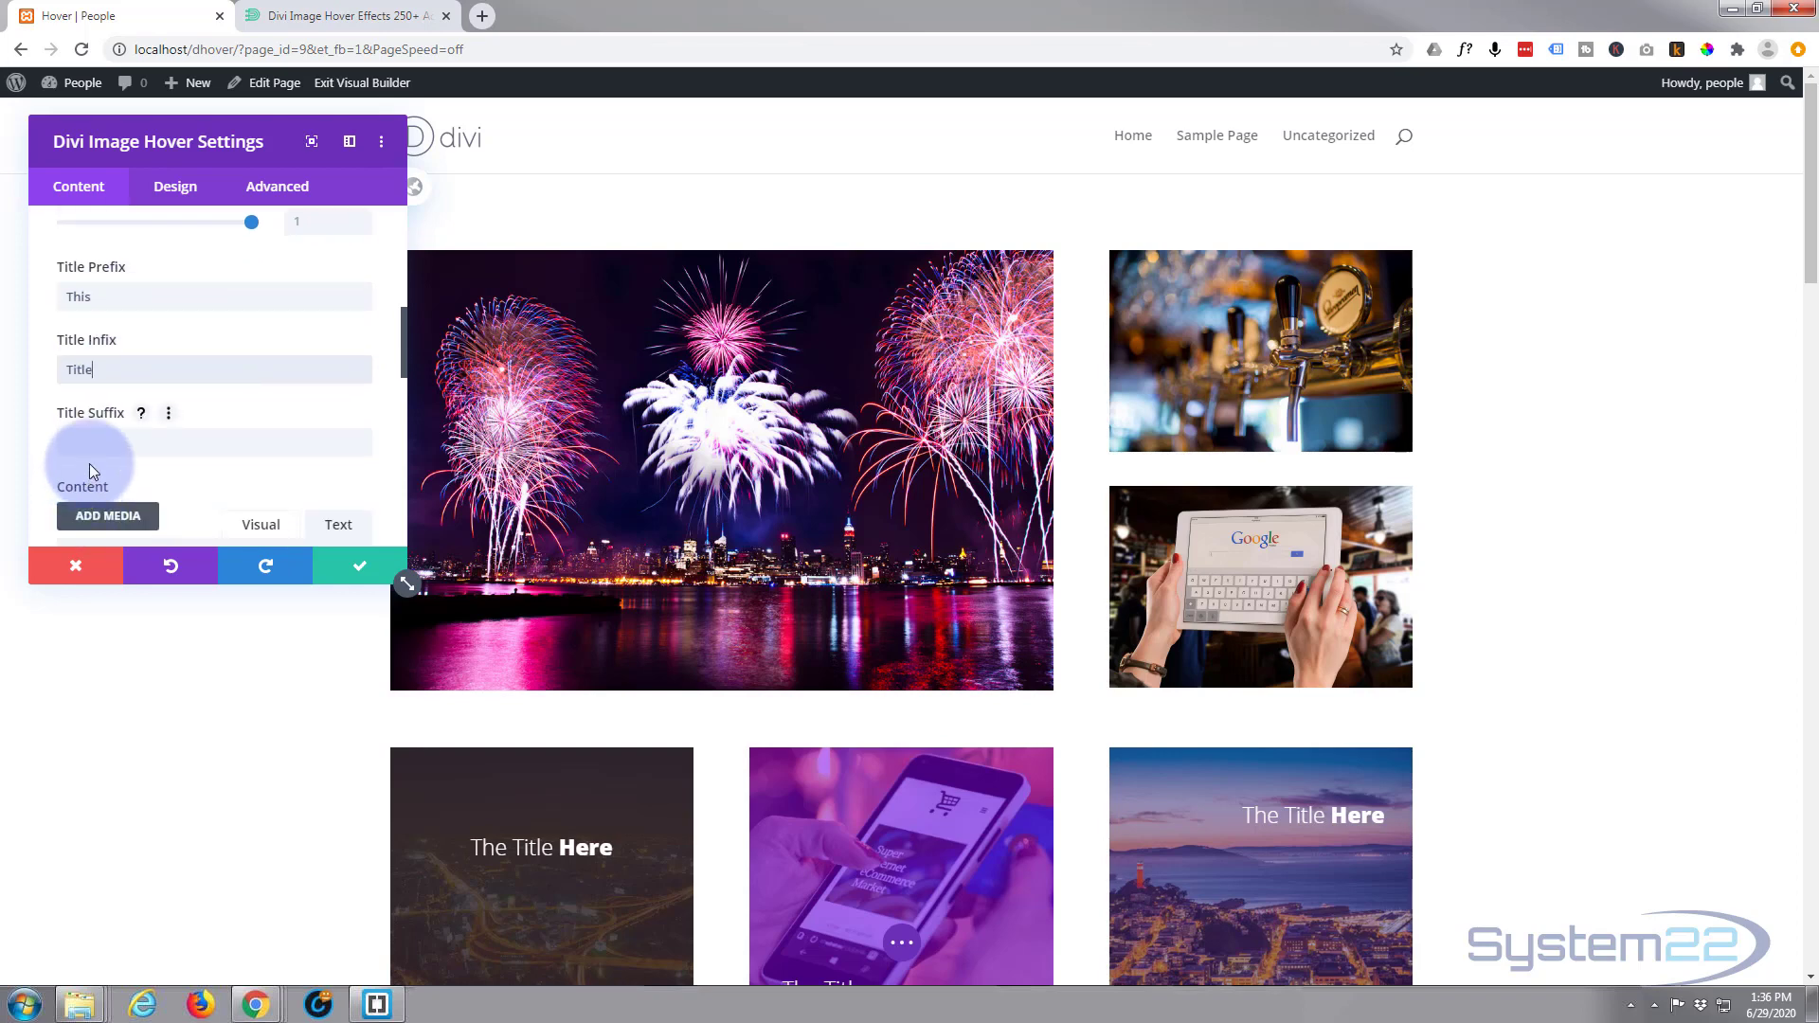
left_click(92, 440)
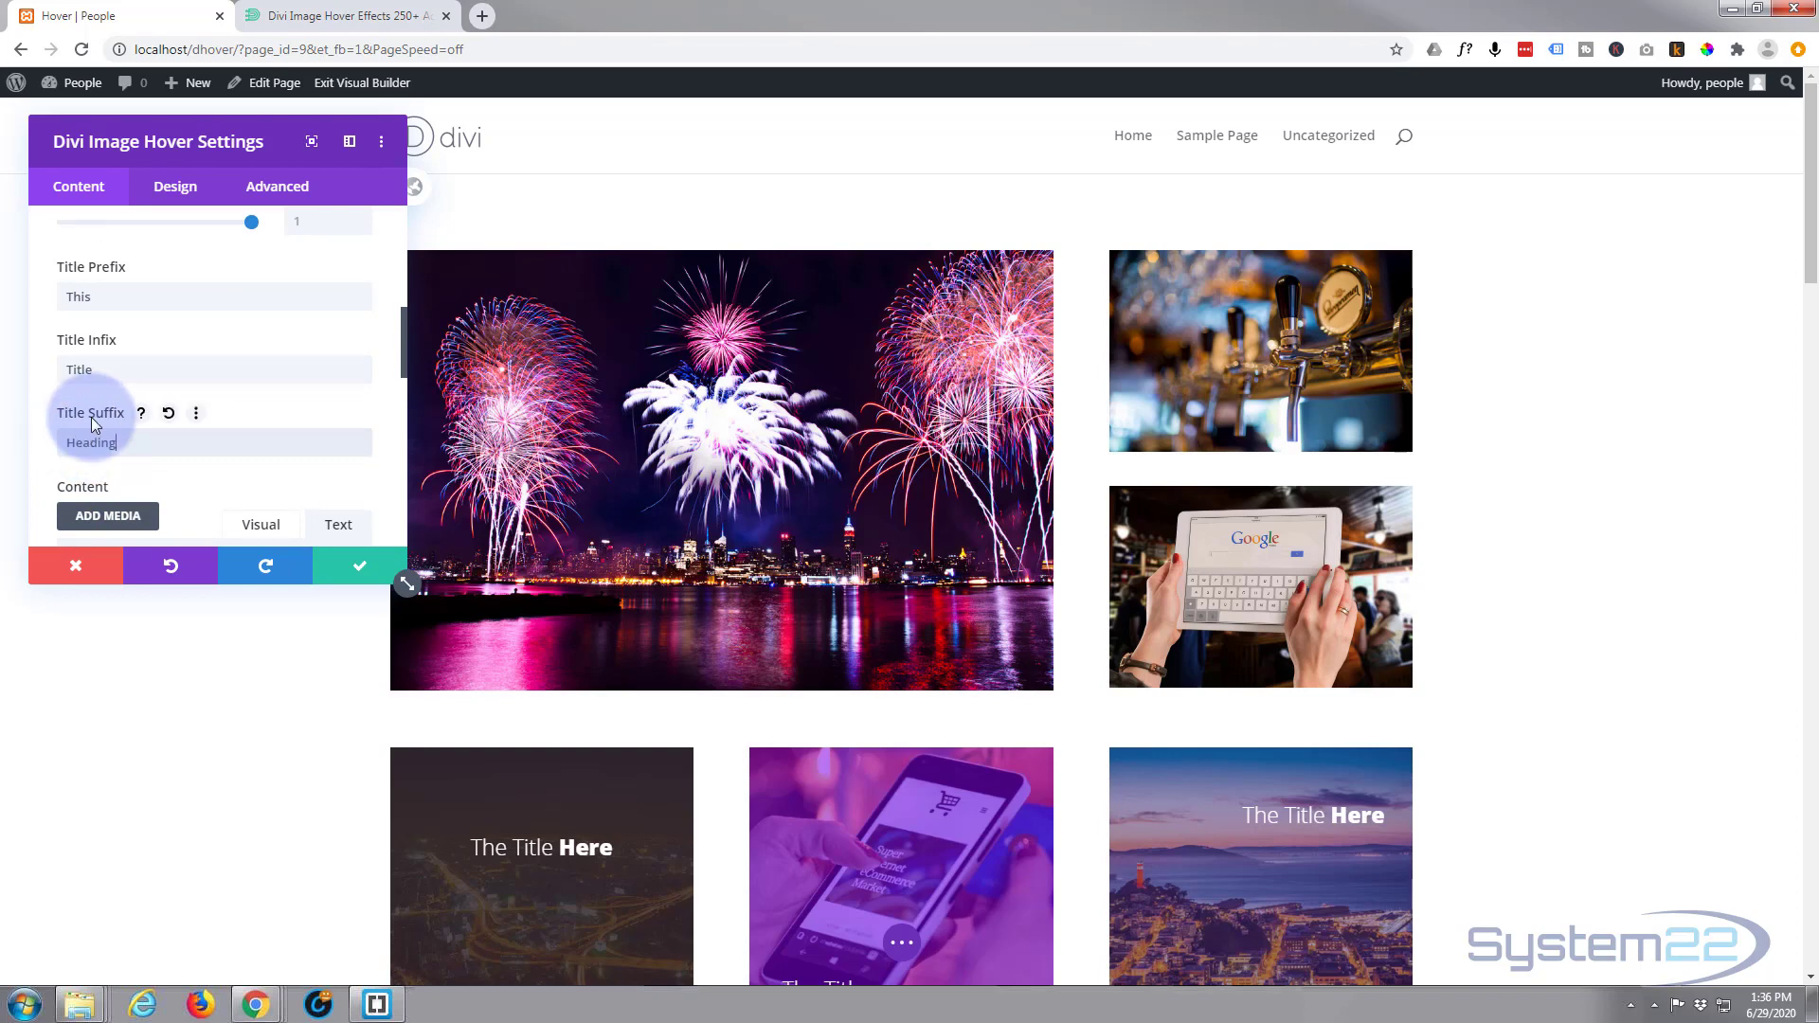
- Paste a Lorem ipsum paragraph into the Content editor as the body text
scroll(99, 413, "down", 2)
scroll(98, 413, "down", 1)
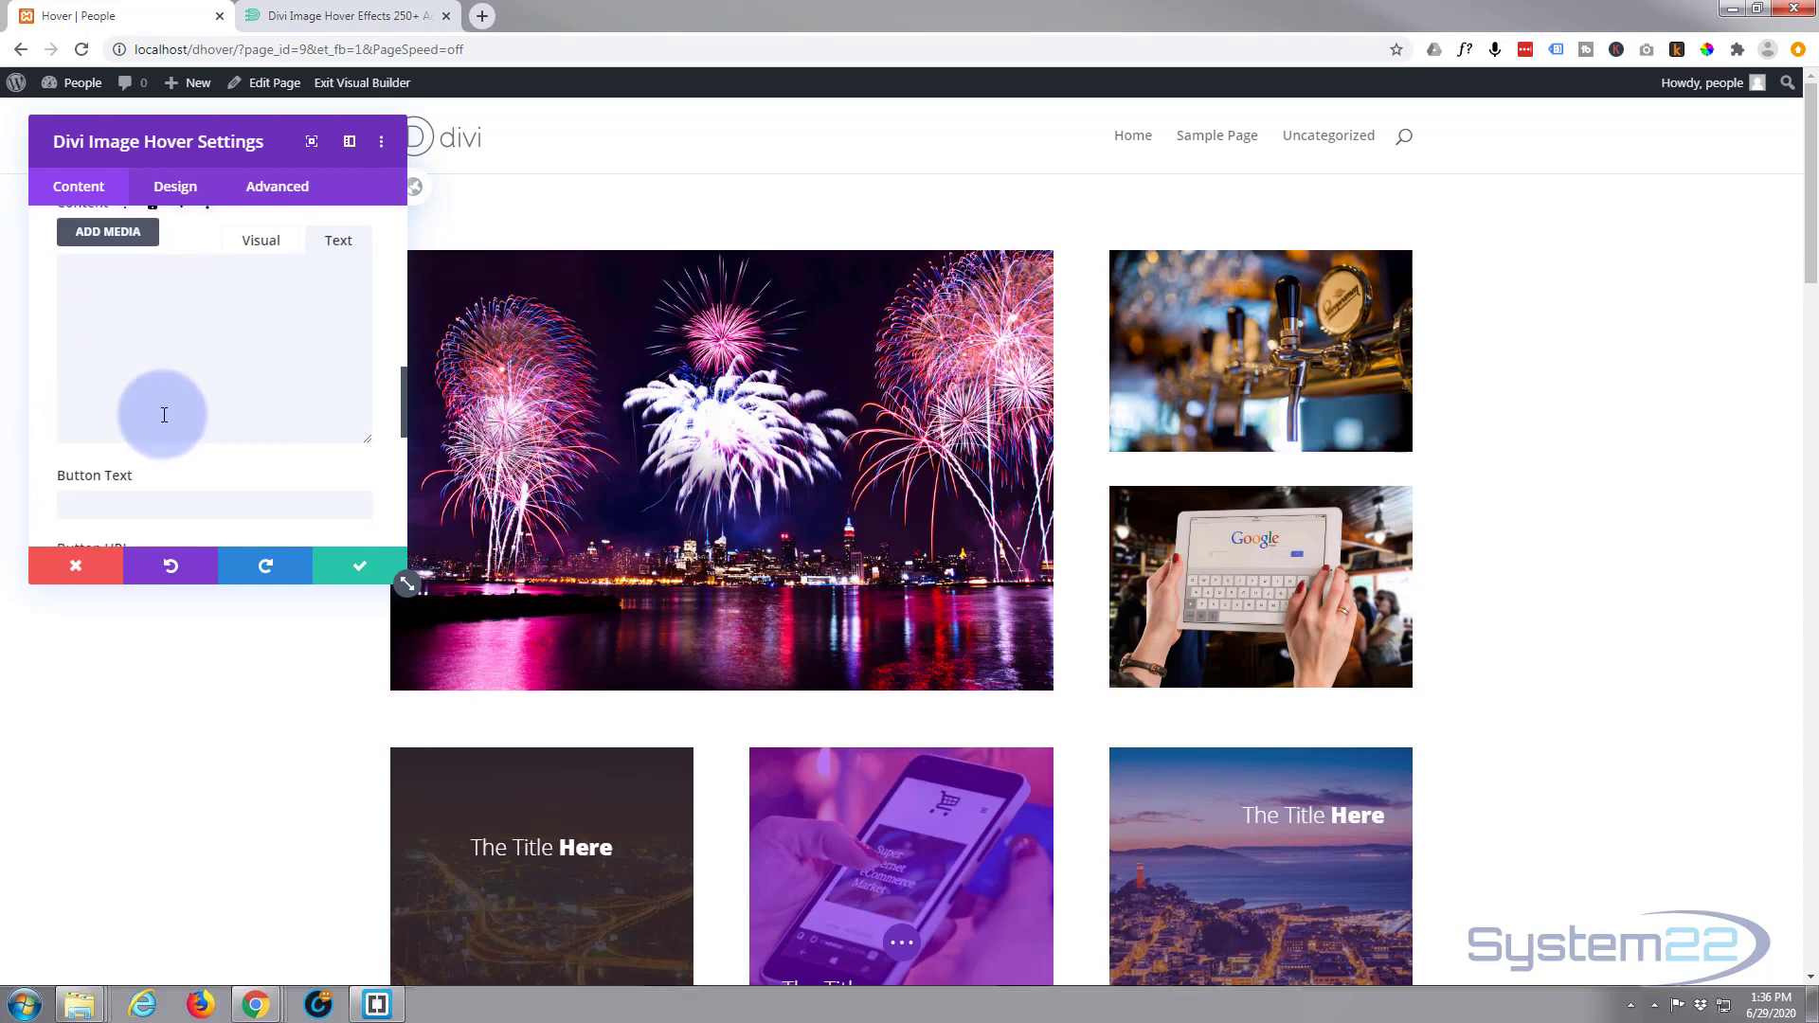
mouse_move(760, 503)
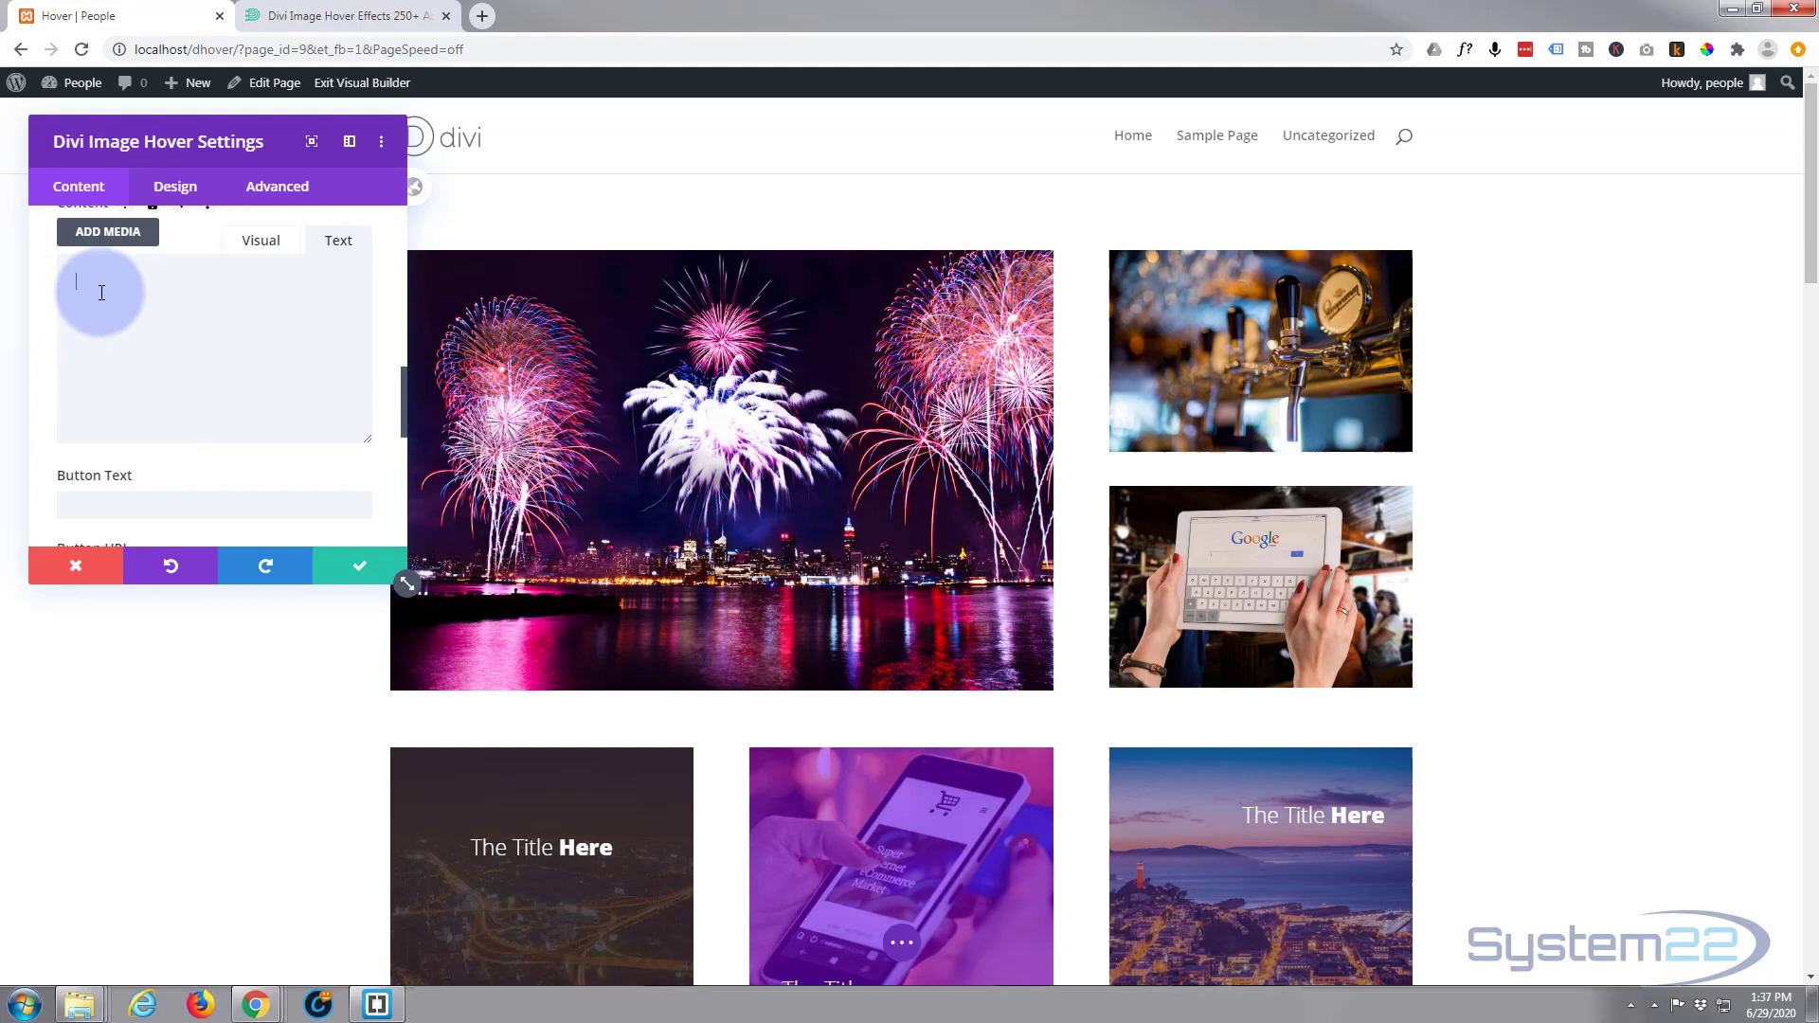
type("Lorem ipsum dolor sit amet, consectetur adipiscing elit. Maecenas at scelerisque ligula. Maecenas viverra libero sed tempus interdum. Nullam vitae neque quam.")
mouse_move(984, 417)
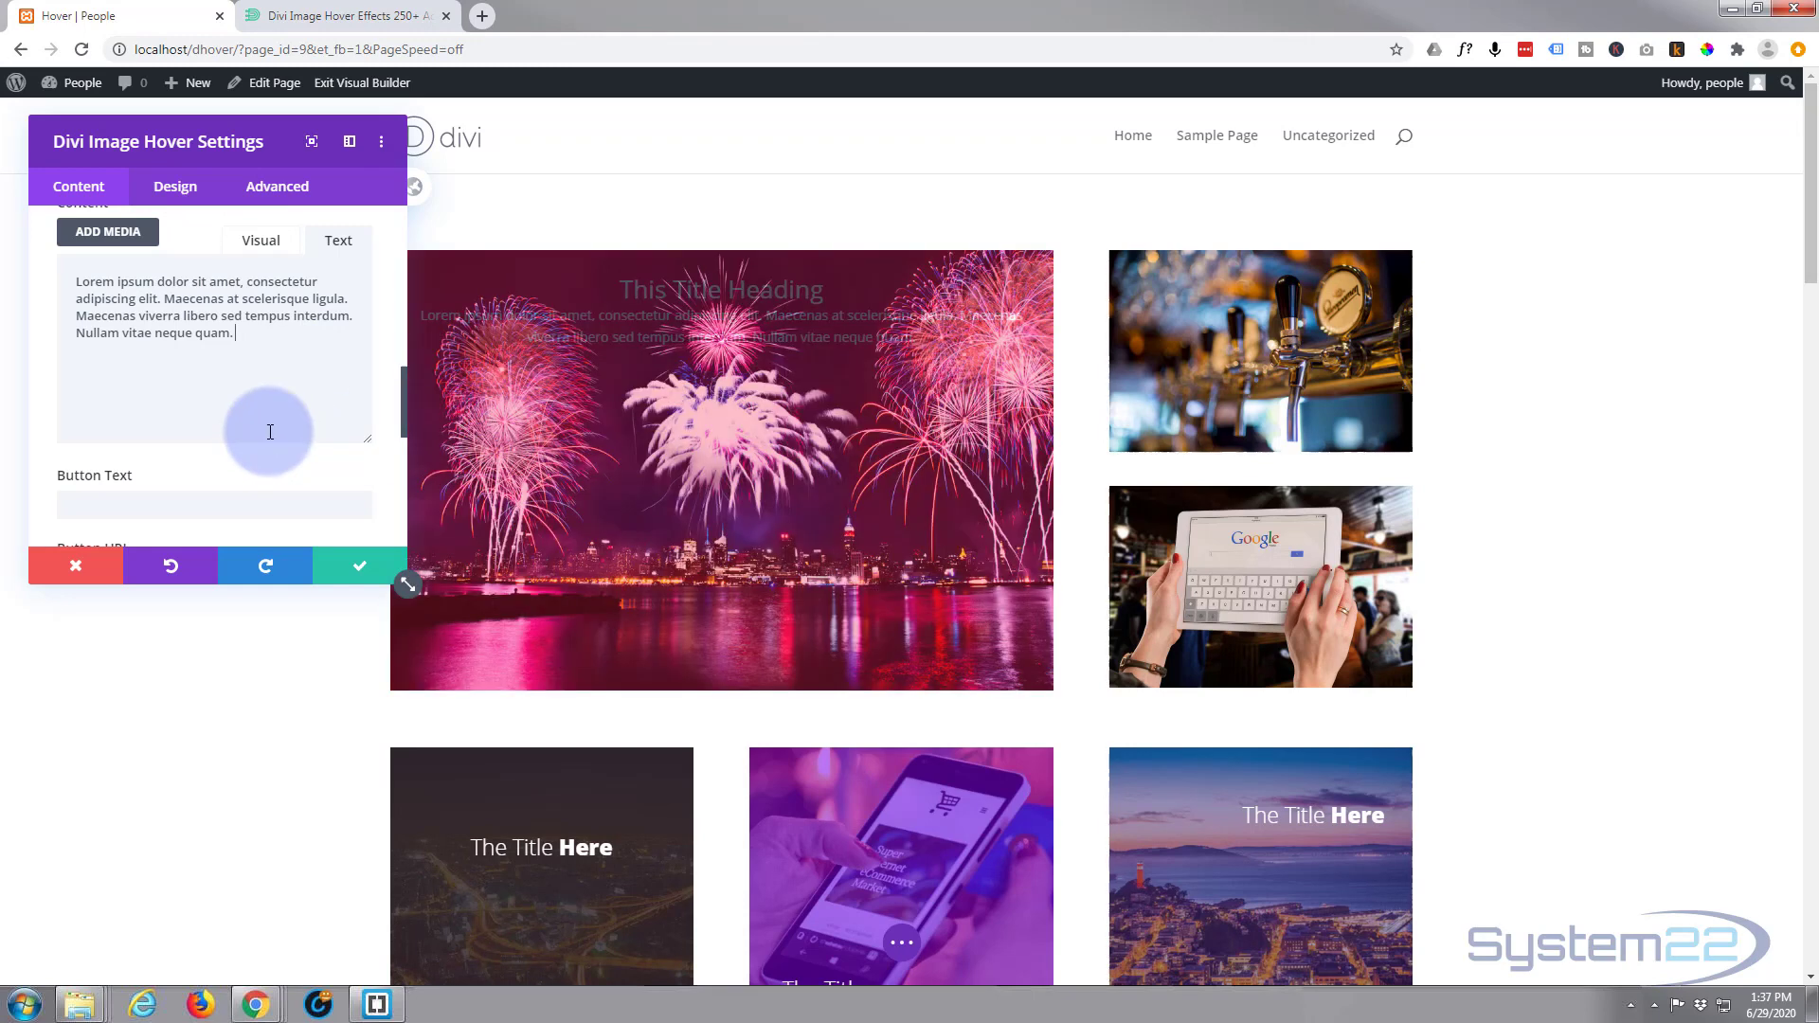
scroll(220, 426, "up", 3)
scroll(220, 423, "up", 5)
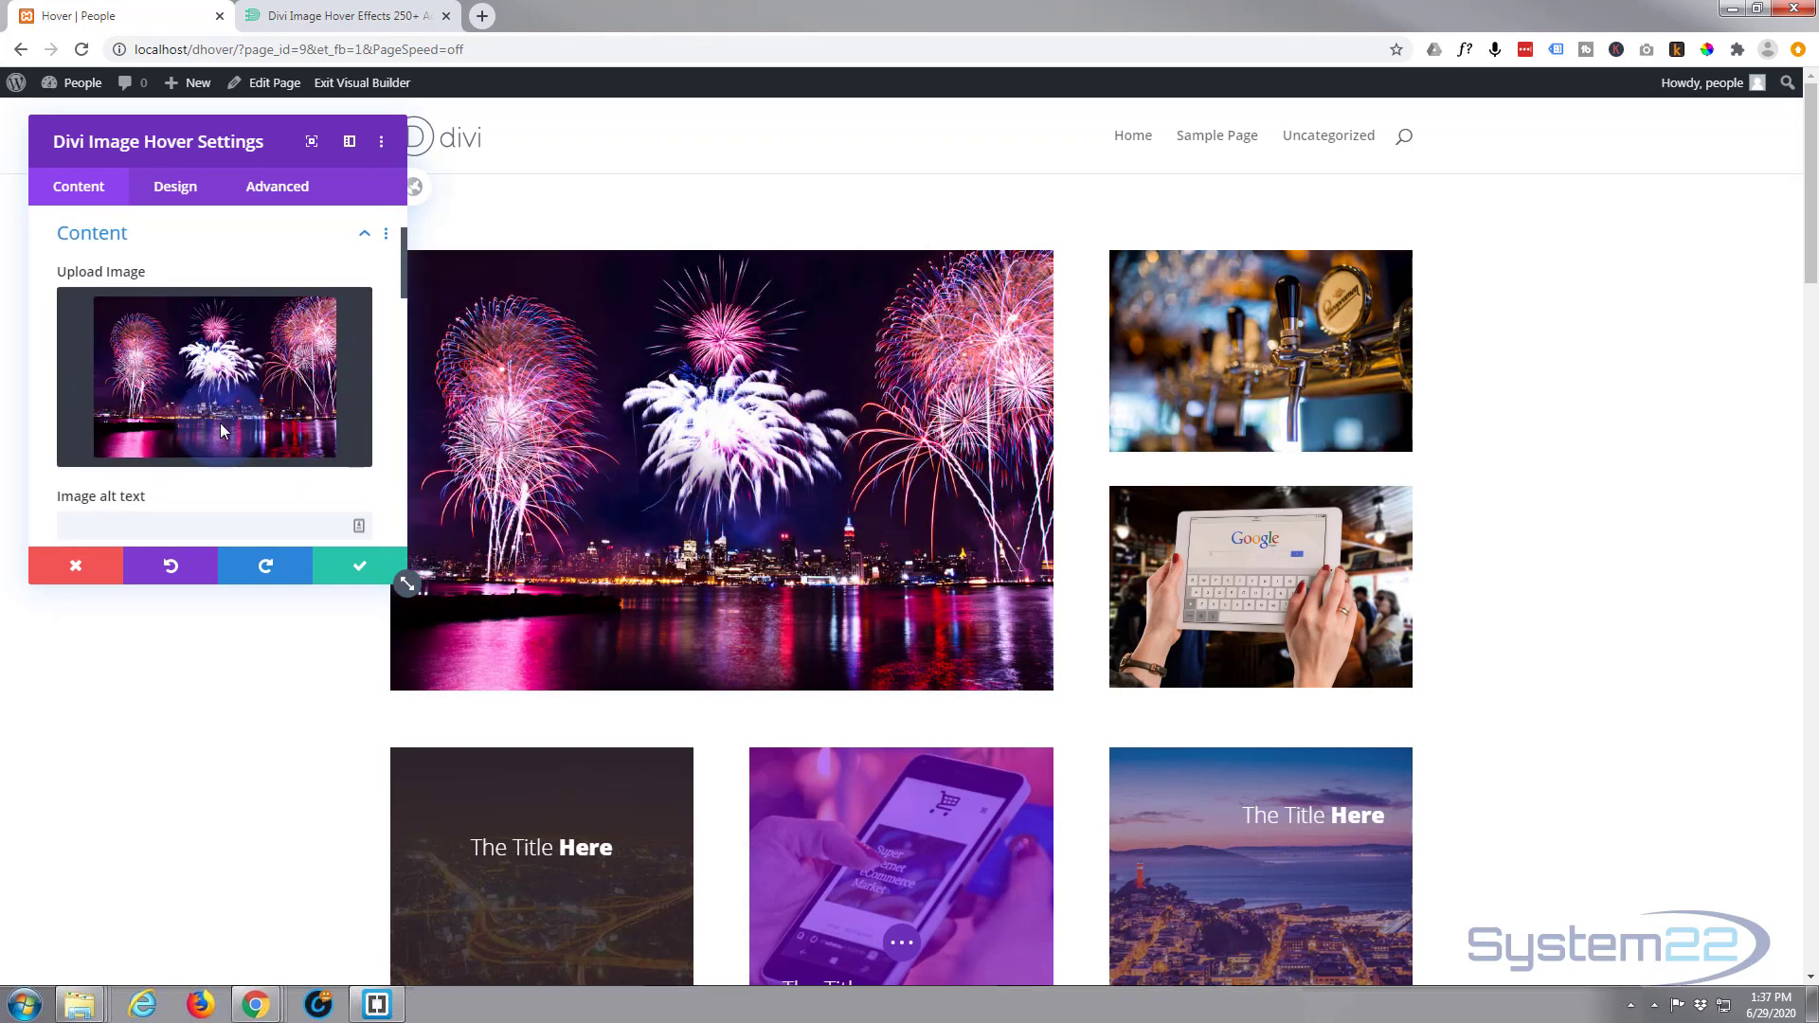
- Set the hover effect to the Classic style with the Zoom Out Right animation
left_click(194, 282)
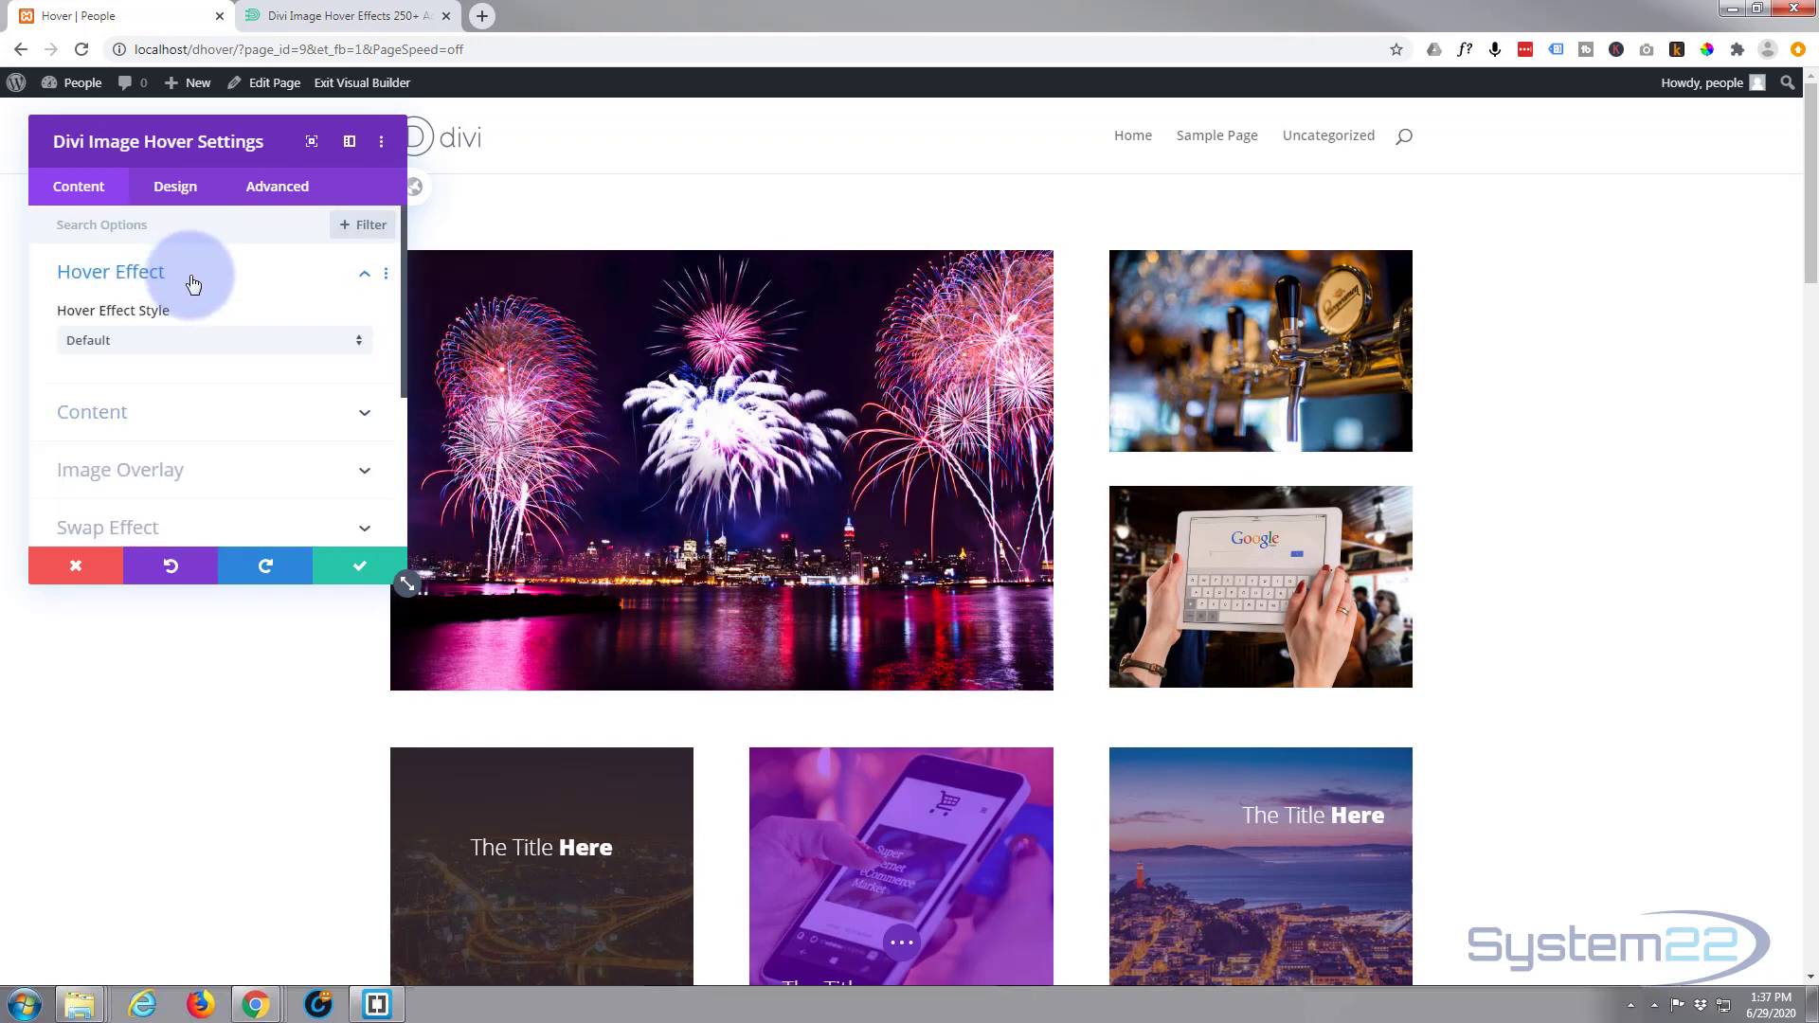
left_click(192, 341)
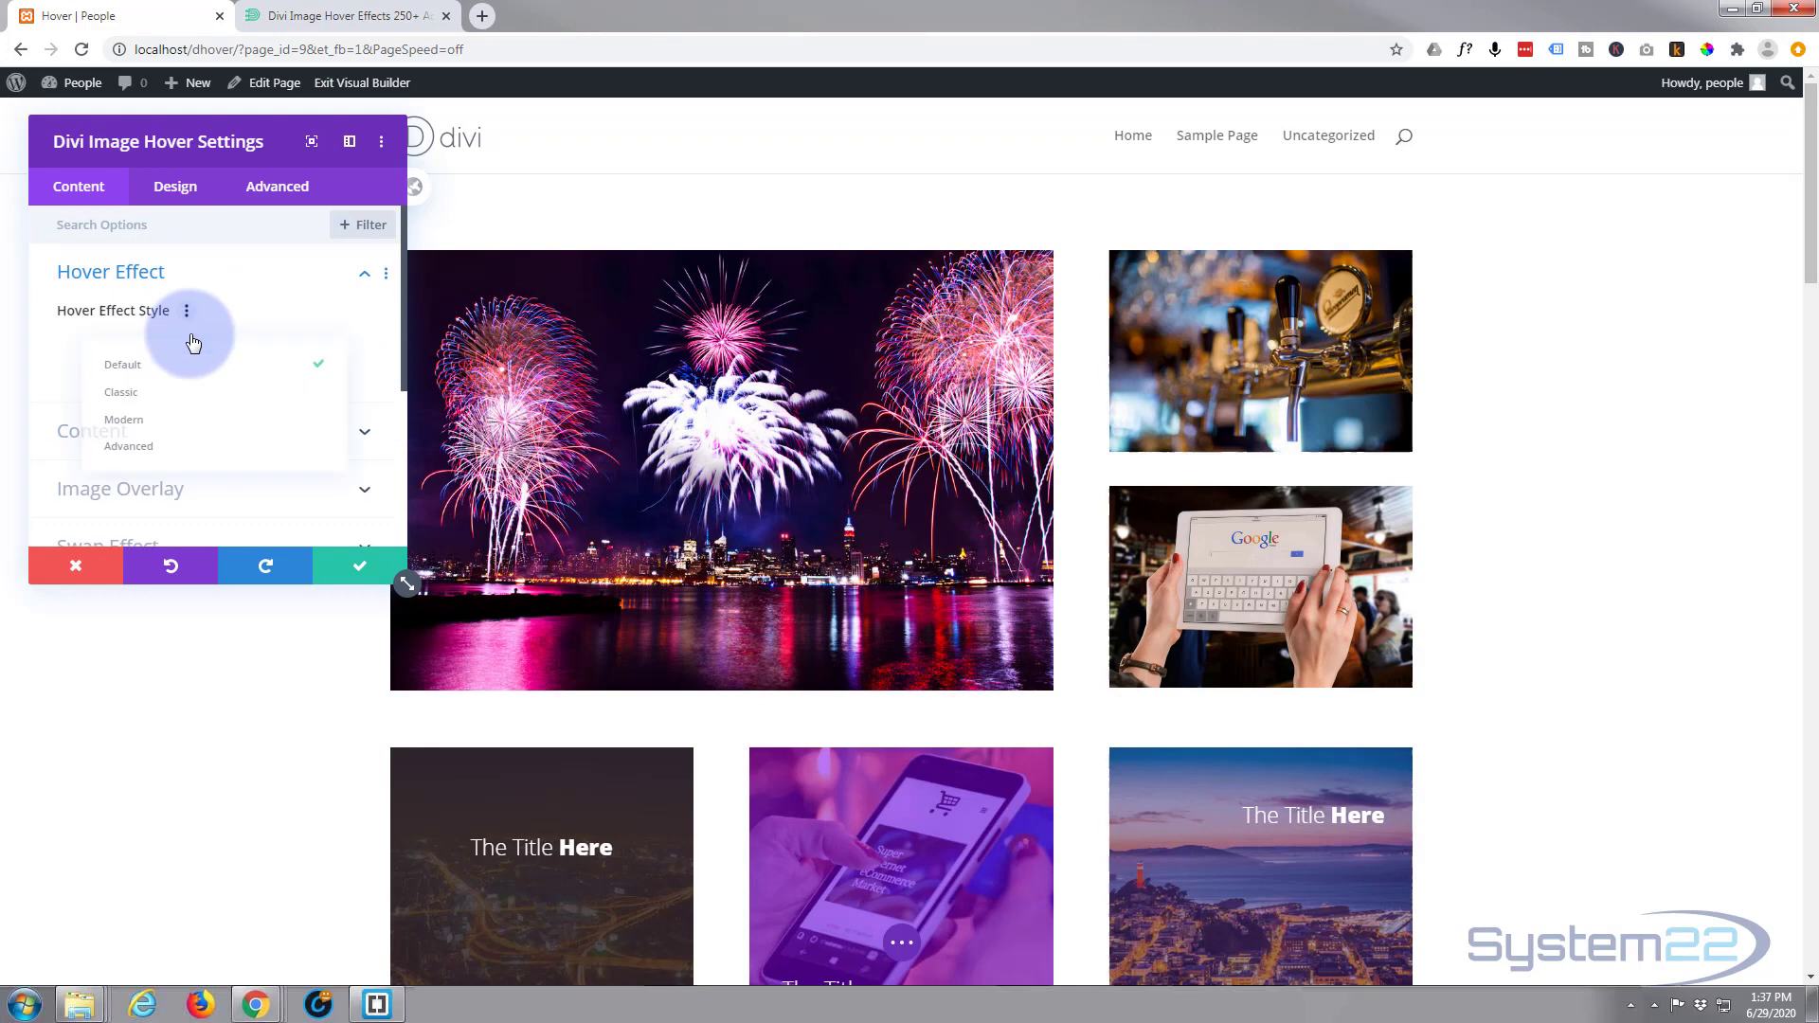
left_click(118, 391)
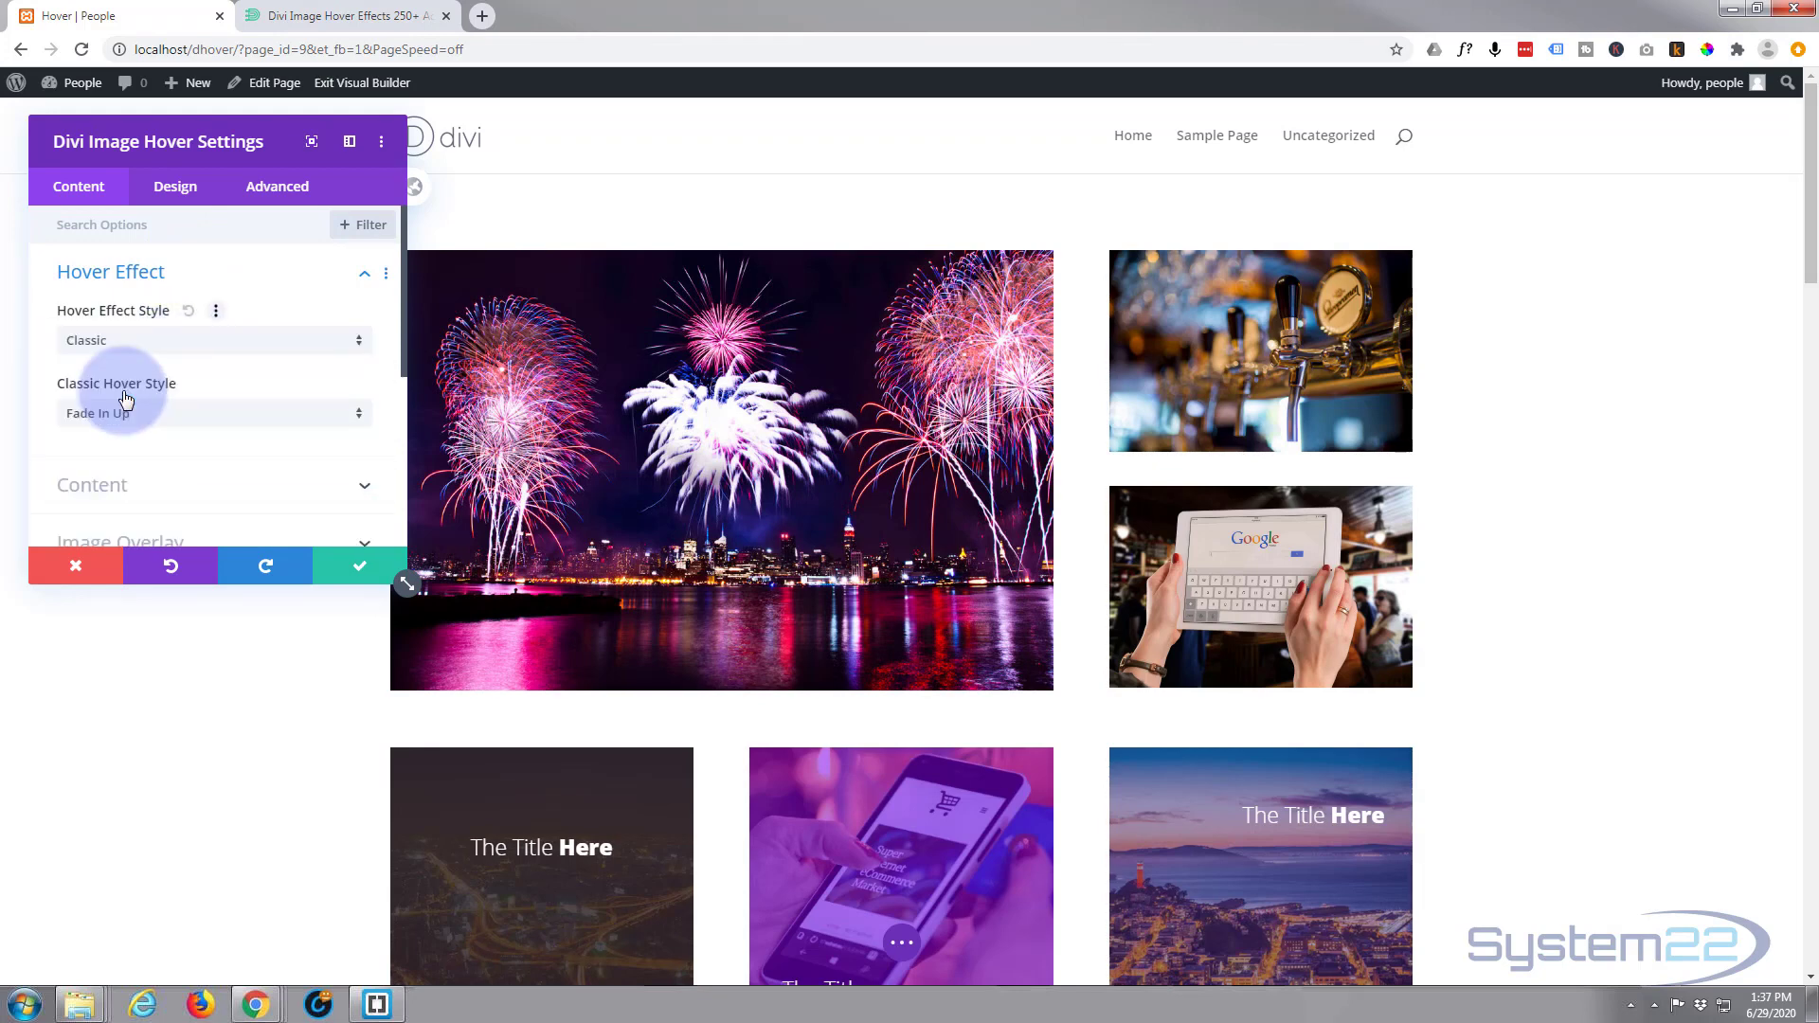
left_click(193, 422)
scroll(223, 594, "down", 12)
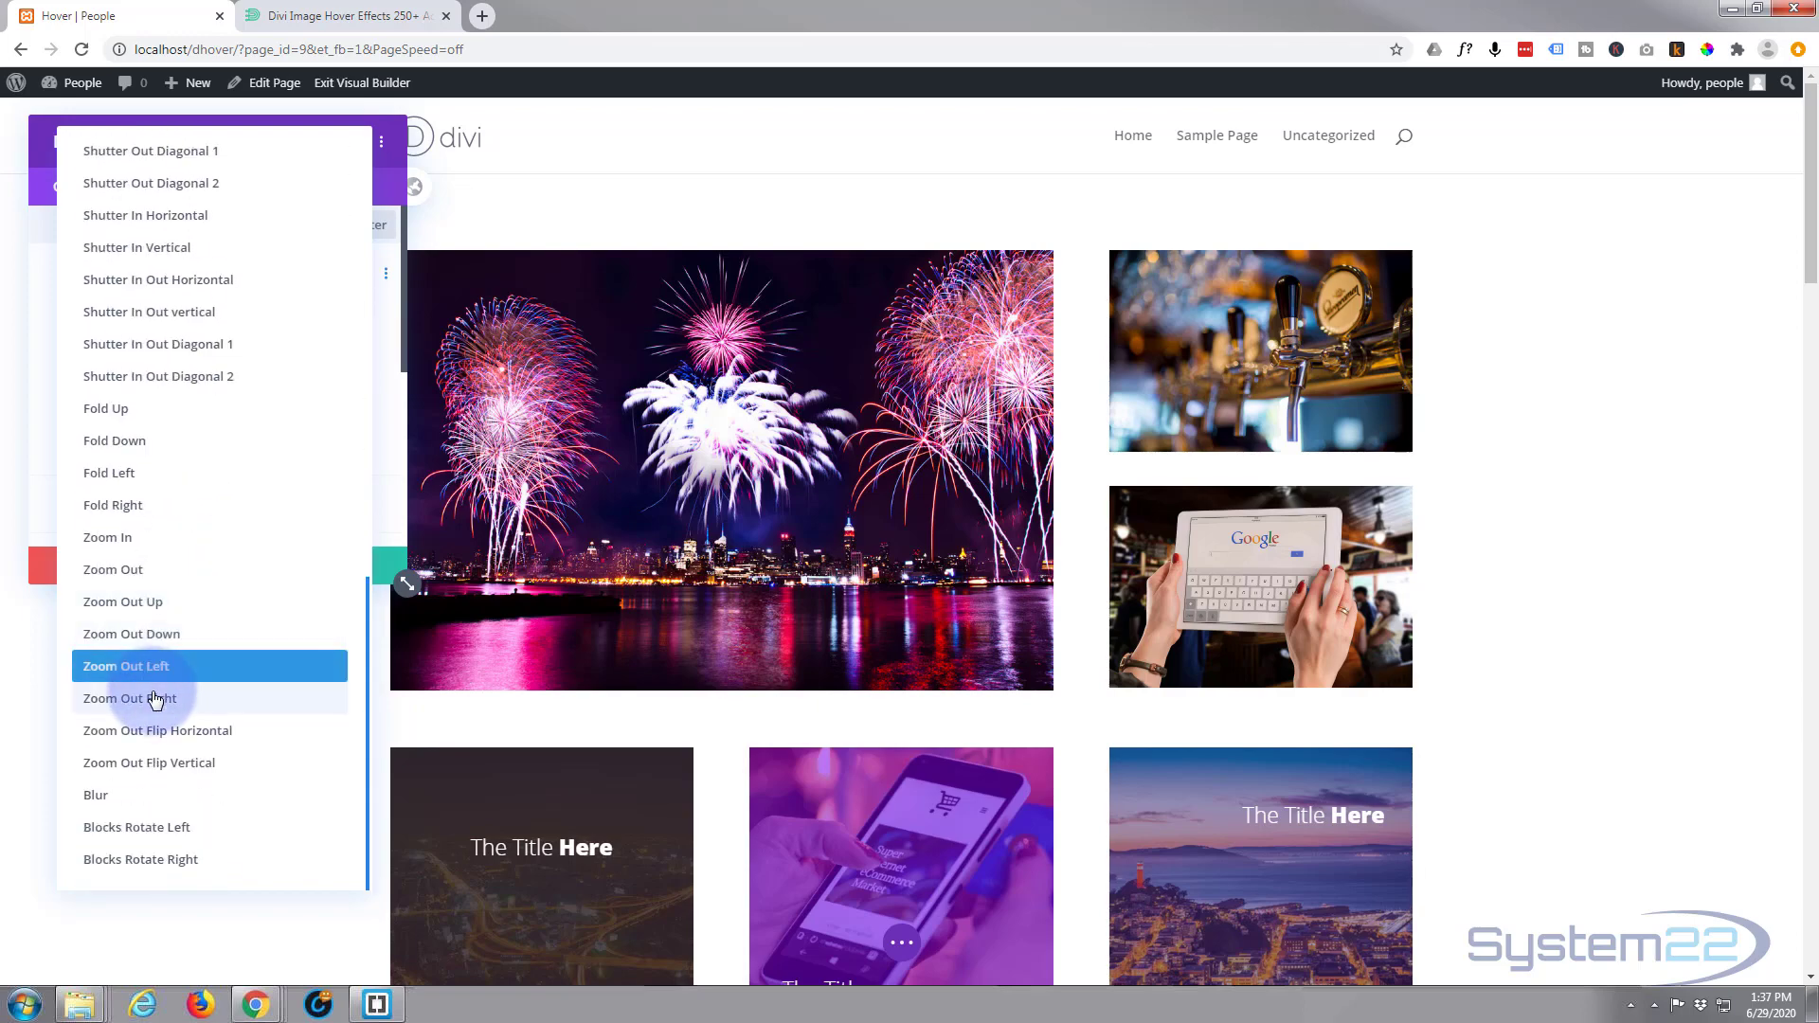
left_click(125, 699)
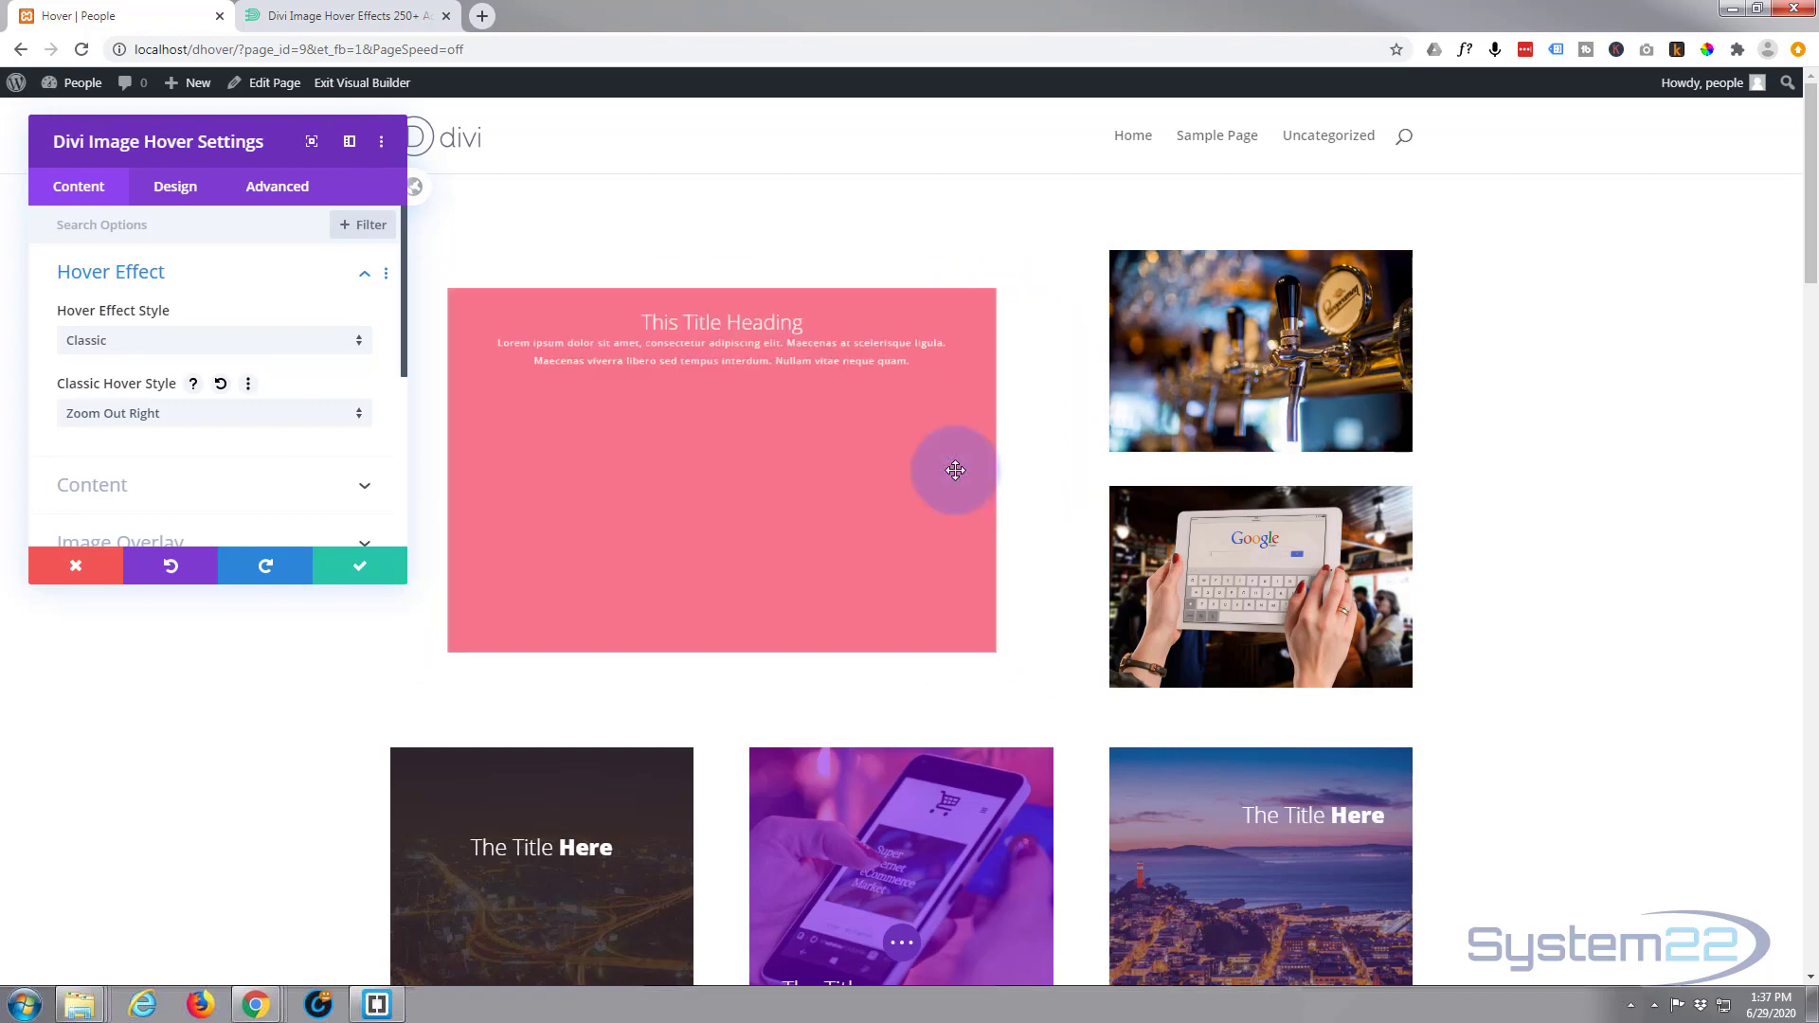
left_click(174, 340)
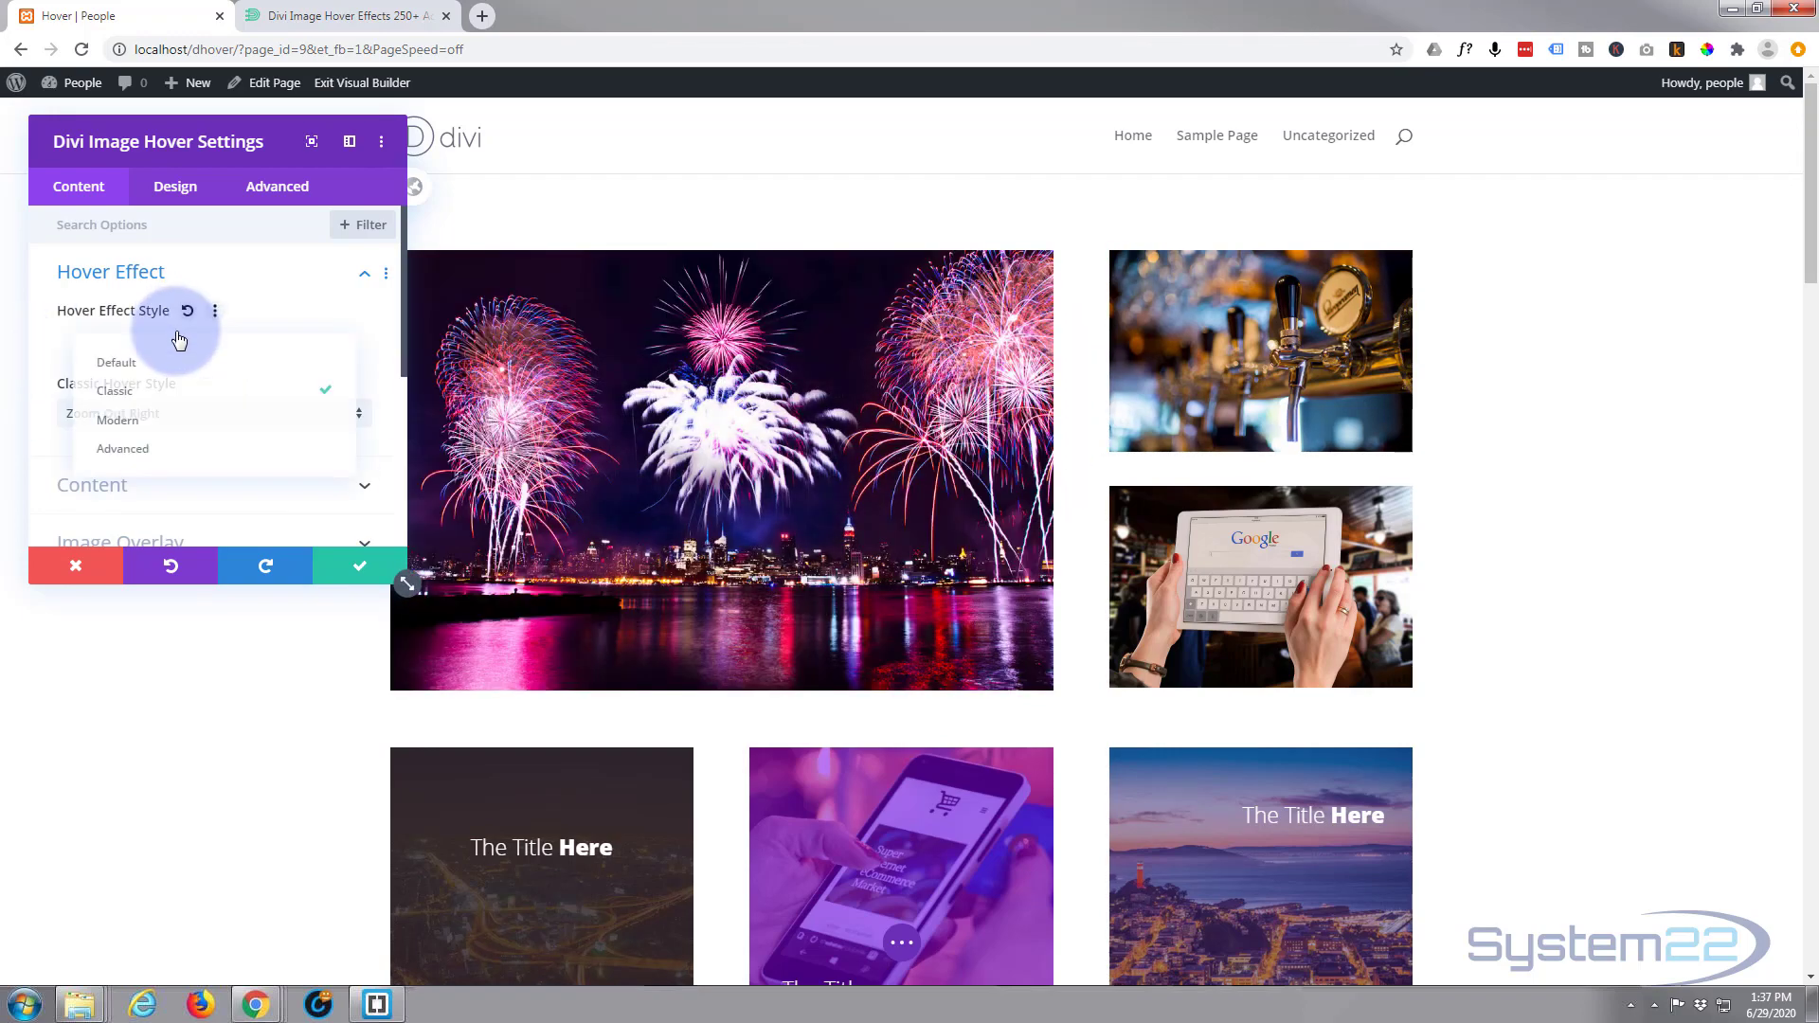
- Switch to the Modern hover effect, try the Ruby style, then choose Olivia
left_click(132, 432)
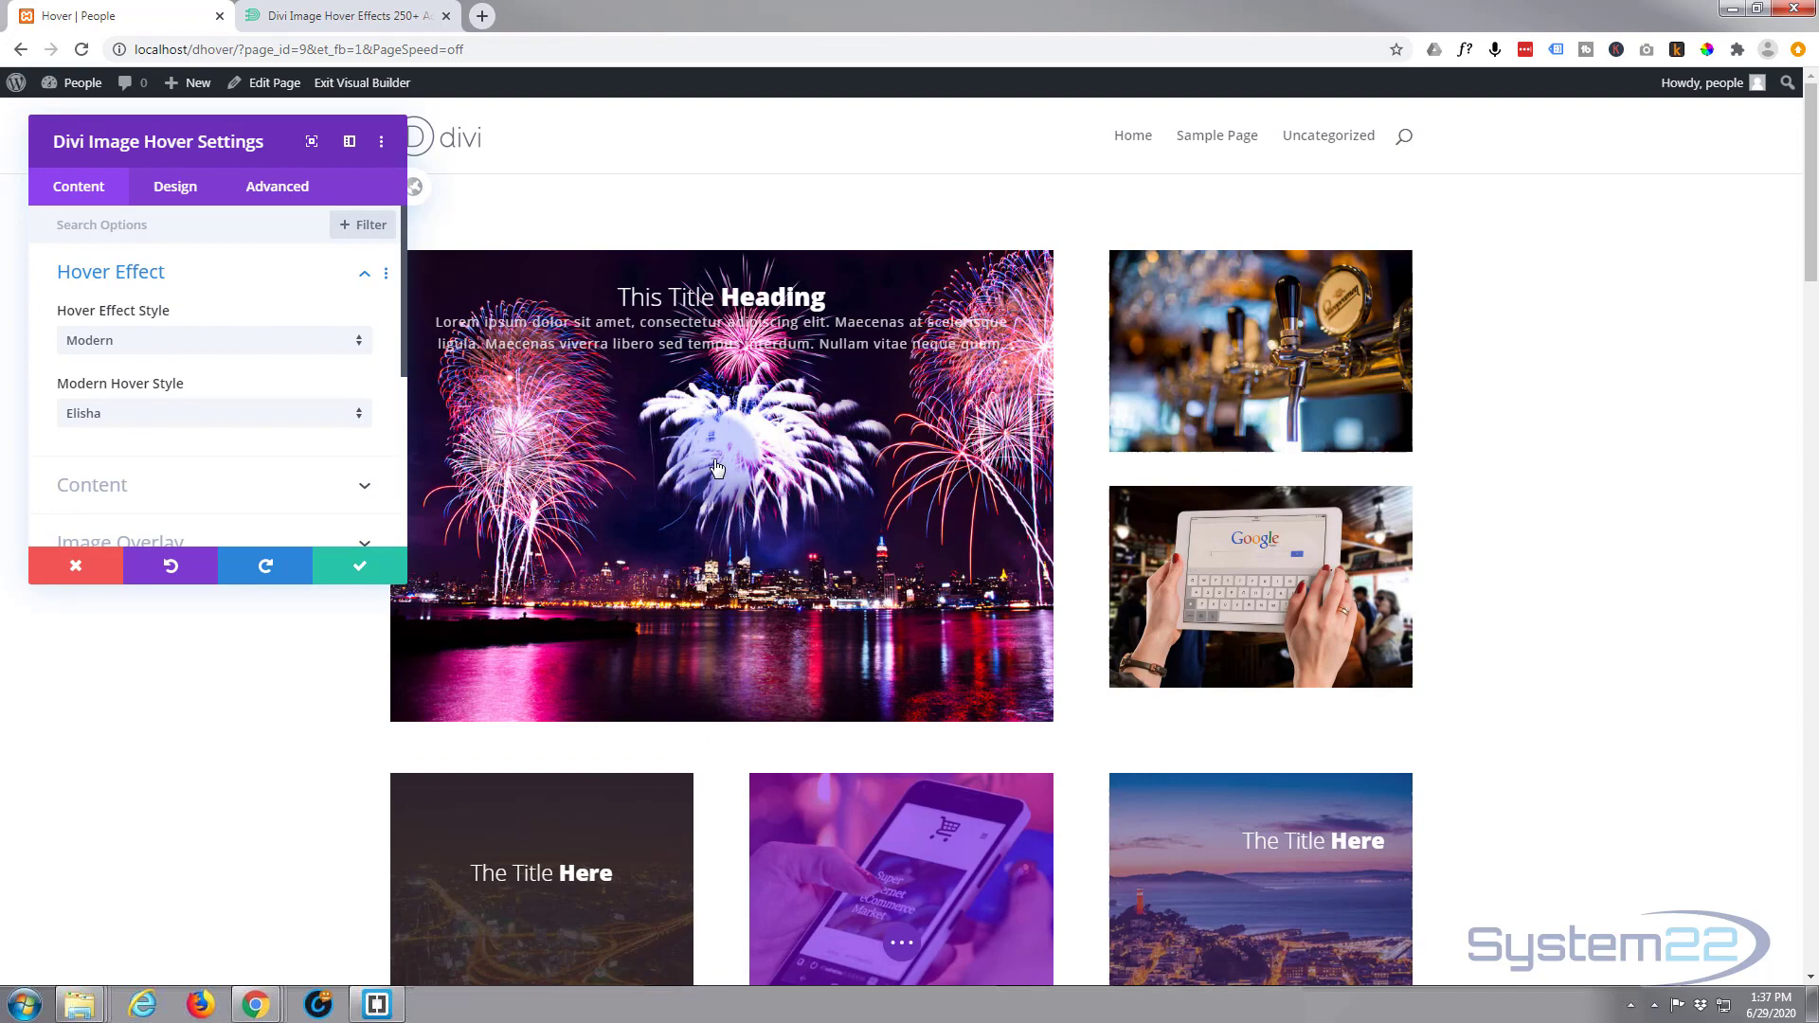
left_click(275, 445)
left_click(275, 438)
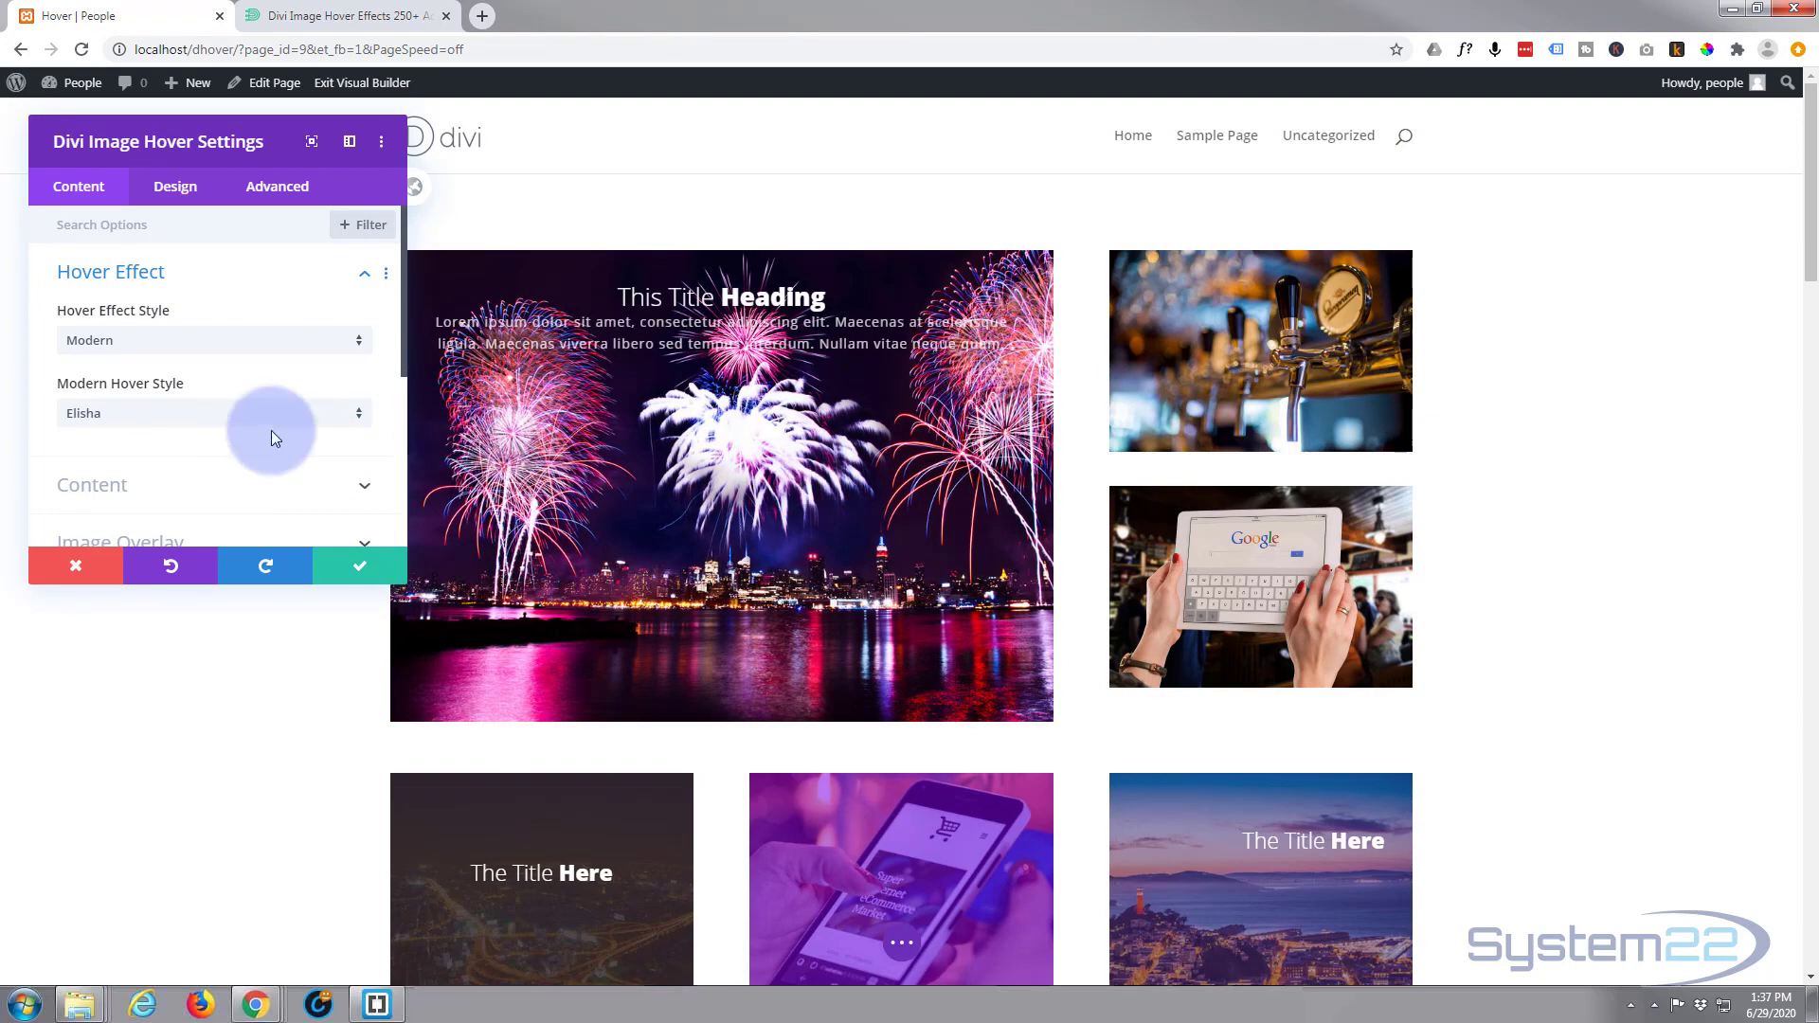
left_click(155, 416)
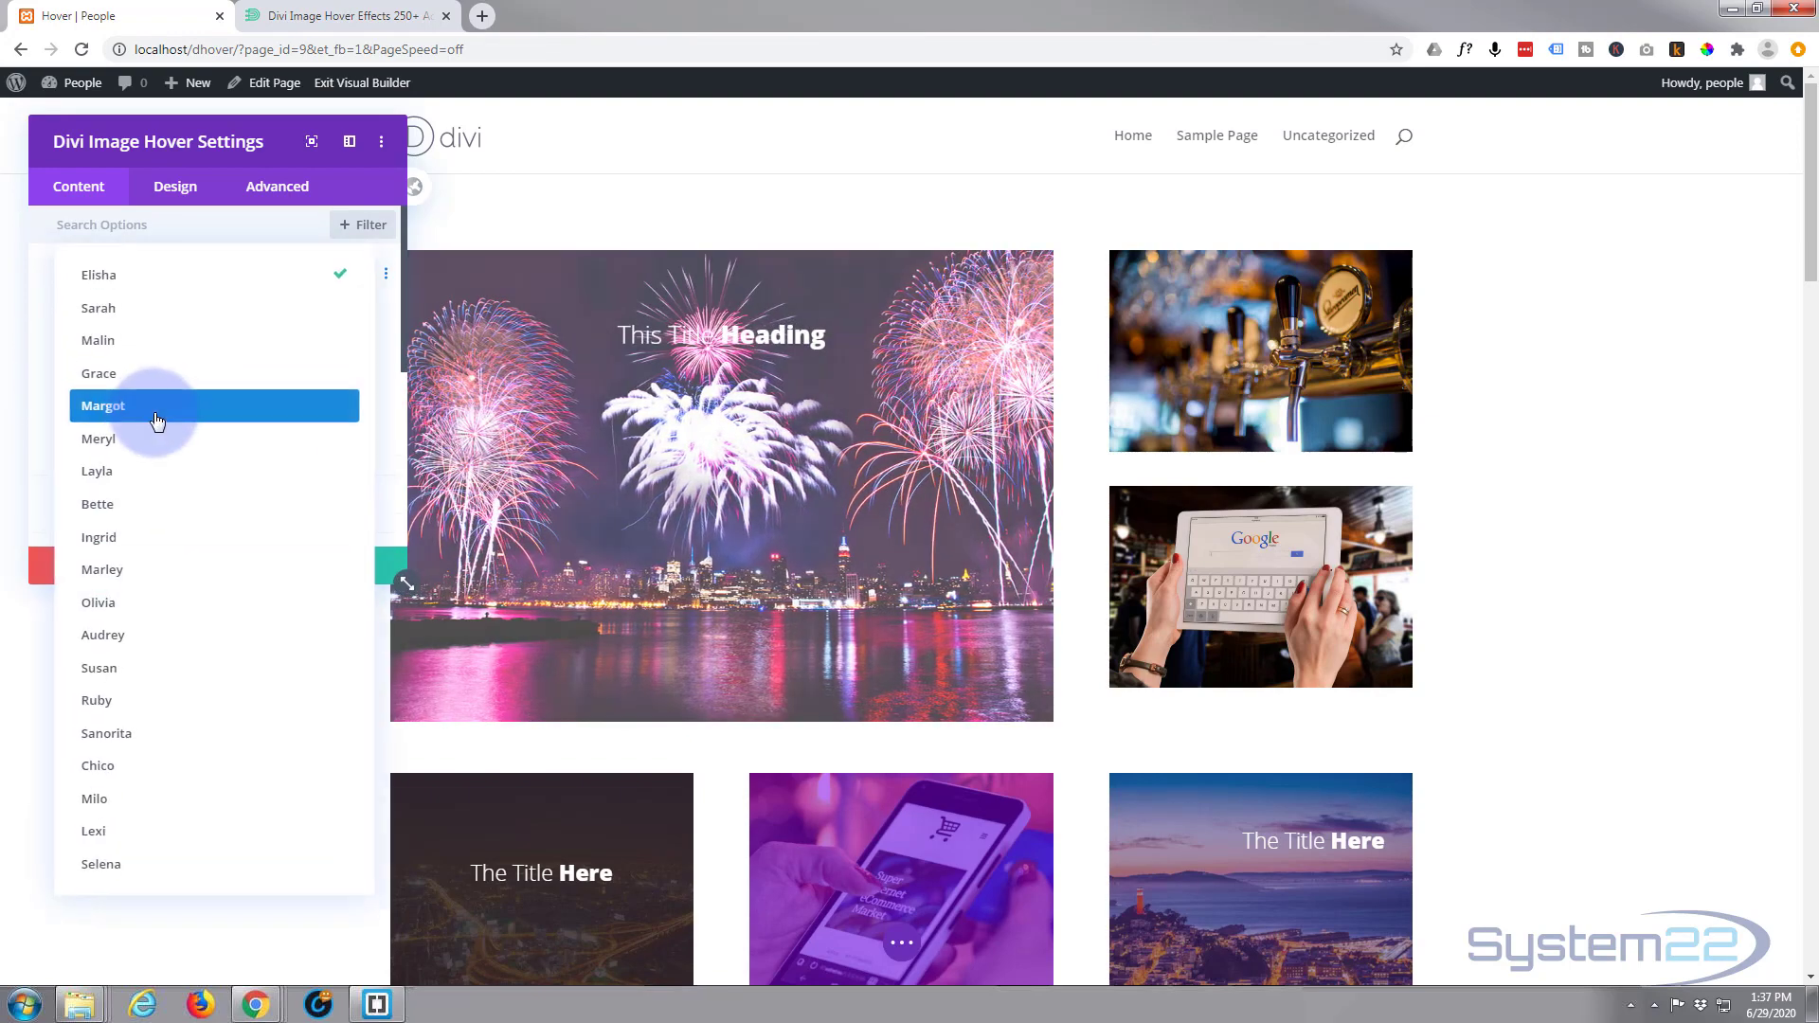
left_click(178, 701)
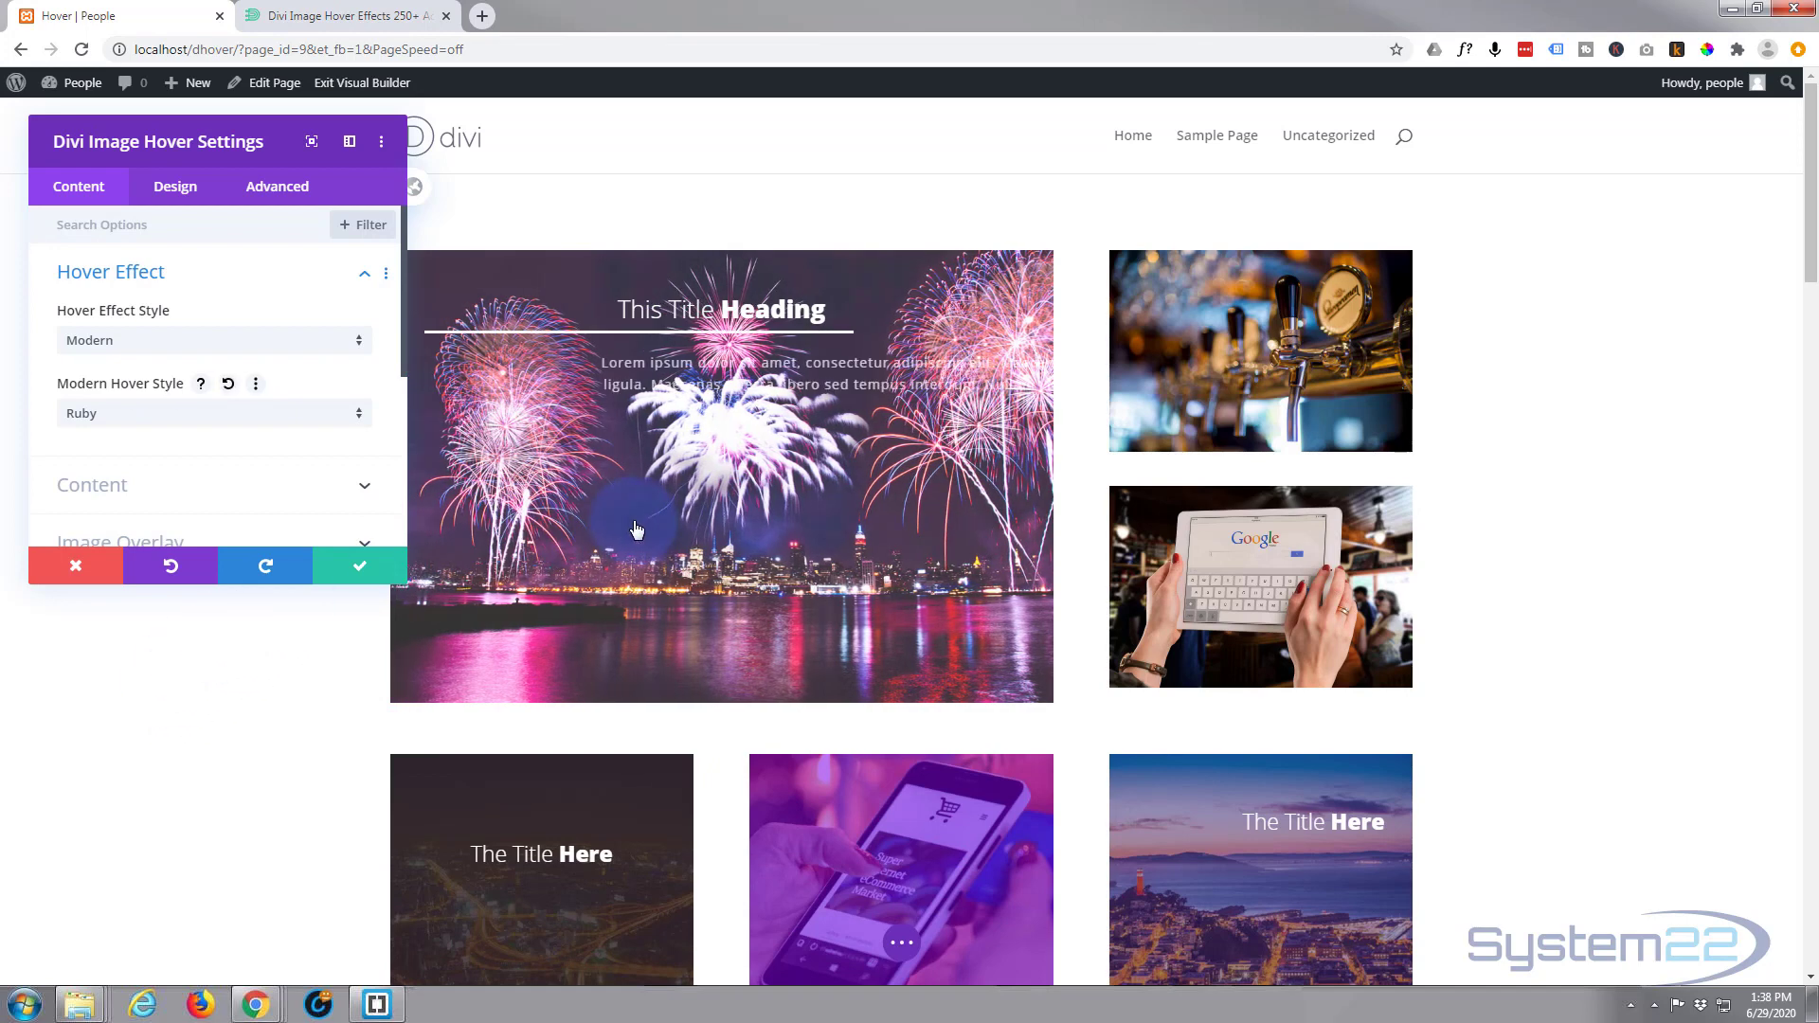
left_click(195, 413)
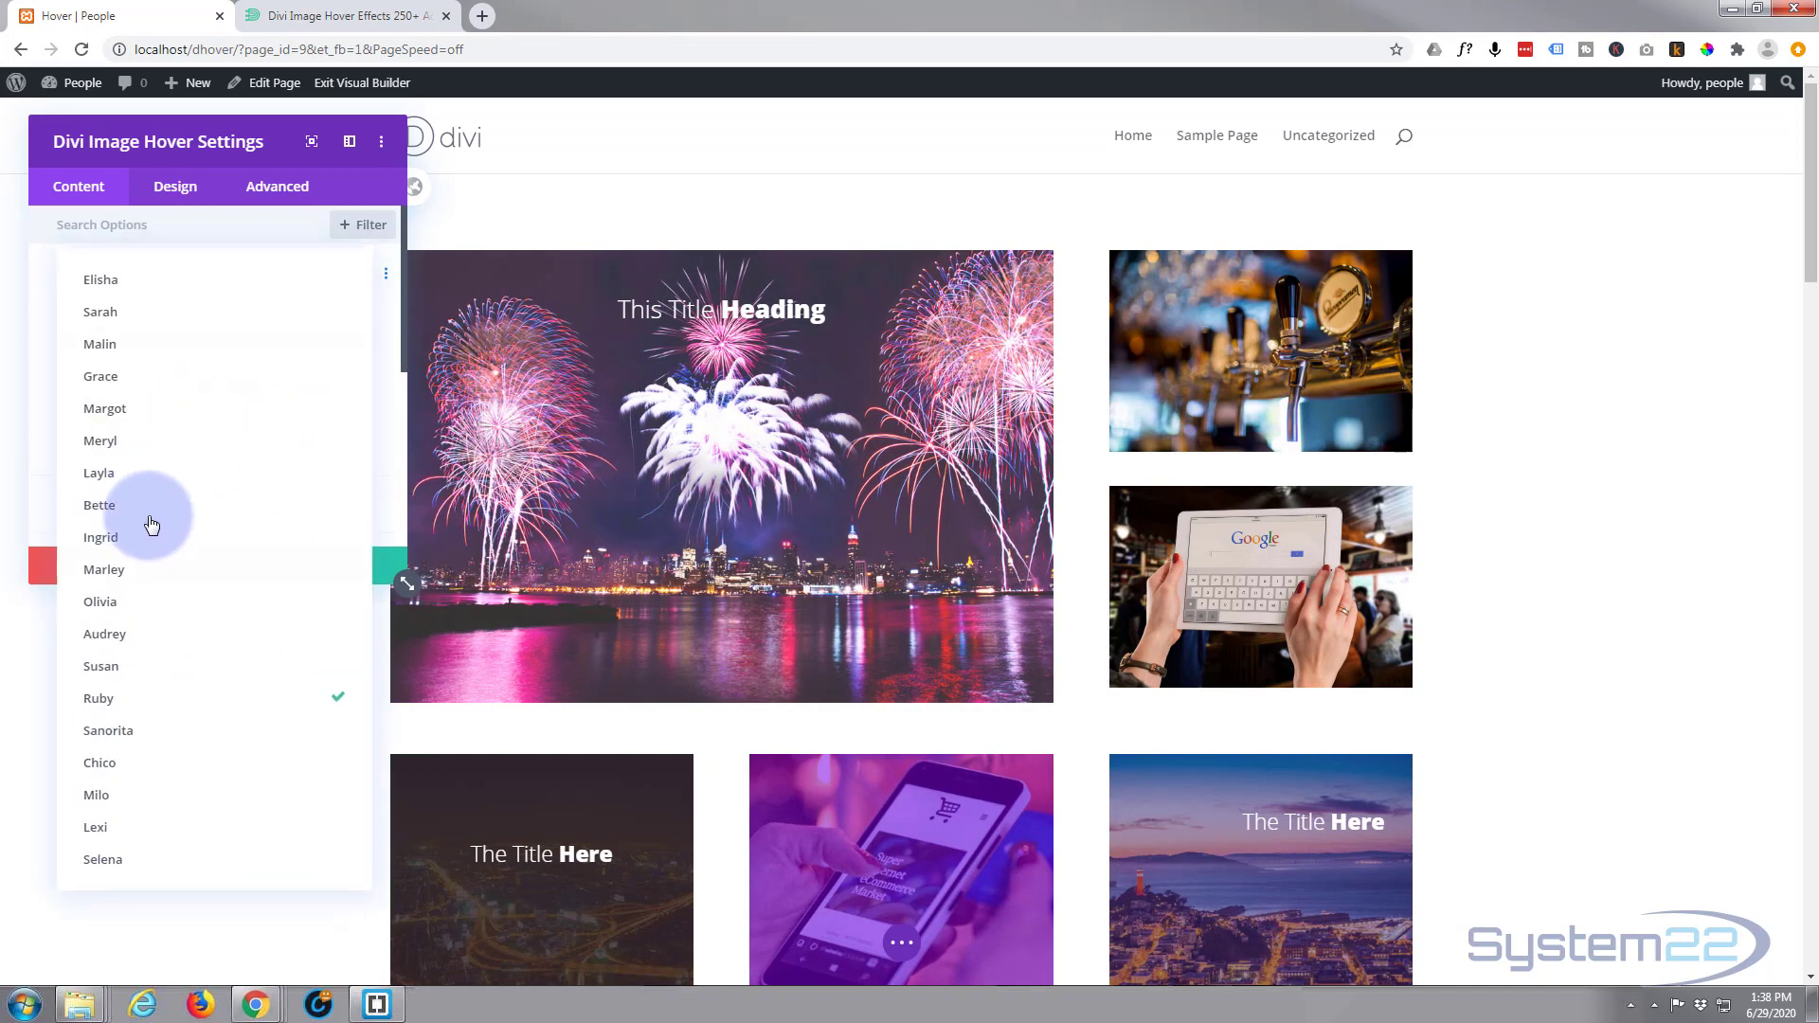
left_click(121, 604)
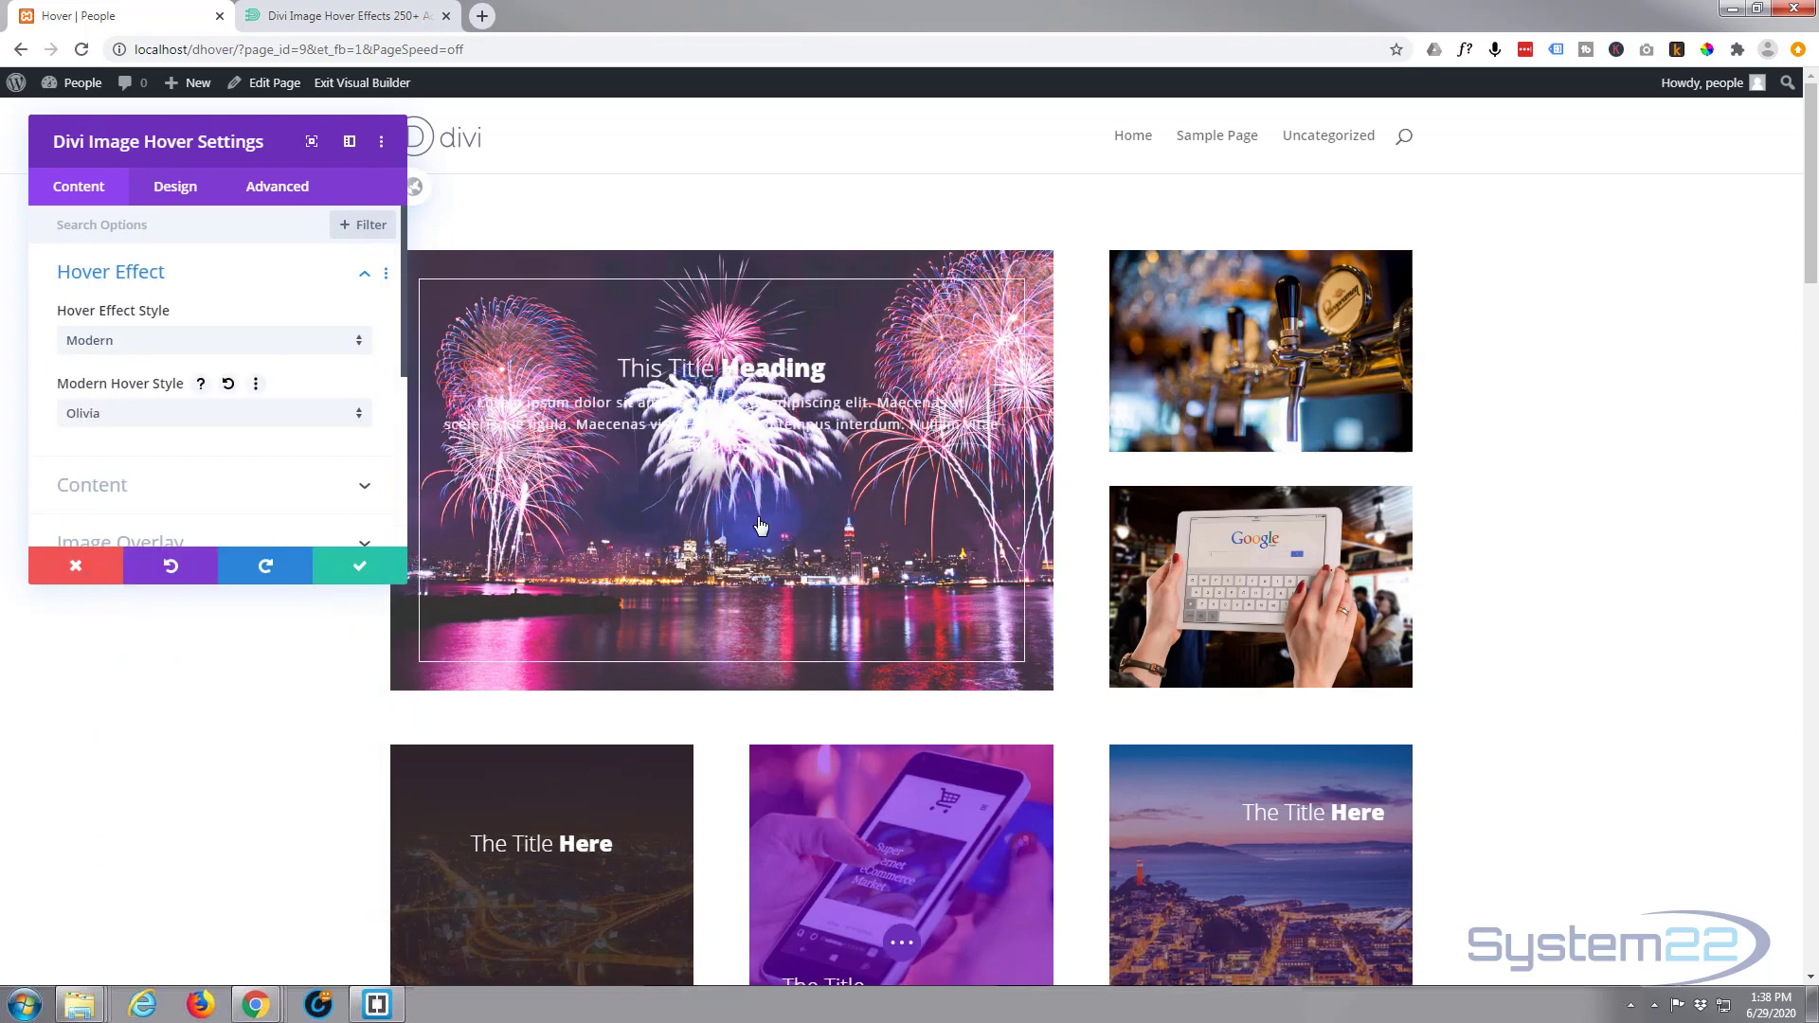
left_click(189, 348)
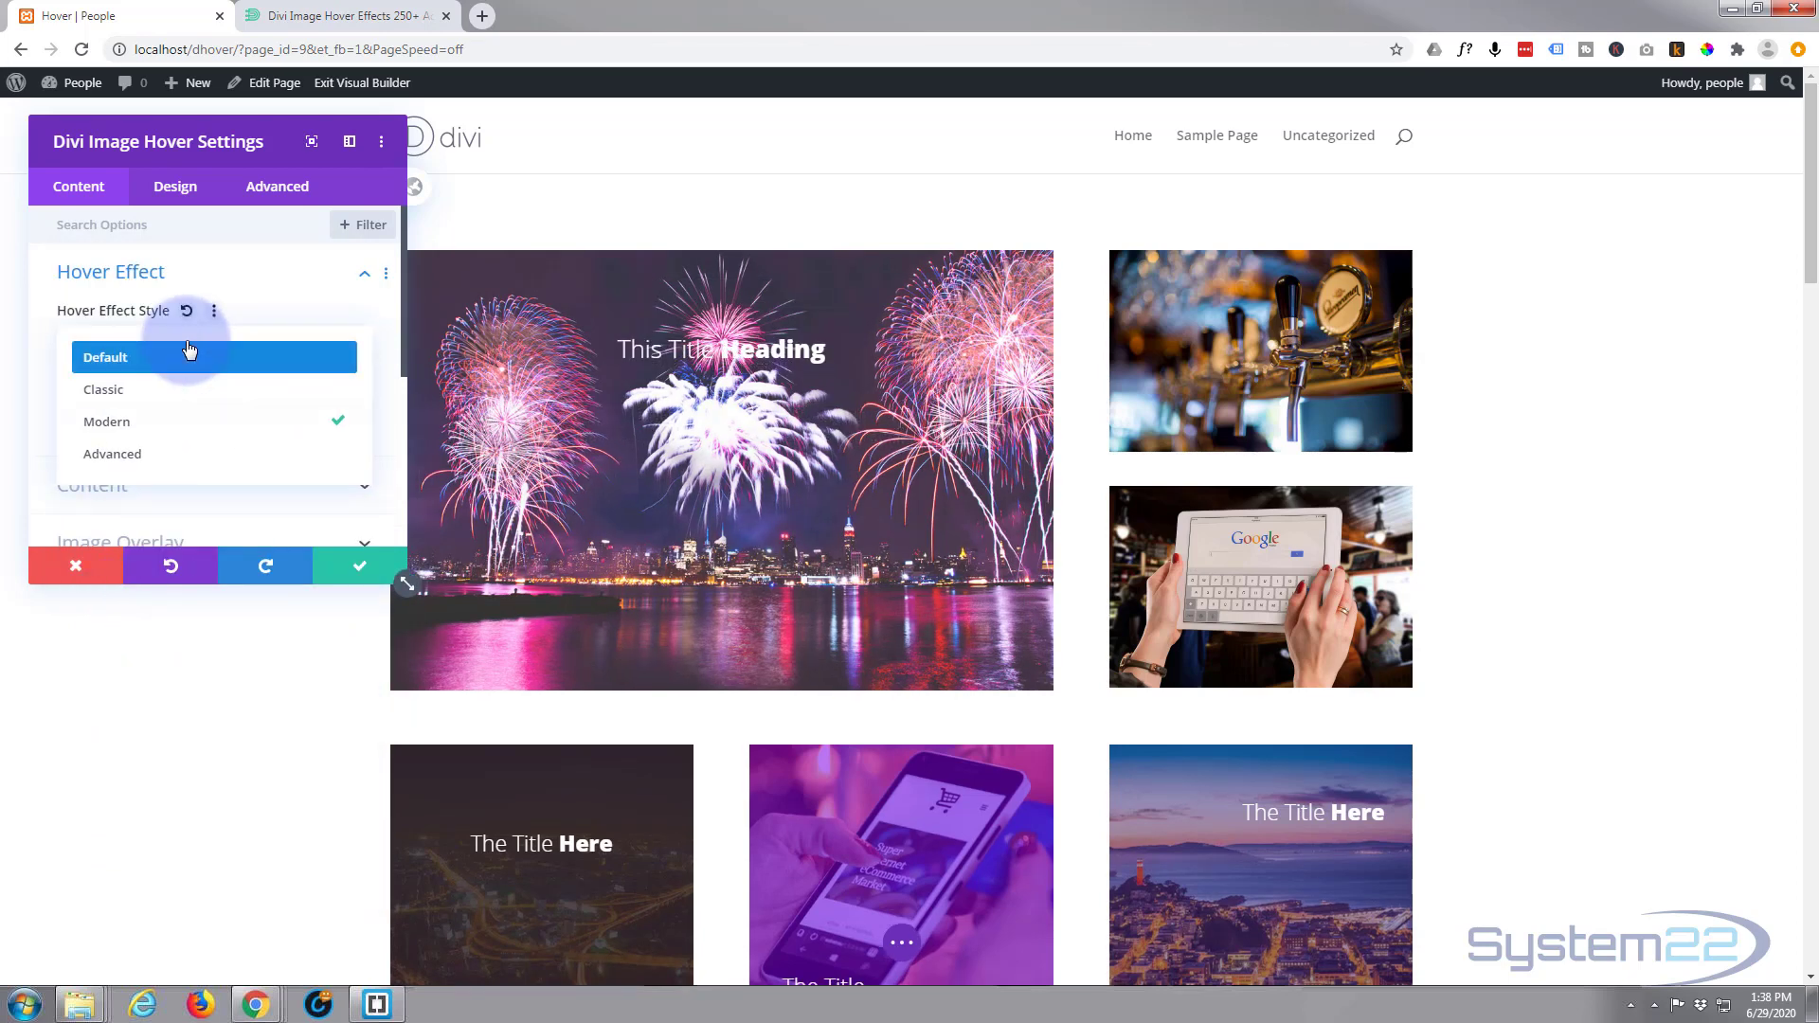
- Use the Advanced hover effect, preview Image Zoom Out, then settle on Blocks Zoom Bottom Right
left_click(119, 458)
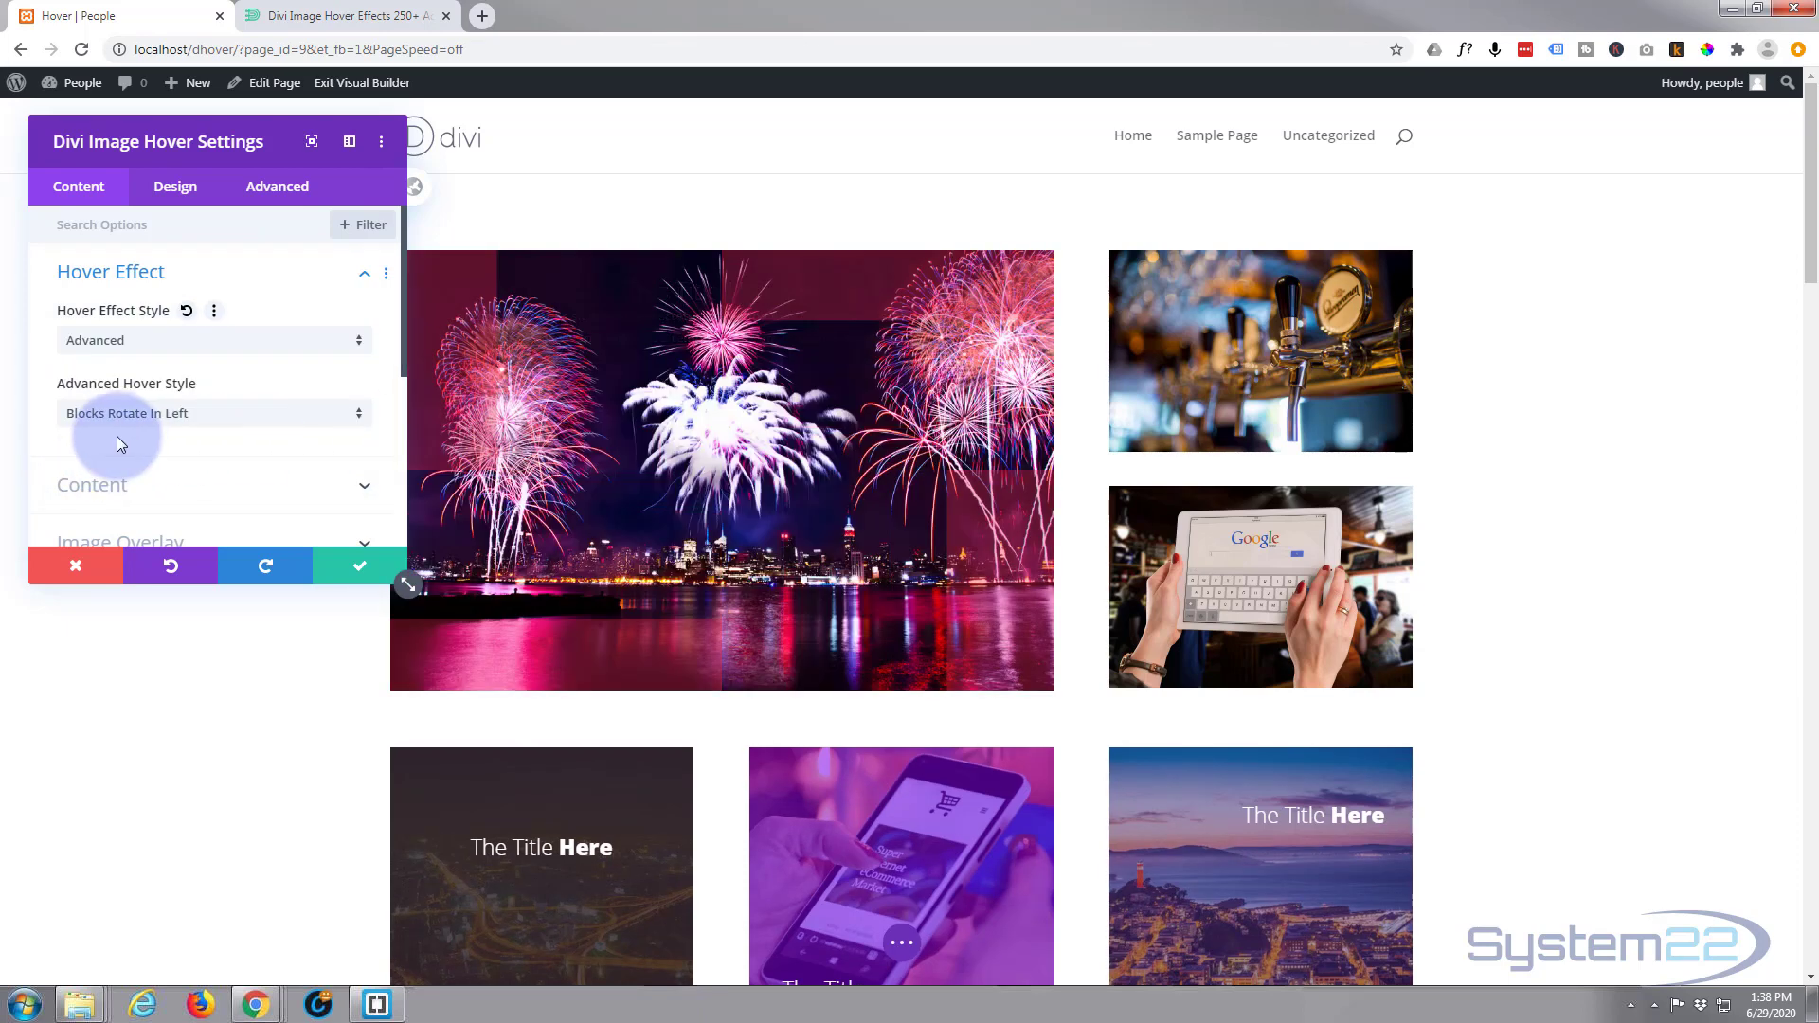
left_click(168, 423)
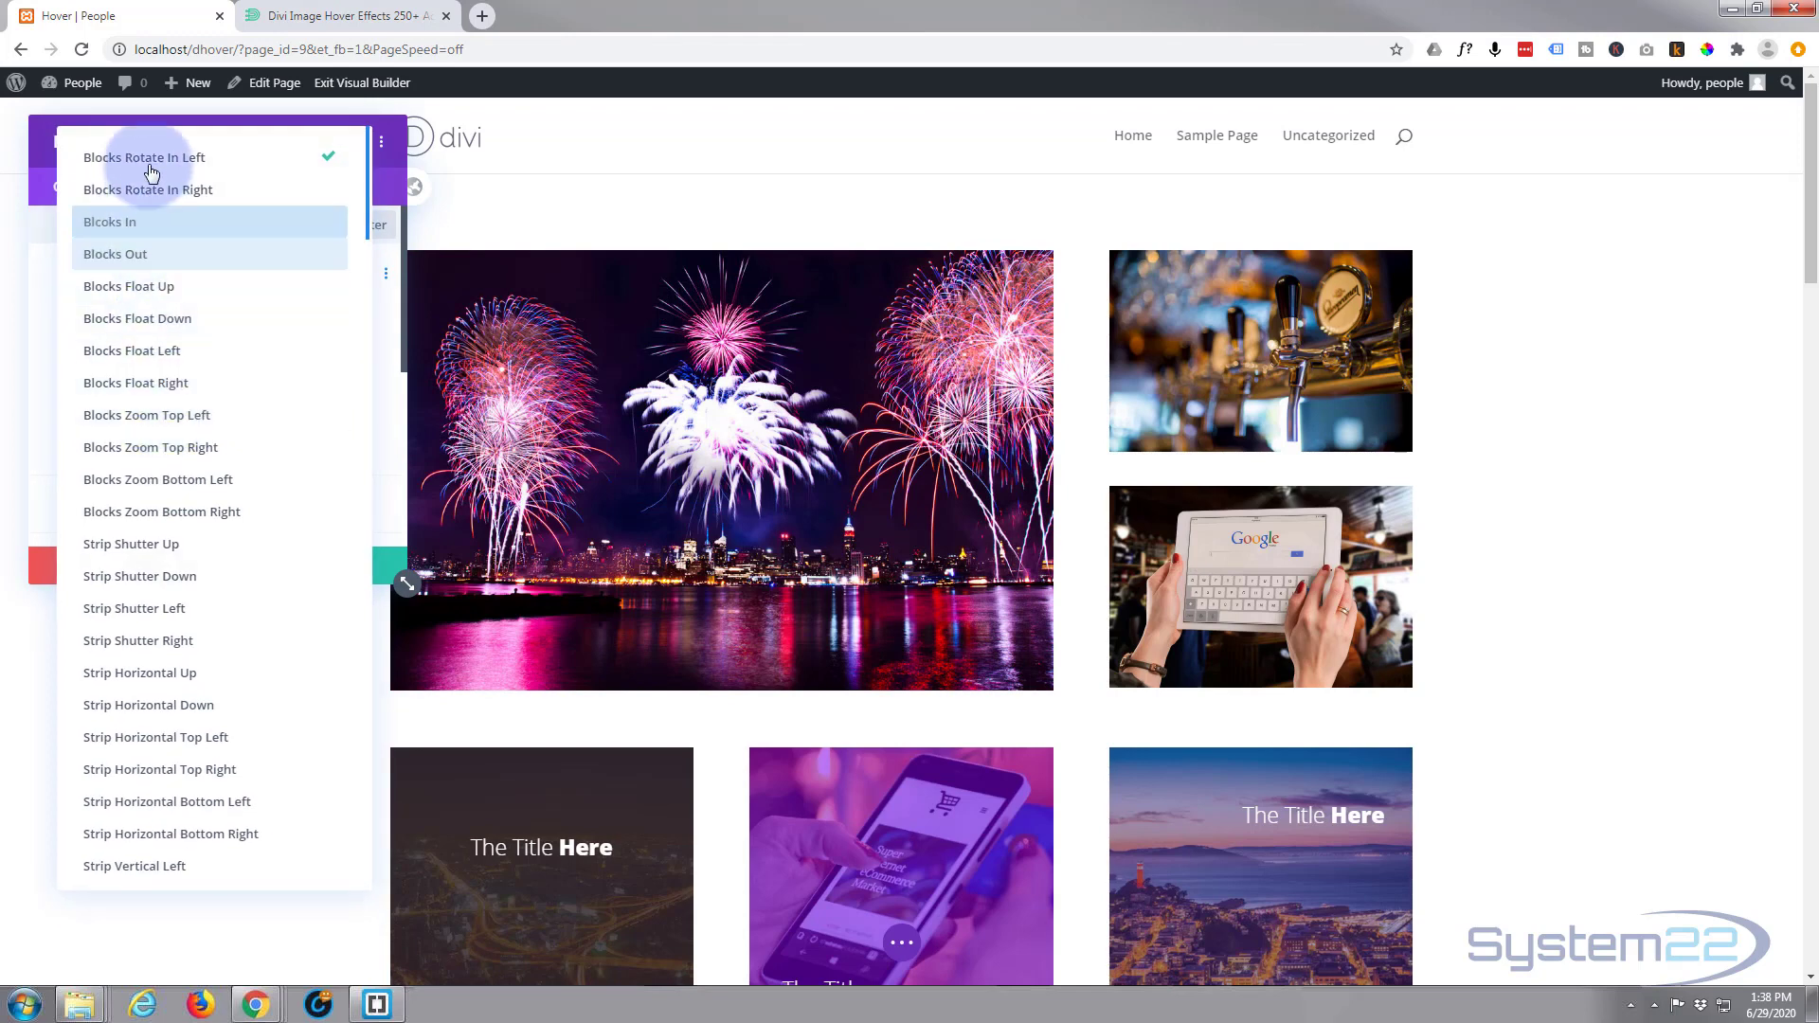
scroll(187, 478, "down", 10)
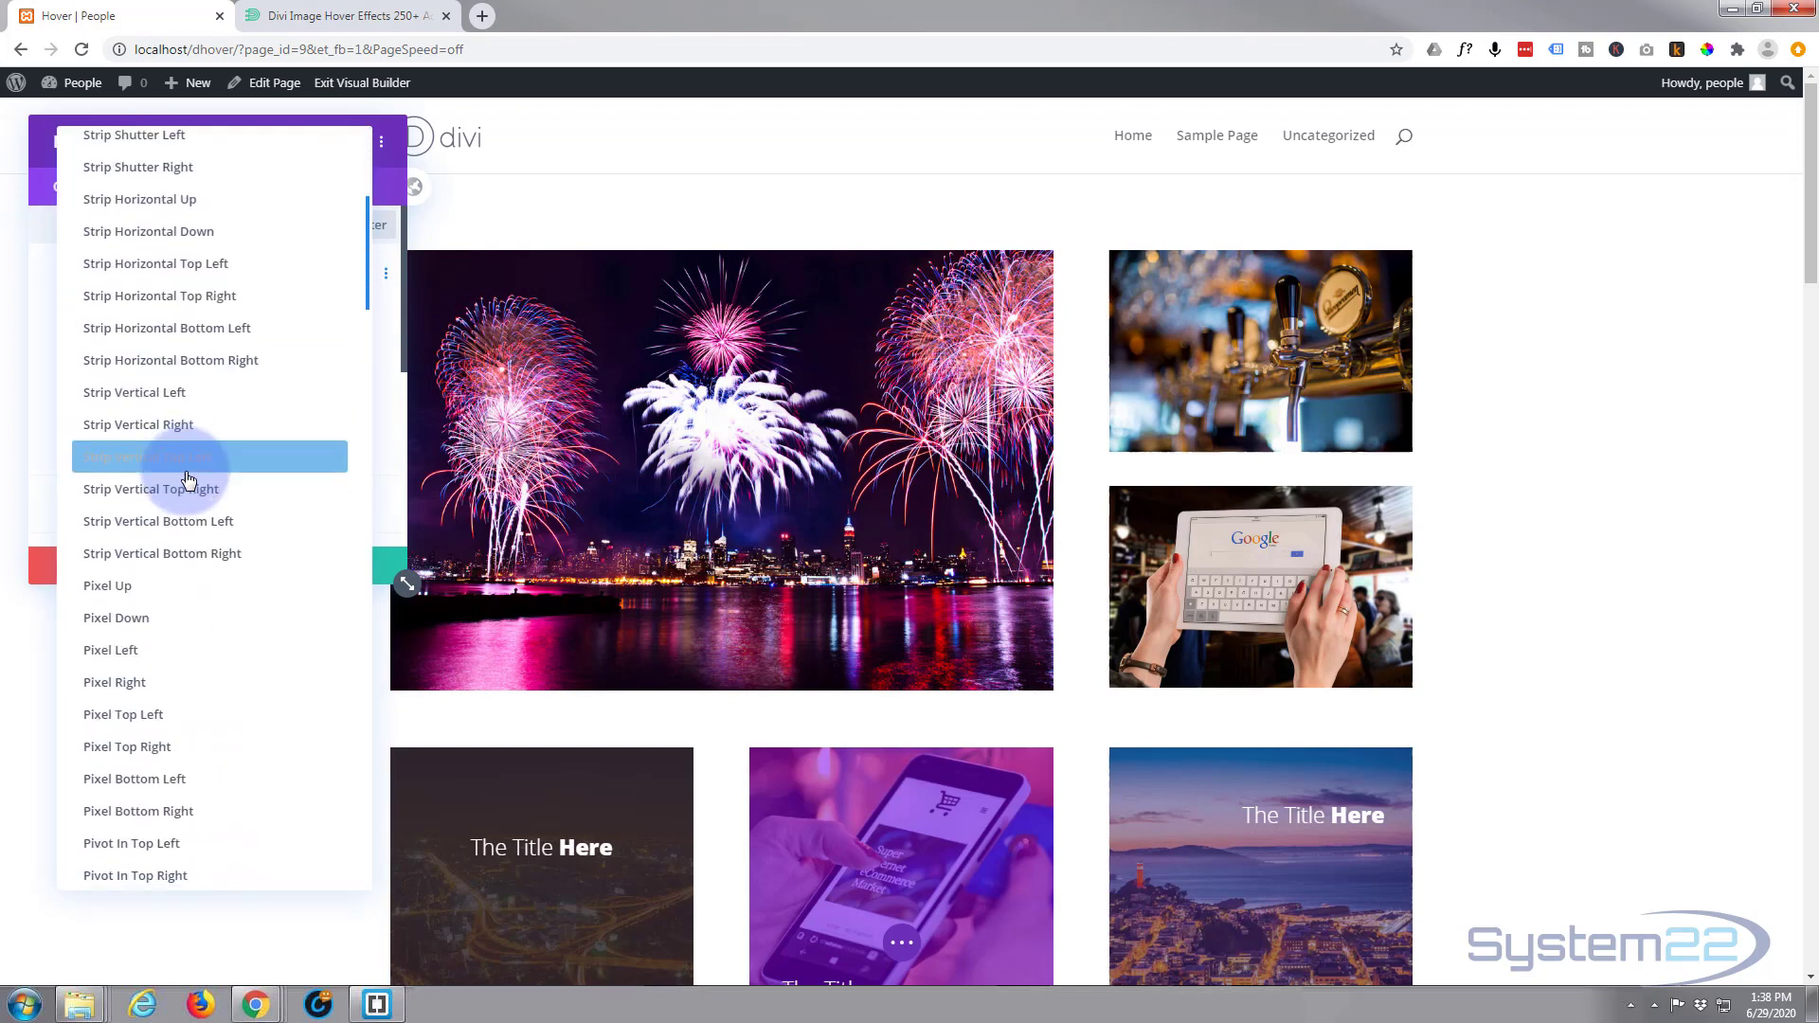
scroll(187, 479, "down", 4)
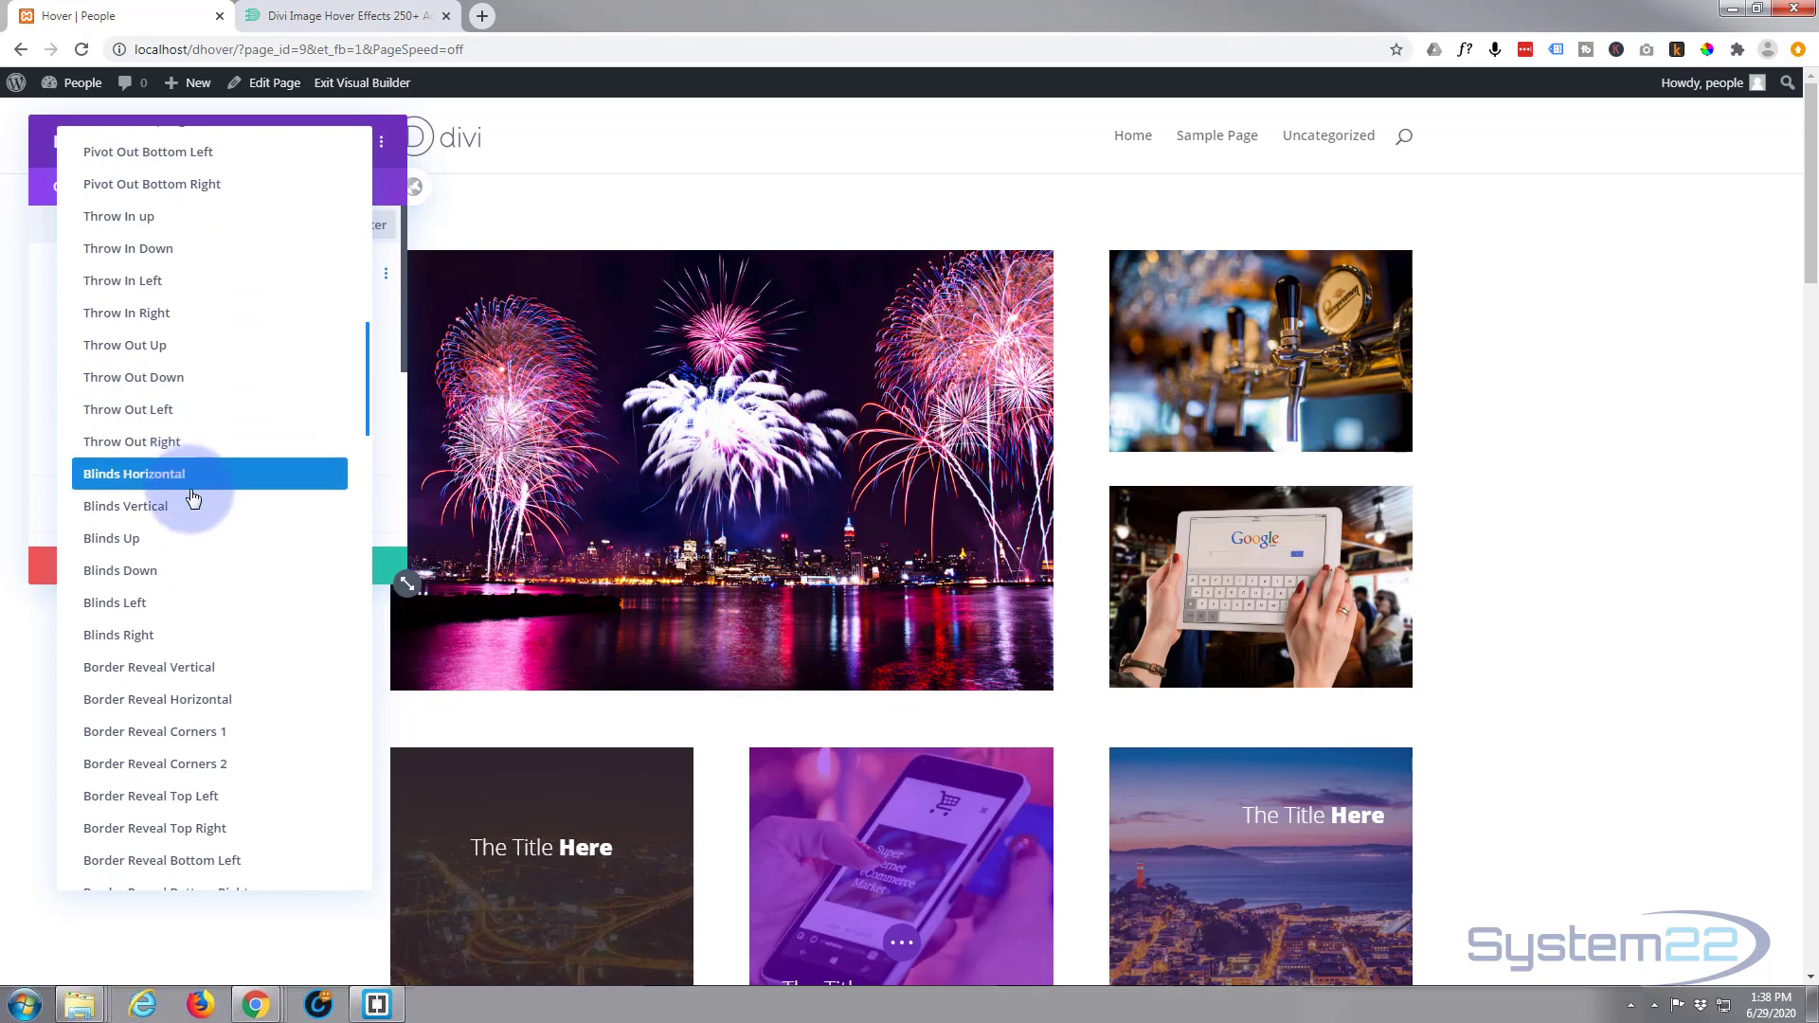
scroll(183, 587, "down", 4)
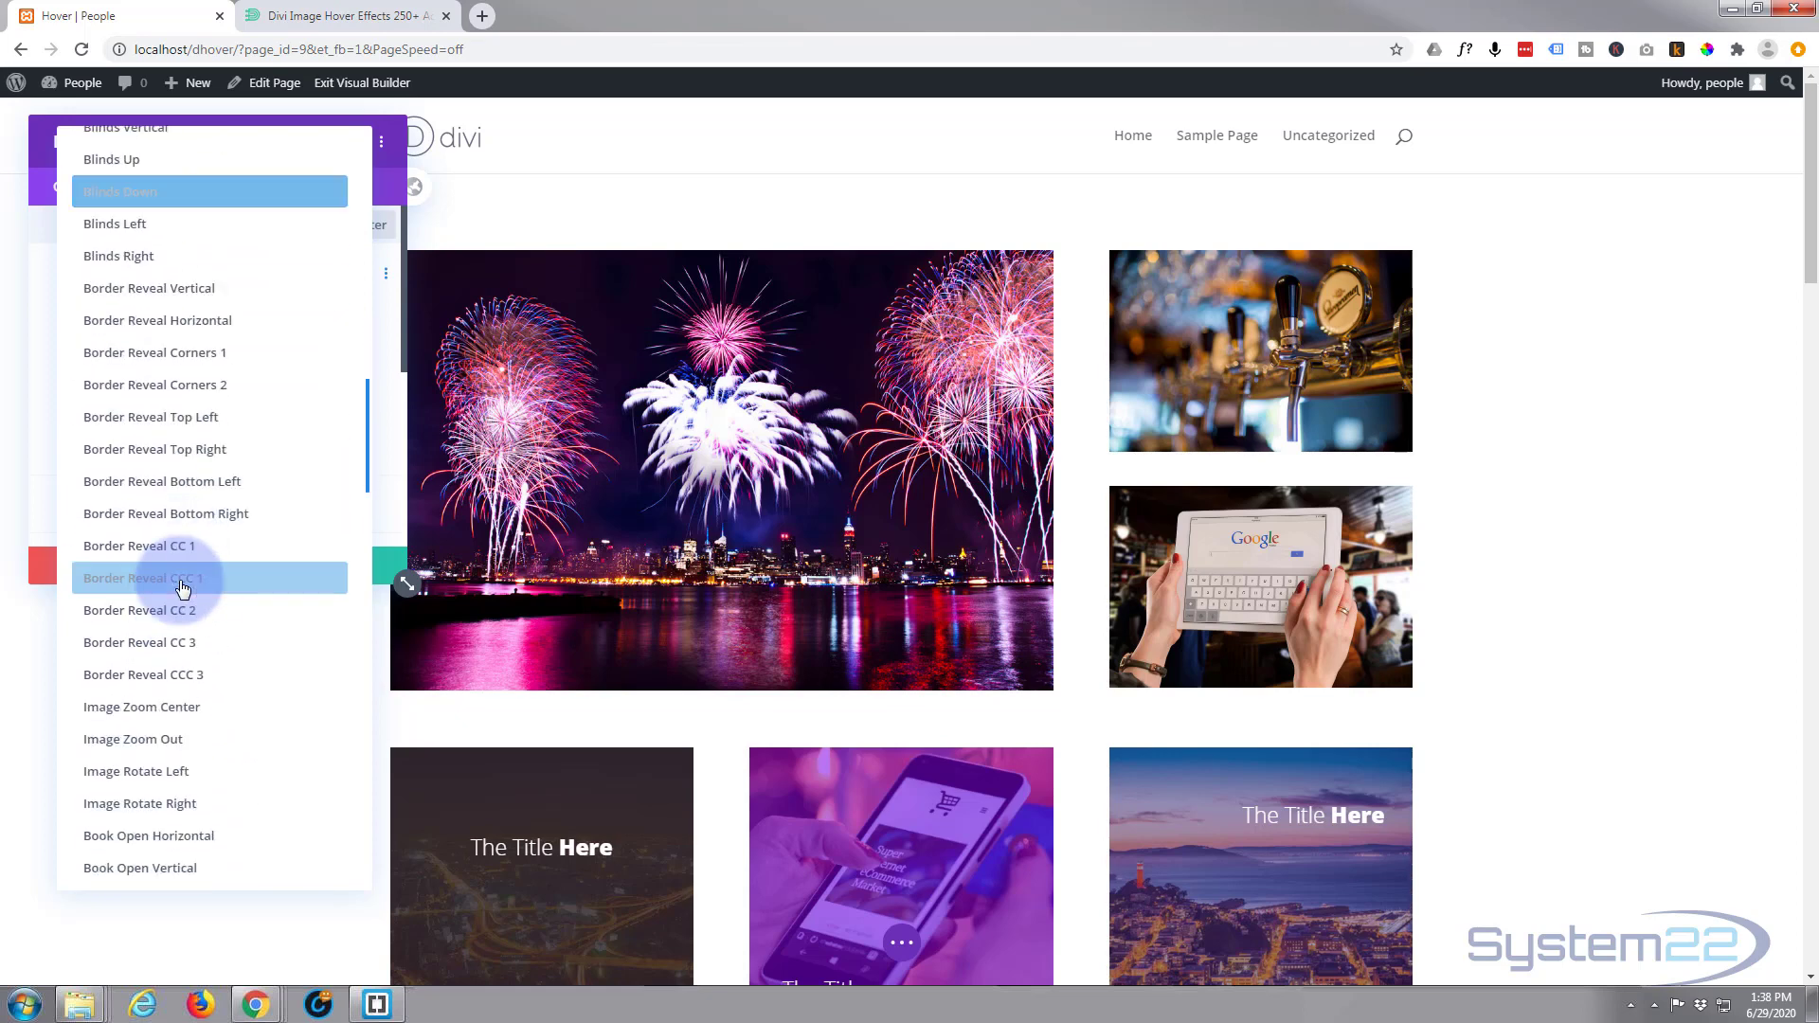
left_click(142, 743)
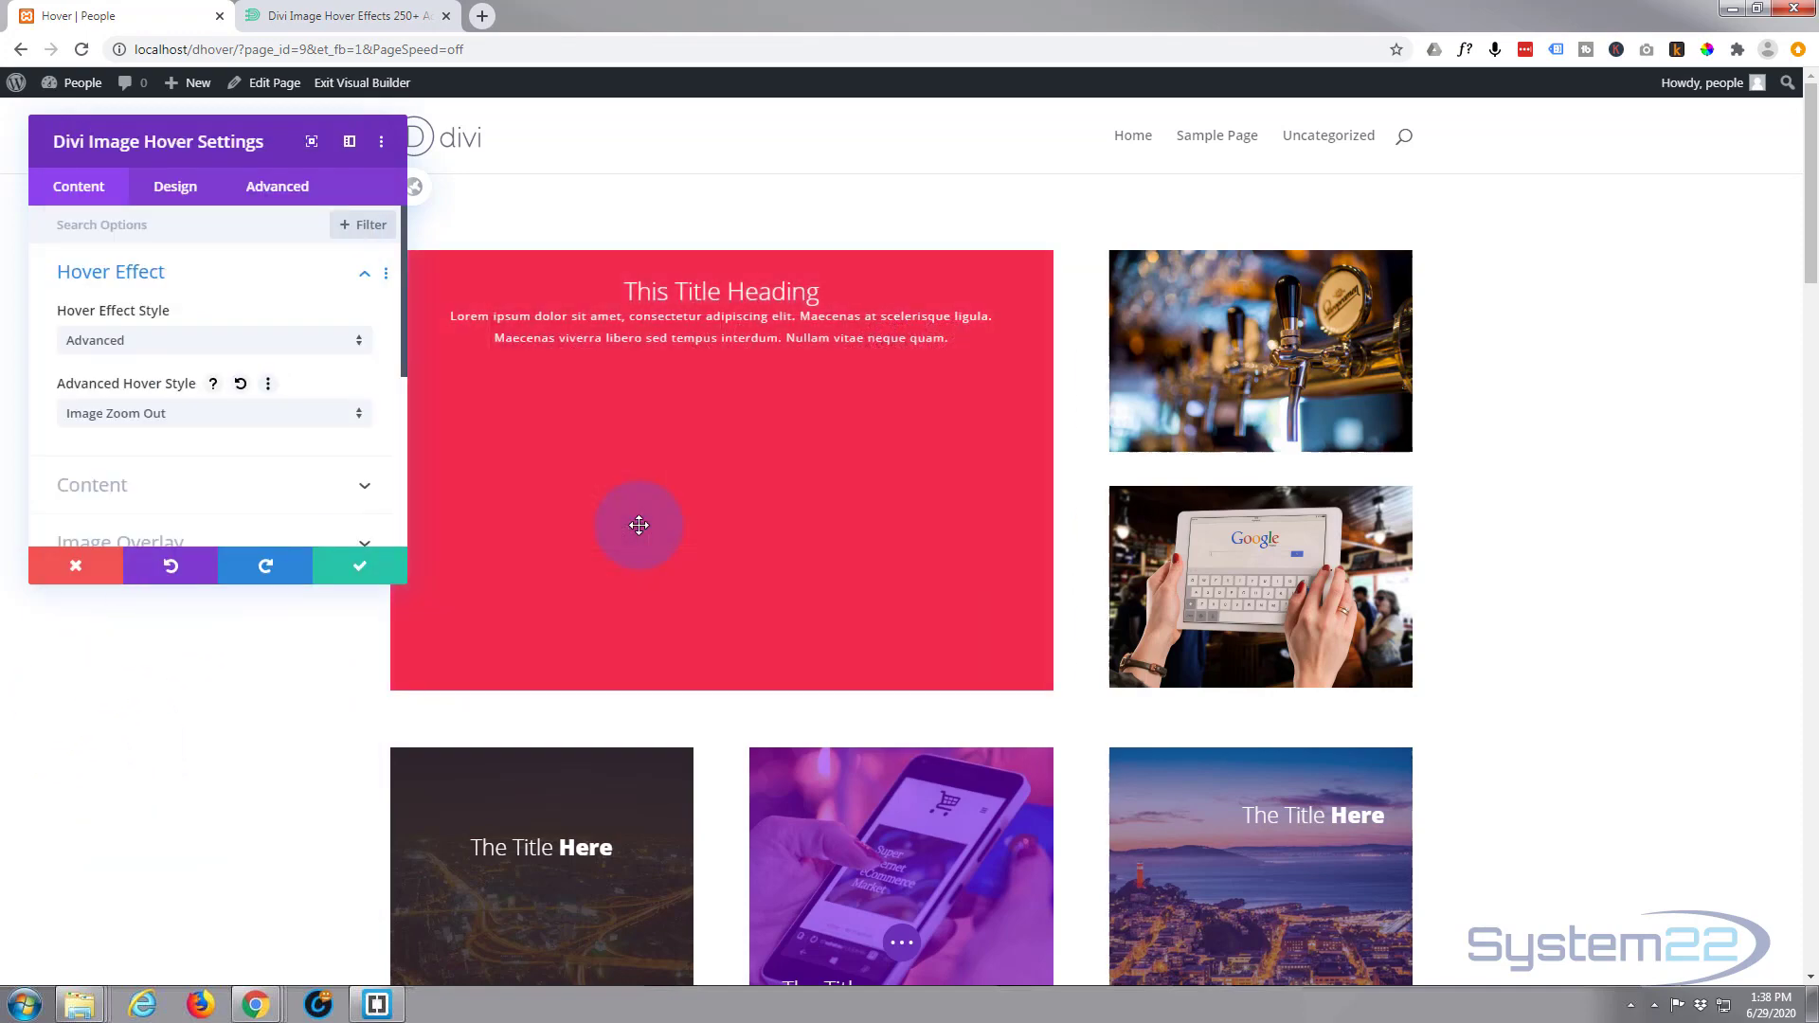
left_click(357, 566)
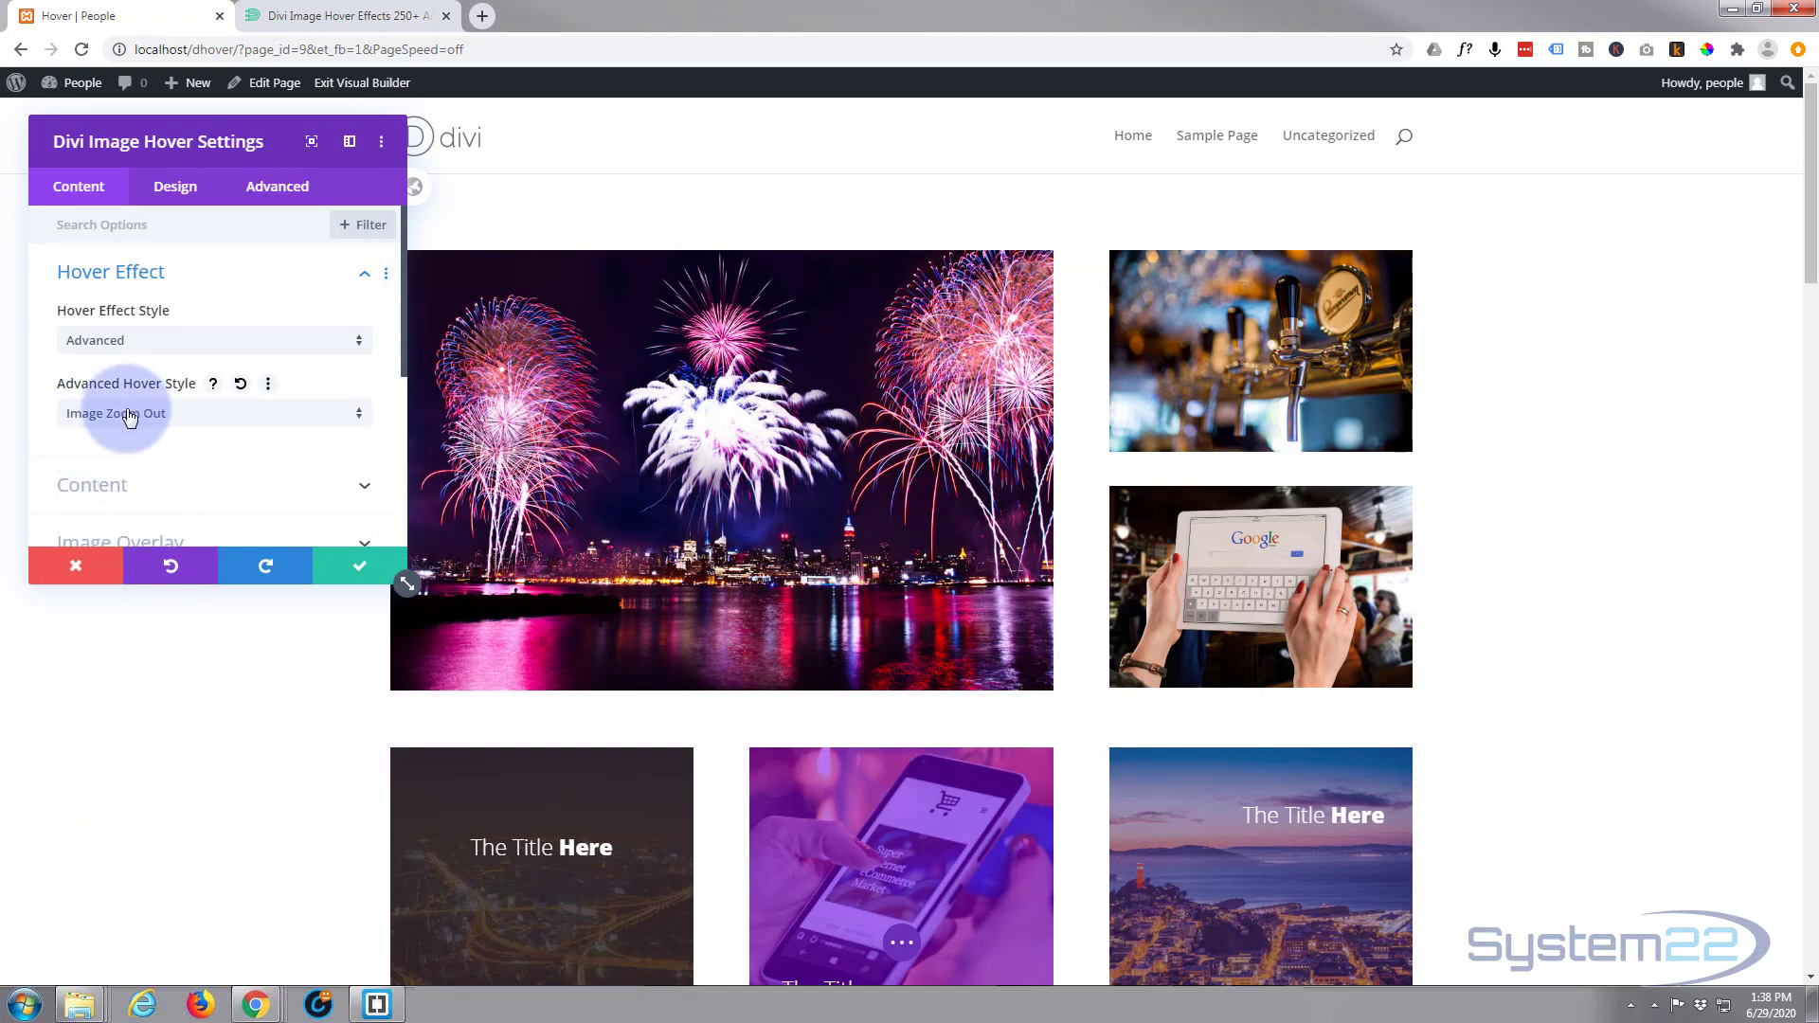
left_click(130, 415)
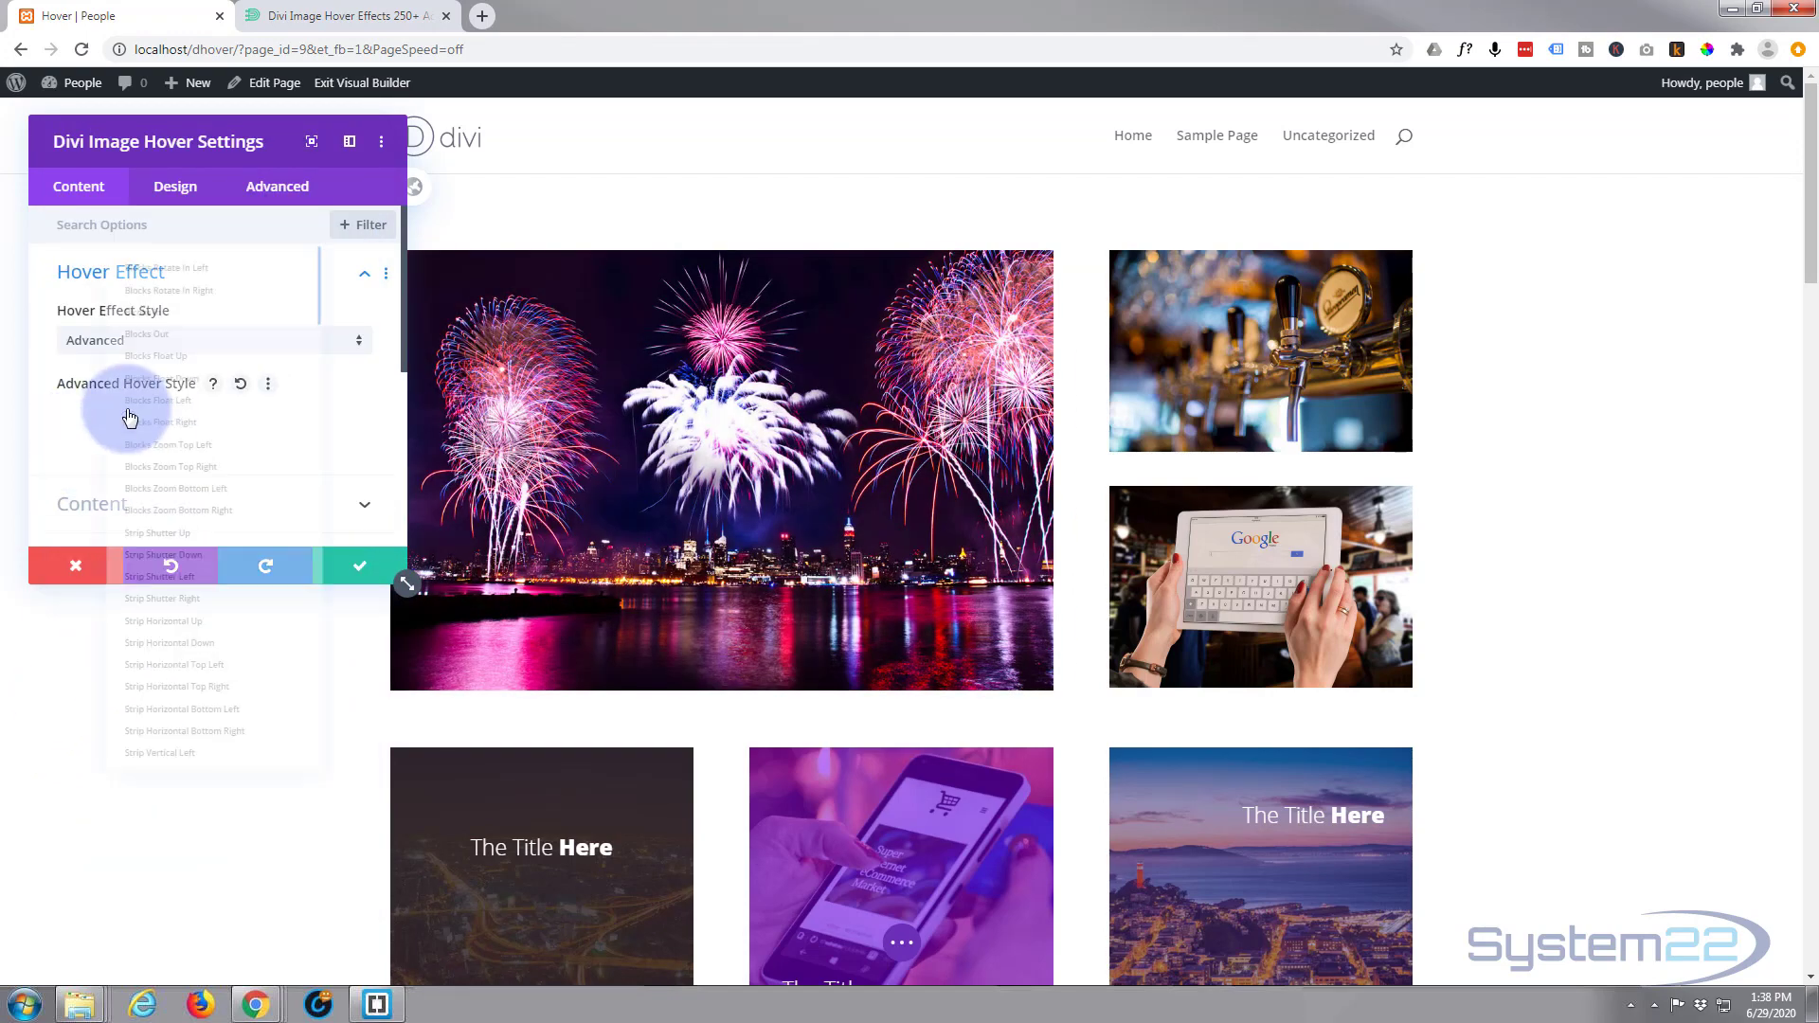
left_click(140, 517)
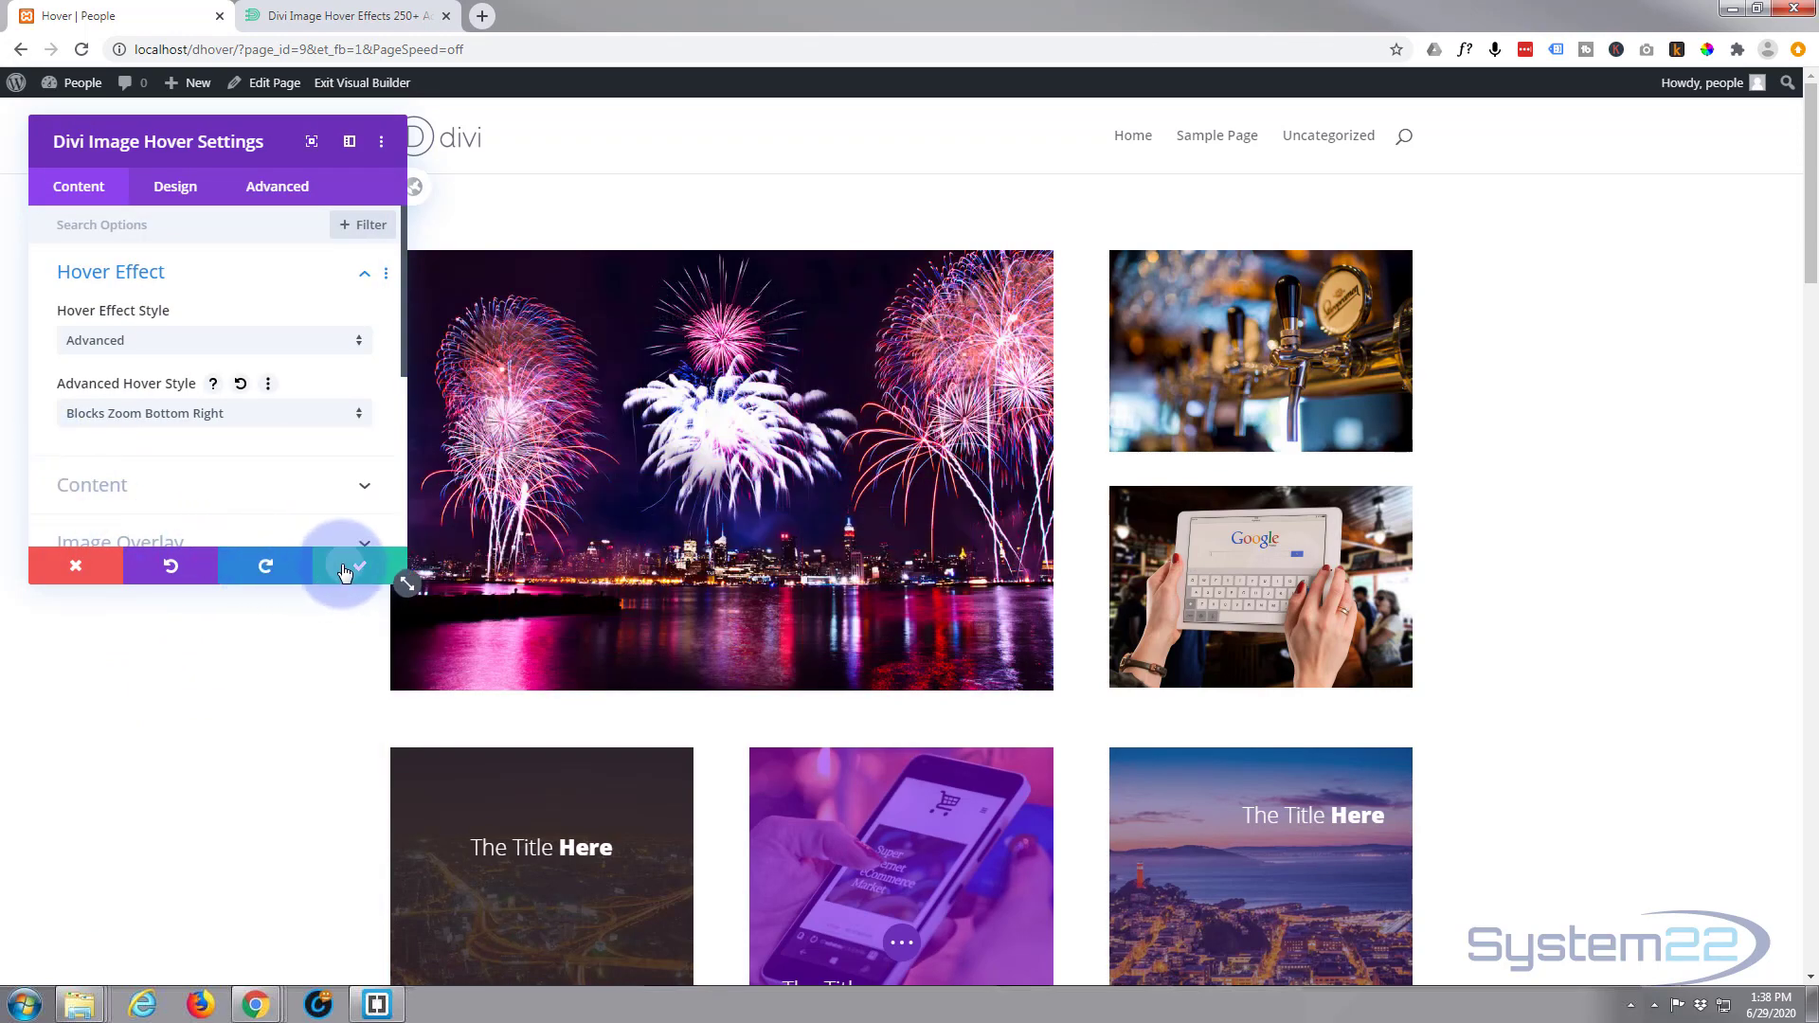
- Save and close the Divi Image Hover settings with the green check button
left_click(345, 570)
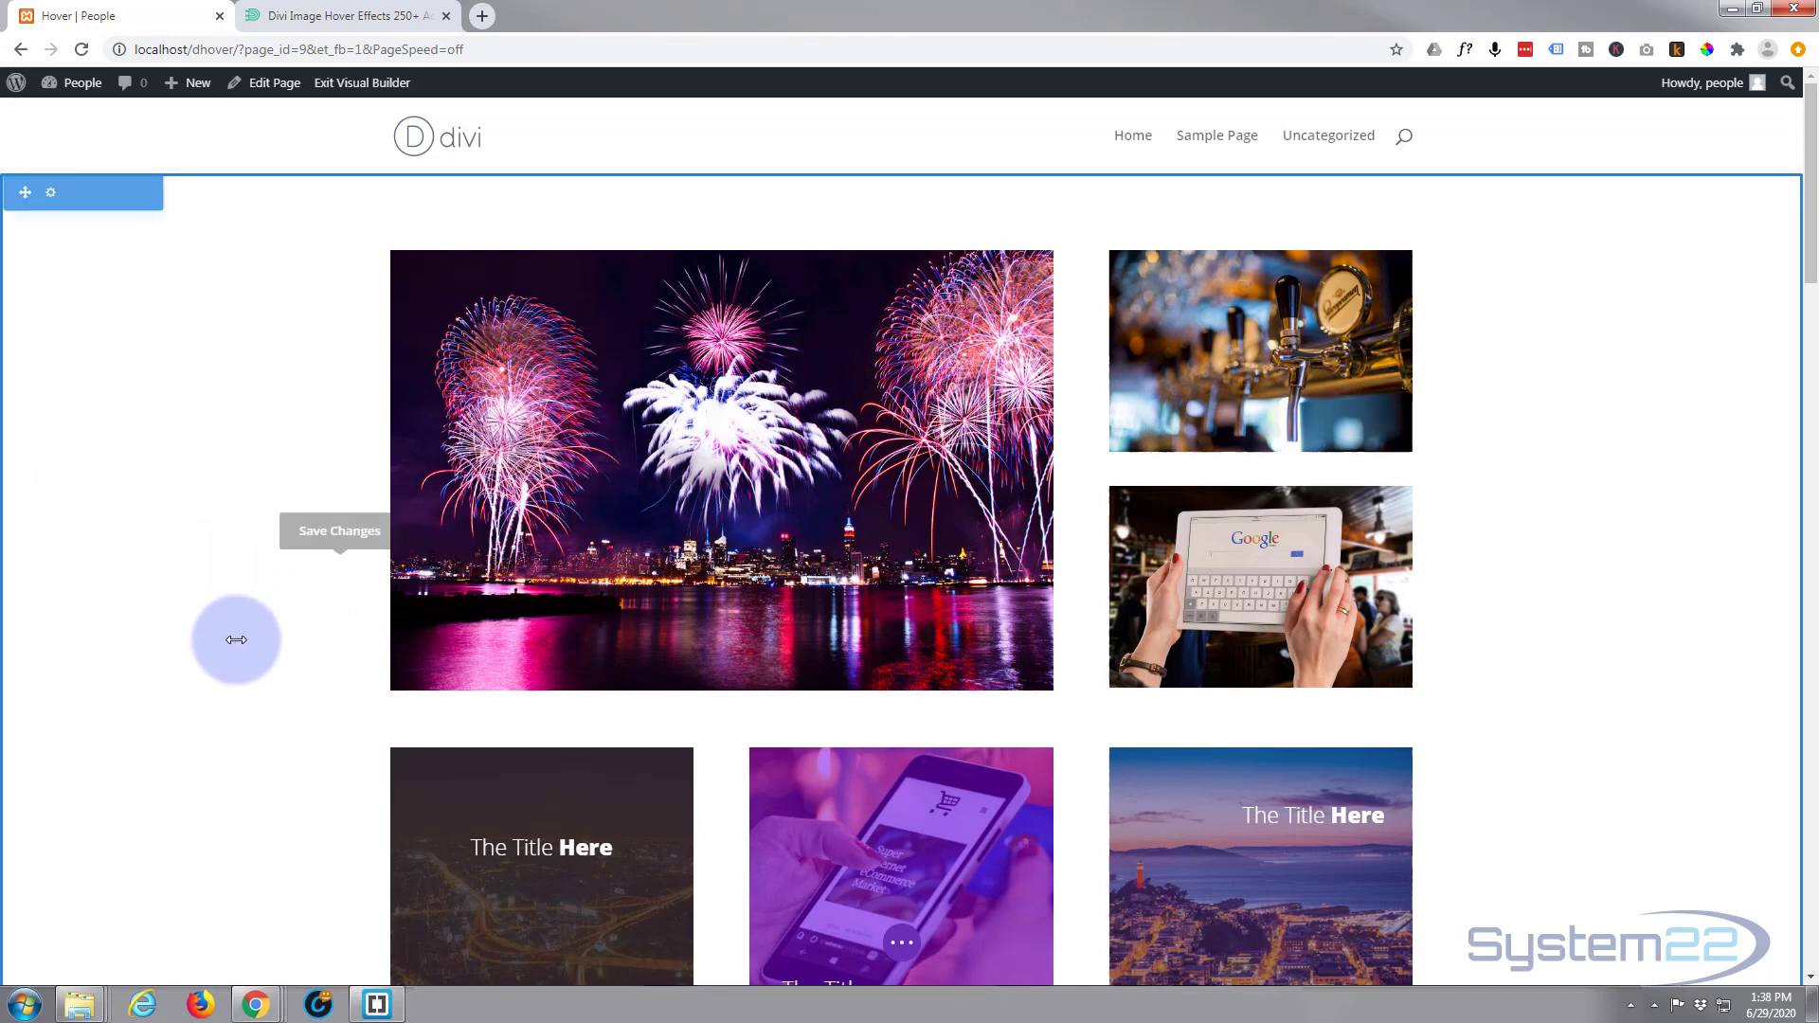